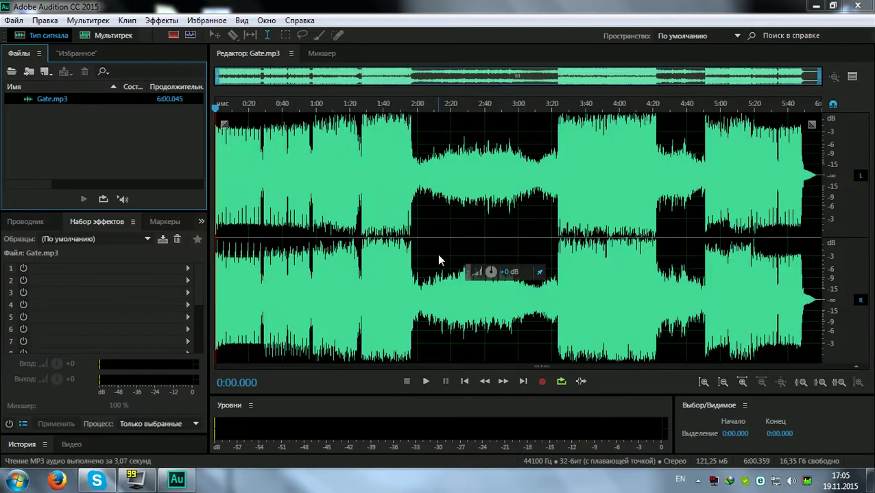
# Play Gate.mp3 and listen to samples of its opening sections, from about 0:18 to 1:30
pyautogui.click(251, 109)
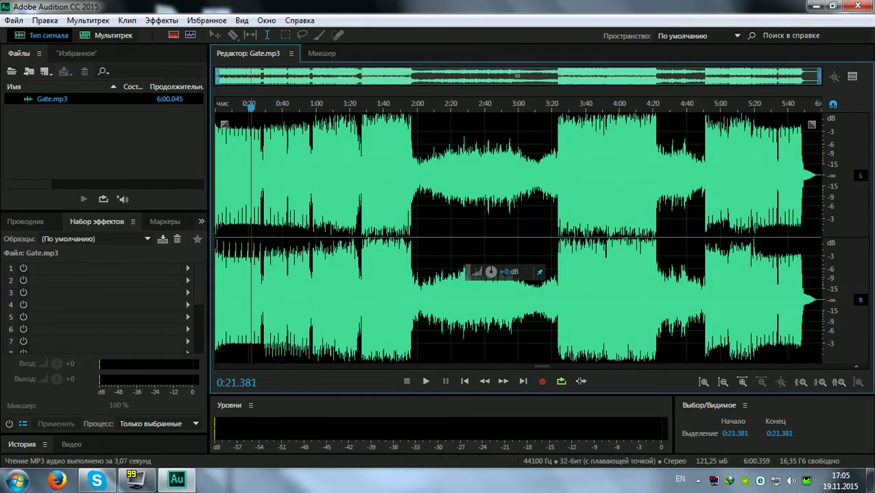
pyautogui.press('space')
pyautogui.scroll(2, 264, 107)
pyautogui.click(242, 110)
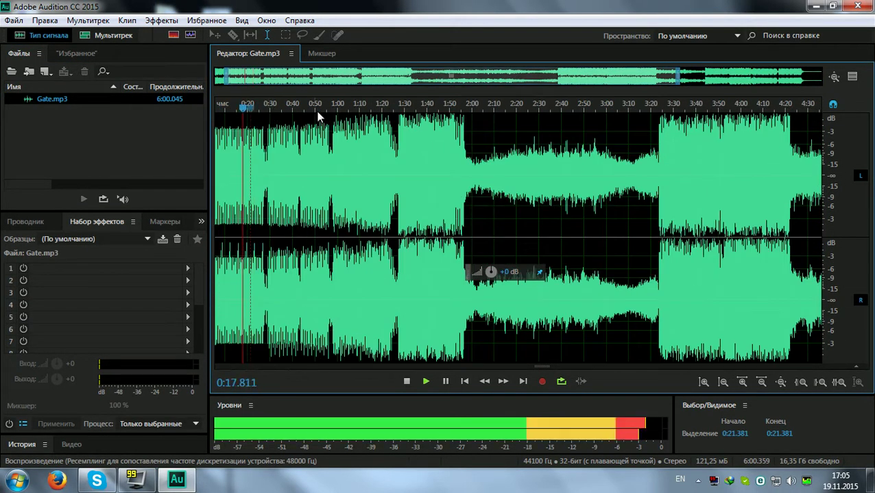
pyautogui.click(303, 109)
pyautogui.click(325, 109)
pyautogui.click(361, 108)
pyautogui.click(379, 108)
pyautogui.scroll(2, 404, 107)
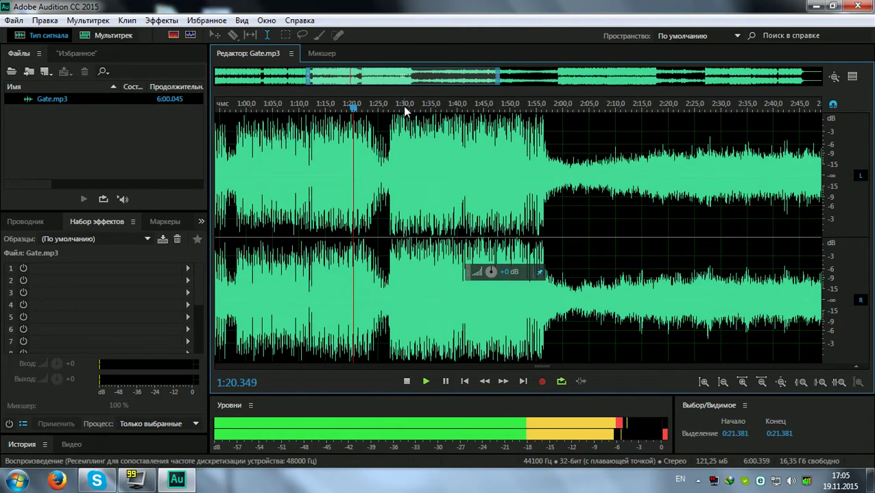
pyautogui.click(390, 107)
pyautogui.scroll(-2, 410, 110)
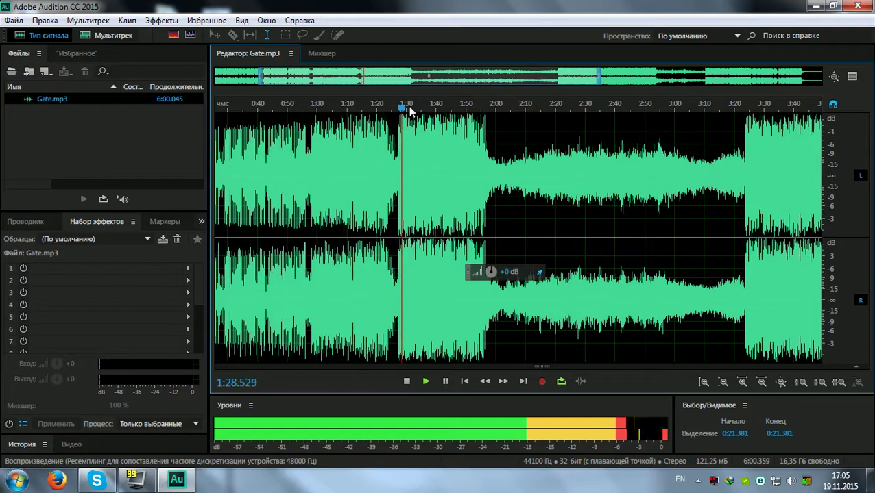
pyautogui.scroll(-1, 416, 109)
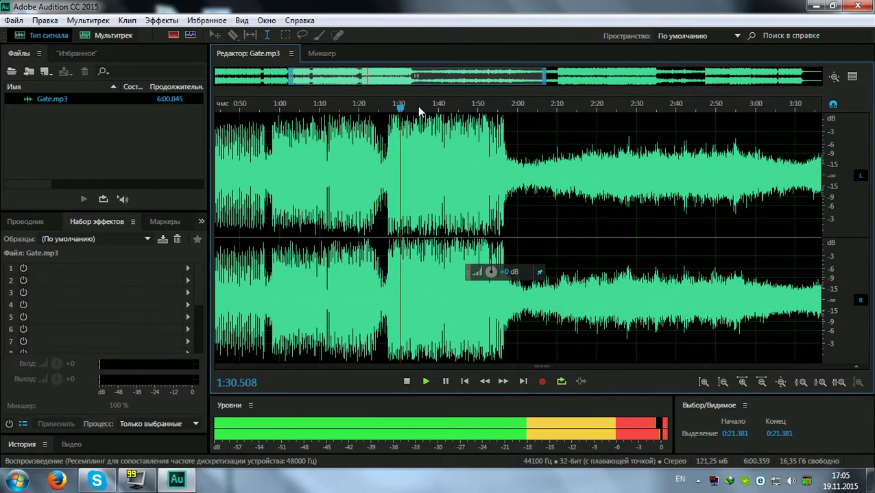
pyautogui.scroll(-1, 417, 108)
# Listen to the loud section of Gate.mp3 that starts at about 3:23, skipping ahead to around 3:55
pyautogui.moveTo(417, 107); pyautogui.dragTo(587, 107)
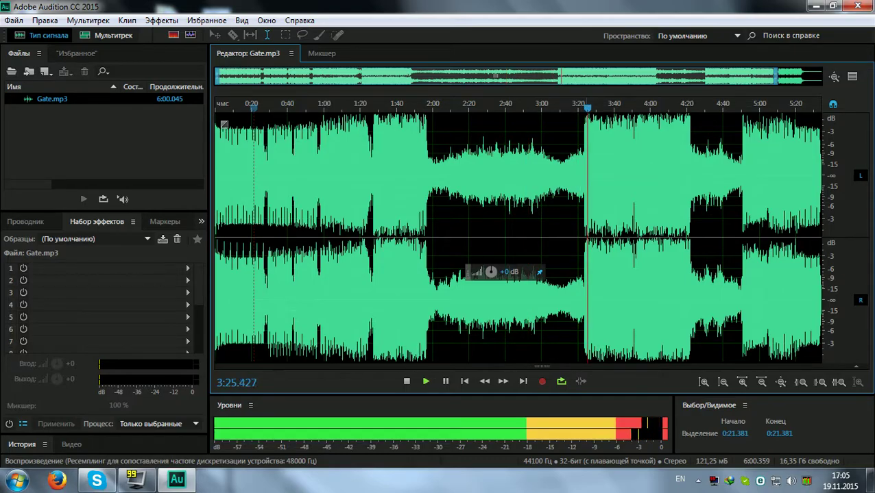
pyautogui.click(582, 107)
pyautogui.scroll(5, 587, 110)
pyautogui.scroll(-6, 566, 110)
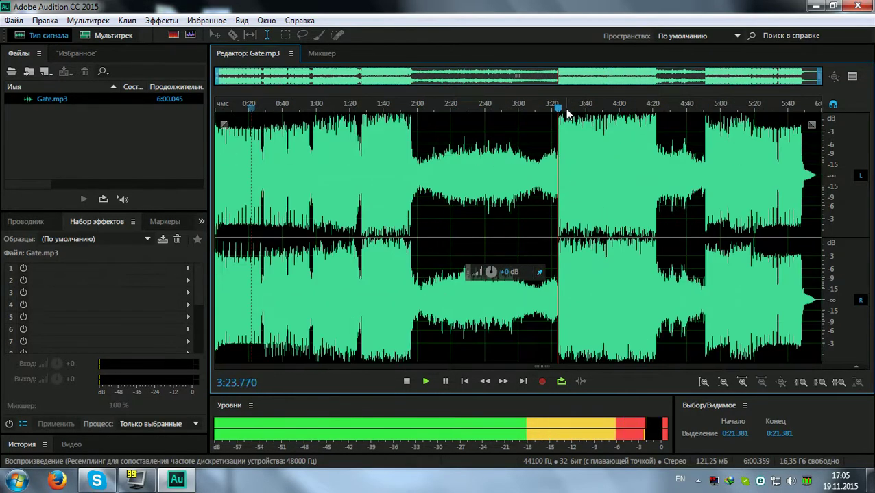
pyautogui.scroll(2, 634, 108)
pyautogui.scroll(-1, 633, 110)
pyautogui.click(569, 108)
pyautogui.click(606, 110)
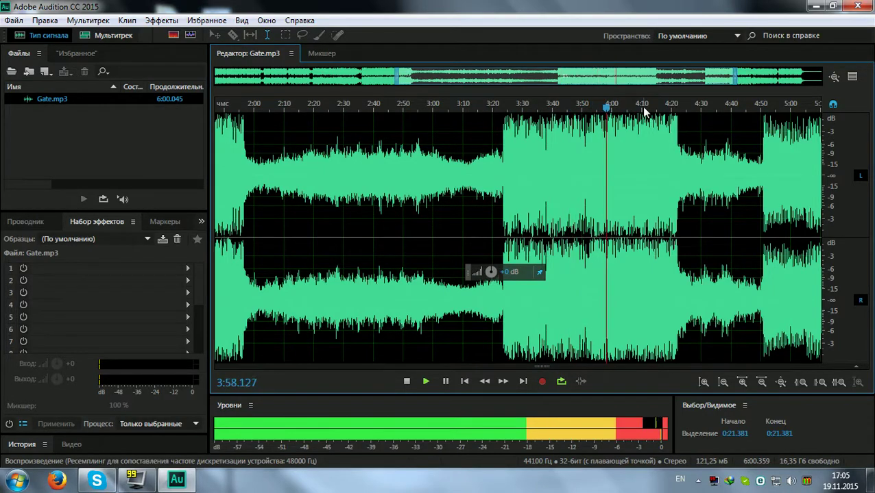
# Listen to samples of the closing part of Gate.mp3 from about 5:00 and stop playback near 5:49
pyautogui.click(726, 110)
pyautogui.scroll(-2, 723, 109)
pyautogui.click(722, 110)
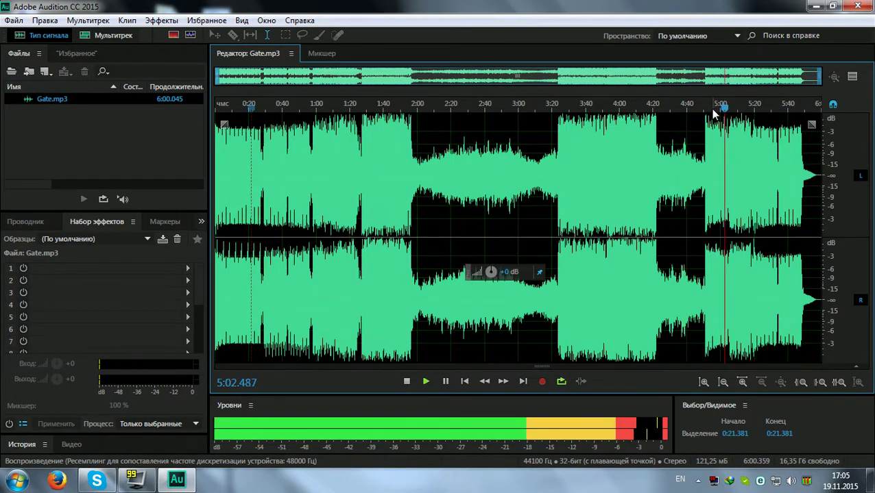
pyautogui.click(771, 110)
pyautogui.click(789, 110)
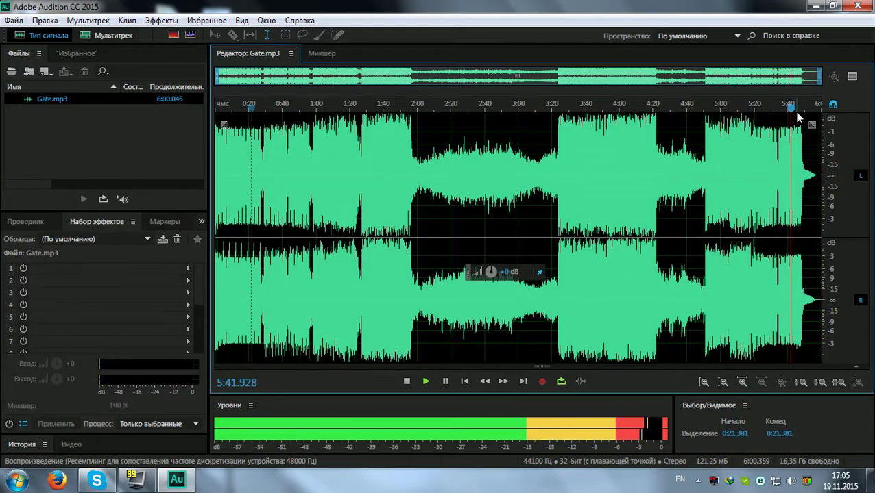
pyautogui.scroll(3, 797, 110)
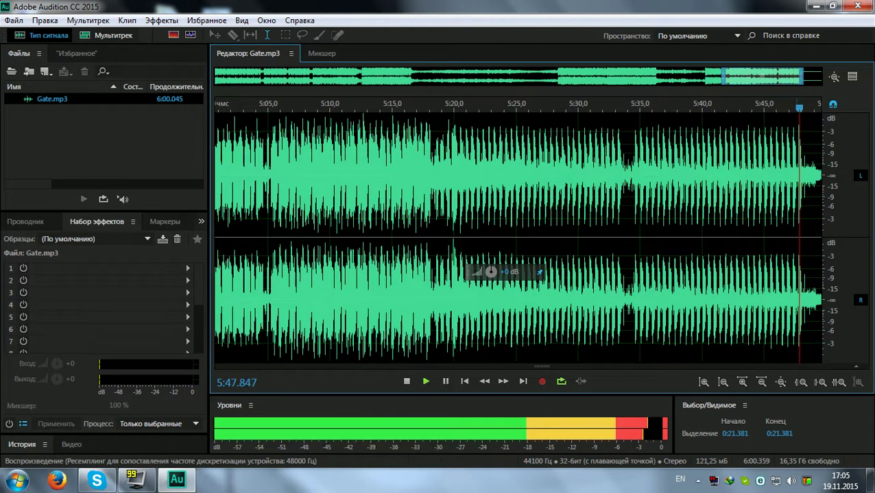
pyautogui.scroll(-3, 782, 109)
pyautogui.press('space')
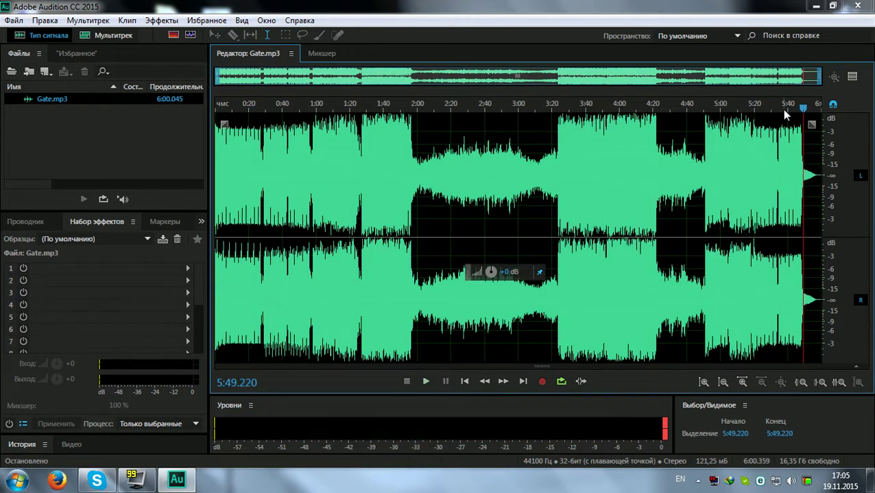
# Create a new multitrack session
pyautogui.hotkey('ctrl', 'n')
pyautogui.press('Escape')
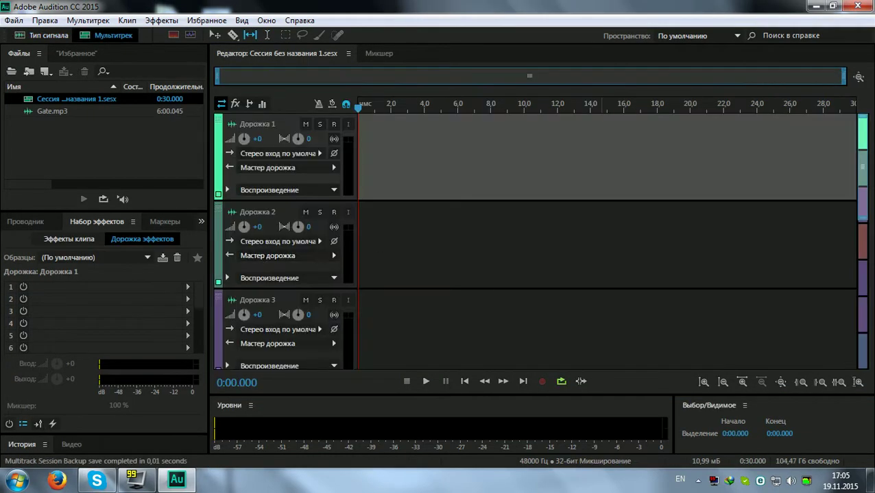
# Place Gate.mp3 at the start of track 1 and put a copy of the clip on track 2 at about 2:40
pyautogui.press('super+d')
pyautogui.doubleClick(11, 17)
pyautogui.doubleClick(480, 91)
pyautogui.moveTo(145, 165); pyautogui.dragTo(383, 152)
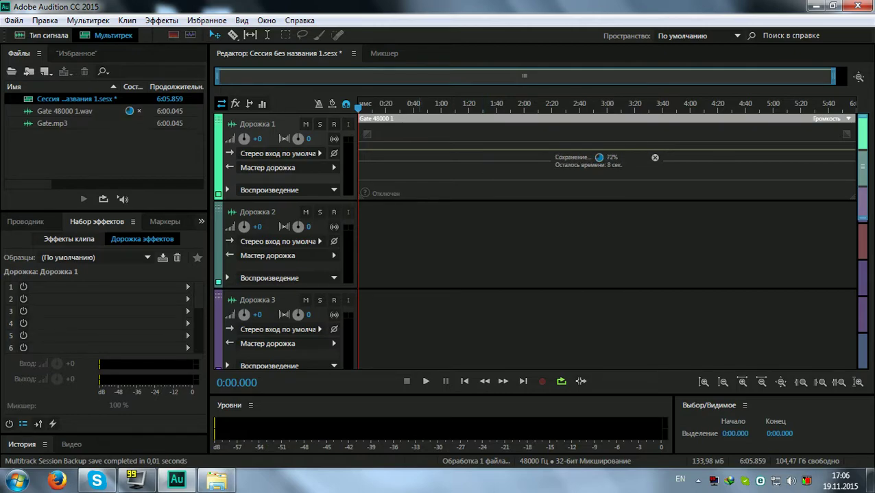
pyautogui.moveTo(480, 138); pyautogui.dragTo(701, 224)
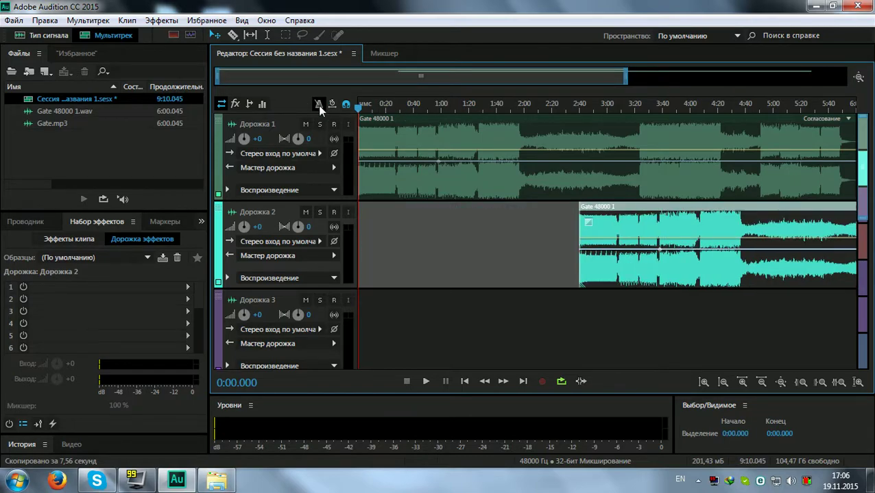
# Solo track 1 and play its opening section from several points within the first 20 seconds
pyautogui.click(319, 124)
pyautogui.press('space')
pyautogui.scroll(5, 371, 110)
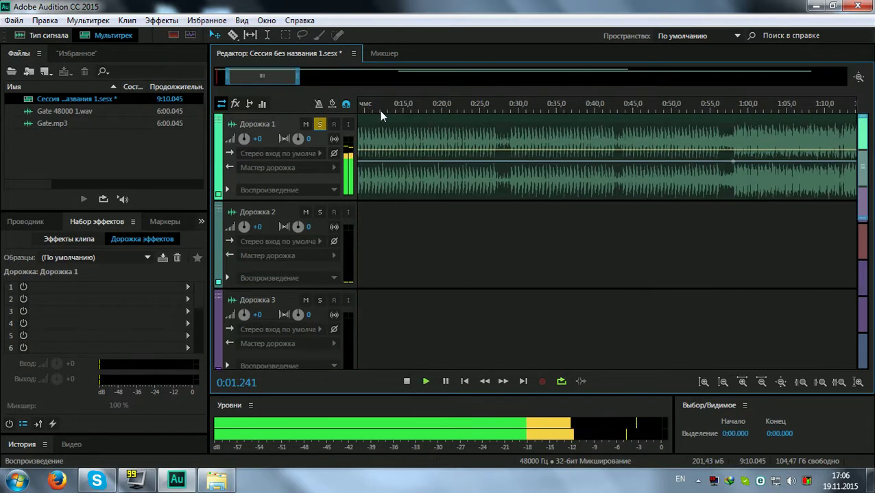
pyautogui.click(387, 113)
pyautogui.scroll(-3, 414, 111)
pyautogui.click(426, 109)
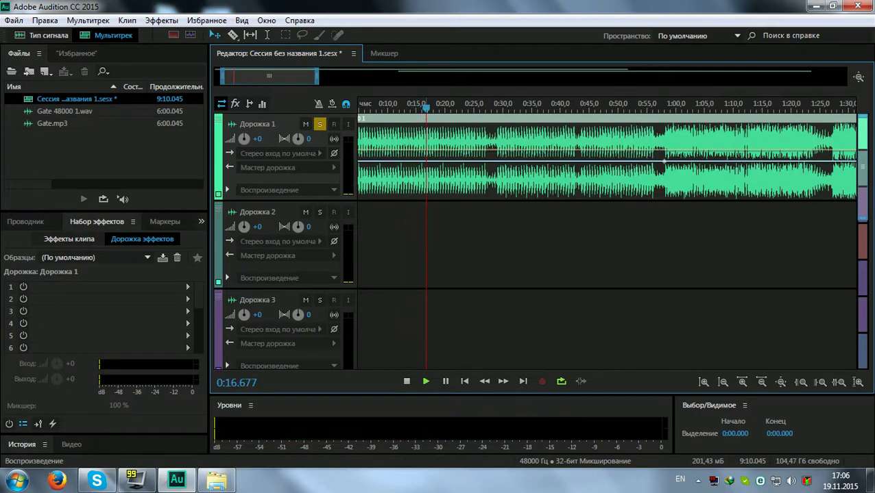
pyautogui.scroll(-2, 465, 111)
pyautogui.click(390, 109)
# Examine the individual beats in the opening waveform of track 1 while it plays
pyautogui.scroll(5, 390, 108)
pyautogui.scroll(10, 511, 107)
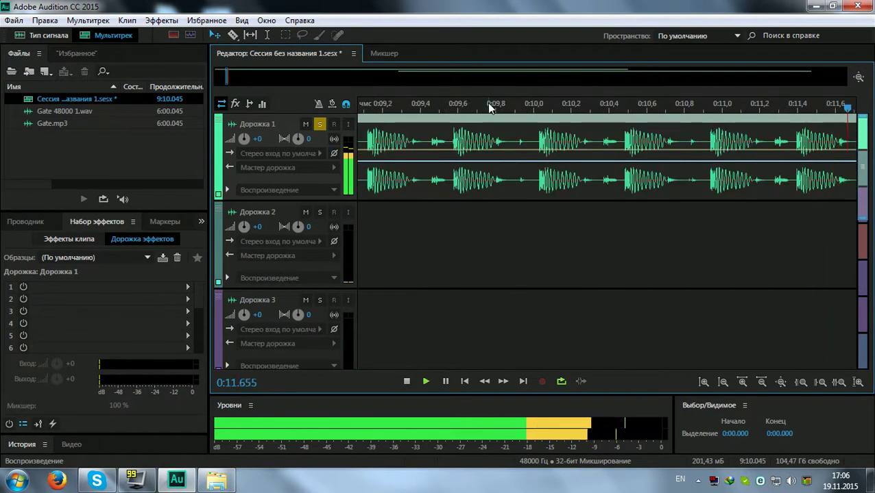
pyautogui.scroll(7, 512, 106)
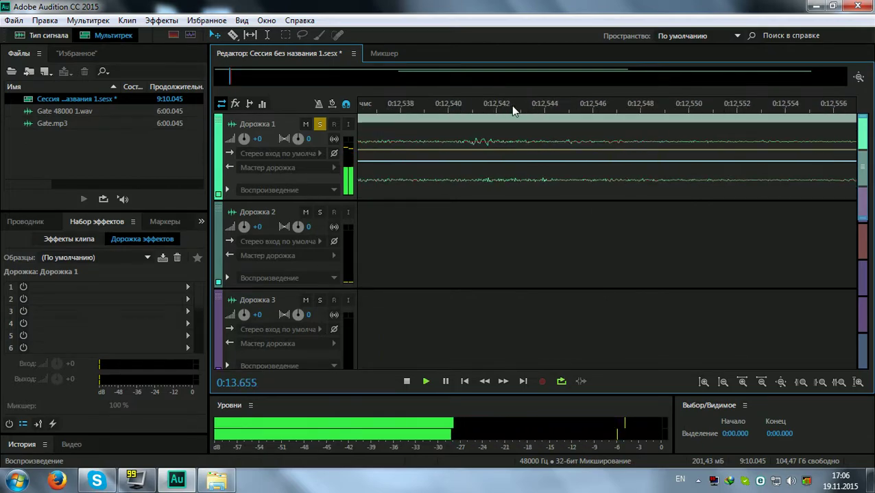
pyautogui.scroll(-8, 512, 106)
pyautogui.scroll(-3, 511, 106)
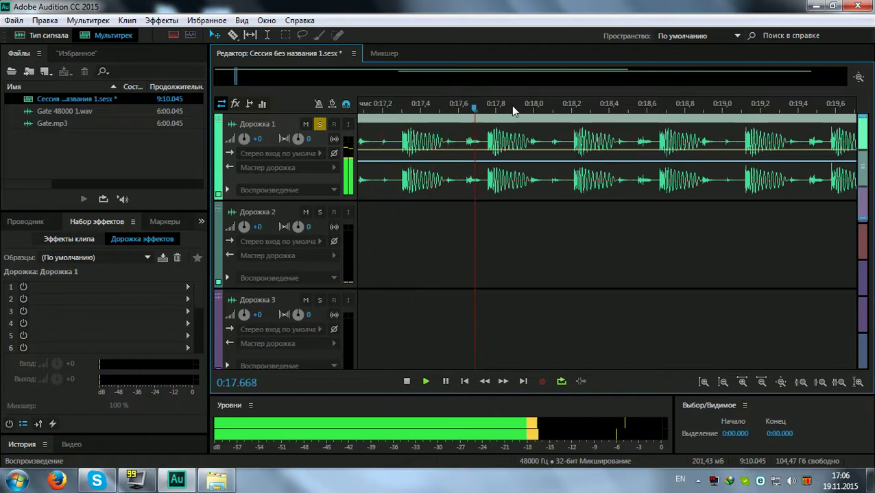
pyautogui.scroll(-9, 511, 106)
pyautogui.scroll(-4, 512, 106)
# Play track 1 from about 1:42 and from the drop near 3:23, examining the waveform there, and stop playback
pyautogui.click(484, 107)
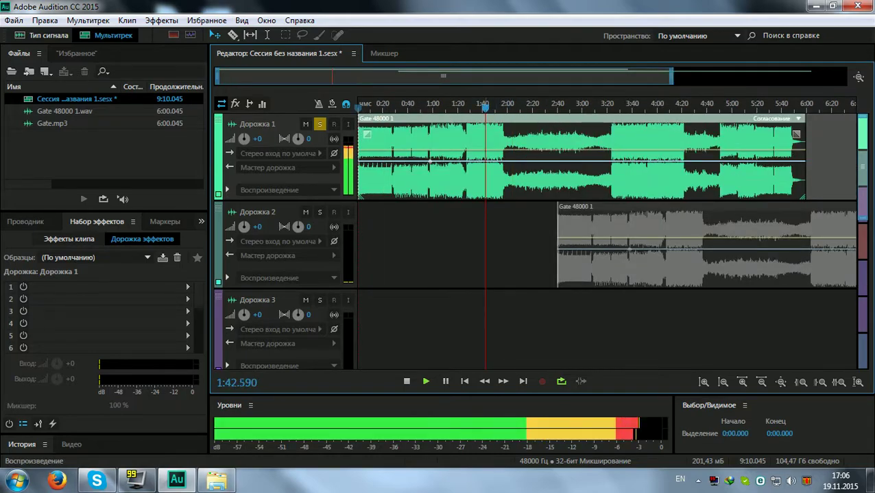
pyautogui.scroll(2, 485, 108)
pyautogui.scroll(-3, 570, 116)
pyautogui.click(686, 106)
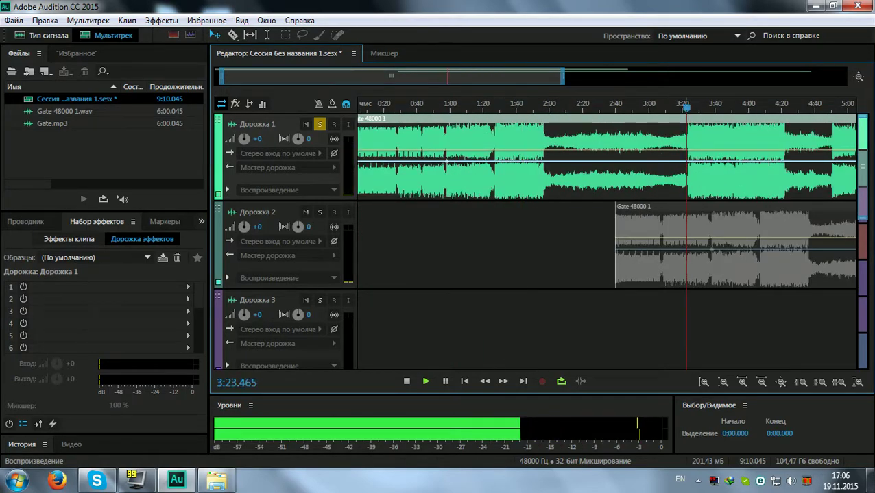
pyautogui.scroll(8, 685, 109)
pyautogui.scroll(8, 693, 110)
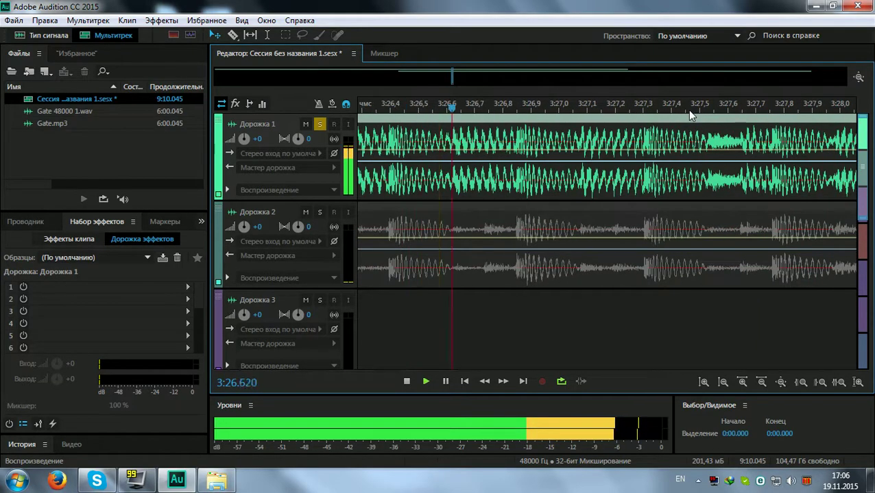
pyautogui.scroll(2, 687, 109)
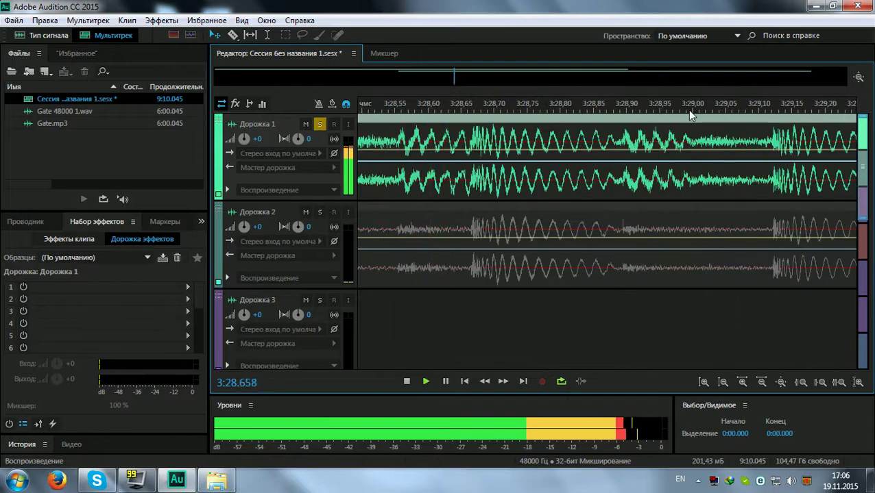
pyautogui.scroll(-8, 686, 110)
pyautogui.scroll(-3, 690, 110)
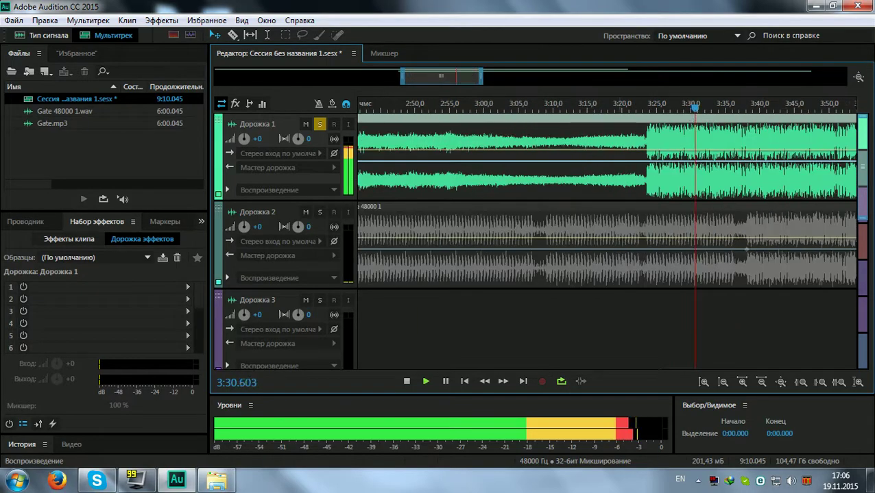
pyautogui.click(630, 110)
pyautogui.scroll(8, 656, 110)
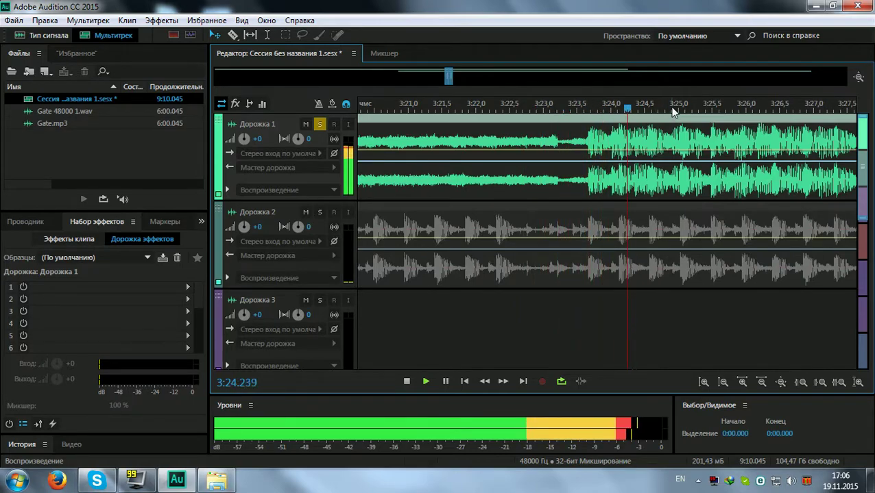
pyautogui.press('space')
# Switch the solo from track 1 to track 2 and play the track 2 clip from near its beginning
pyautogui.click(320, 124)
pyautogui.click(319, 219)
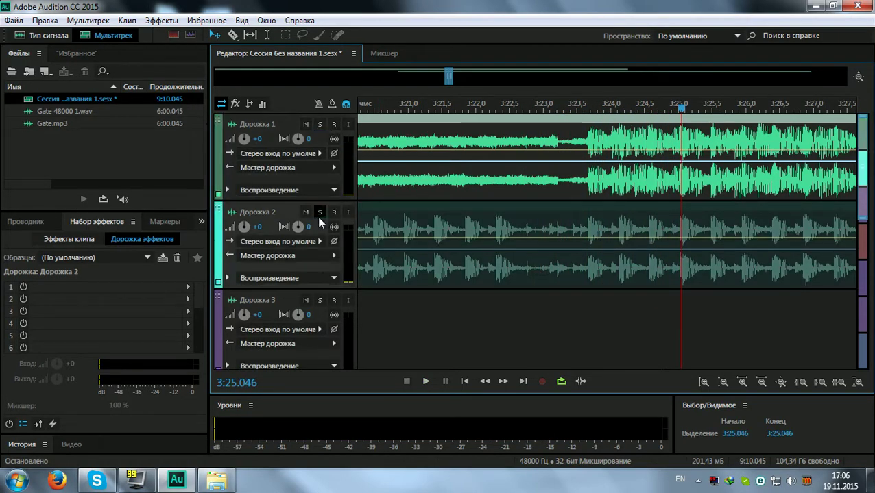
pyautogui.press('space')
pyautogui.scroll(-14, 664, 113)
pyautogui.click(567, 112)
pyautogui.scroll(5, 567, 108)
pyautogui.click(503, 107)
pyautogui.scroll(4, 539, 108)
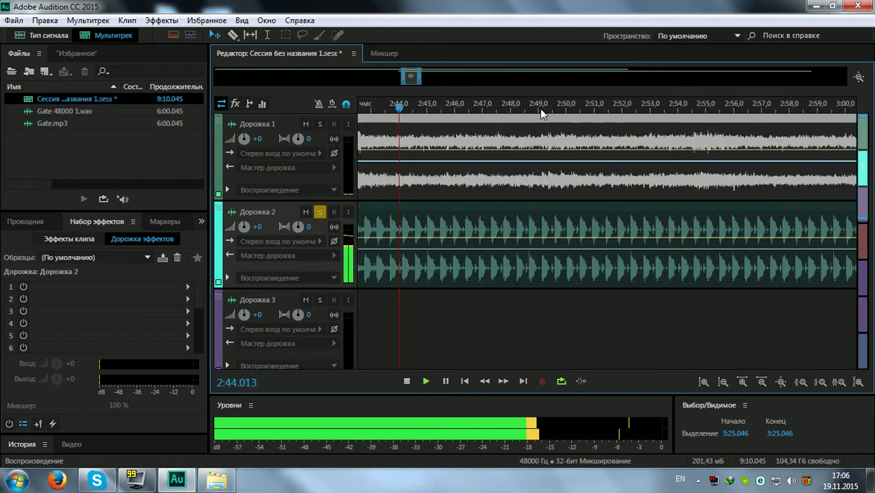
pyautogui.scroll(-1, 538, 108)
pyautogui.click(539, 227)
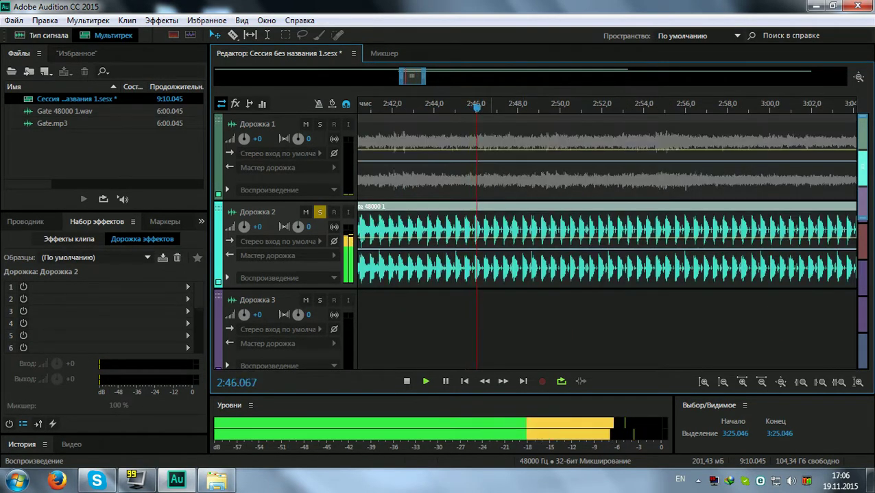
pyautogui.scroll(4, 527, 106)
pyautogui.scroll(-2, 525, 106)
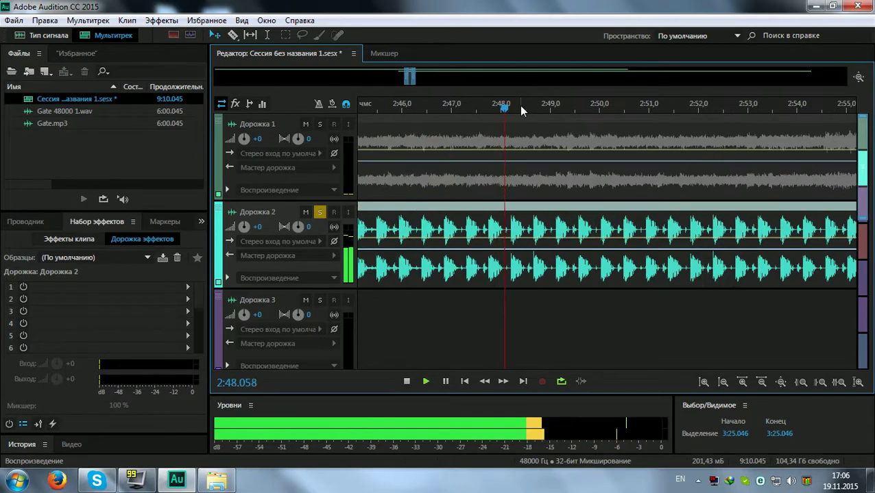
# Stop playback at 2:50.935 and trim the start of the track 2 clip to that point
pyautogui.click(446, 381)
pyautogui.press('space')
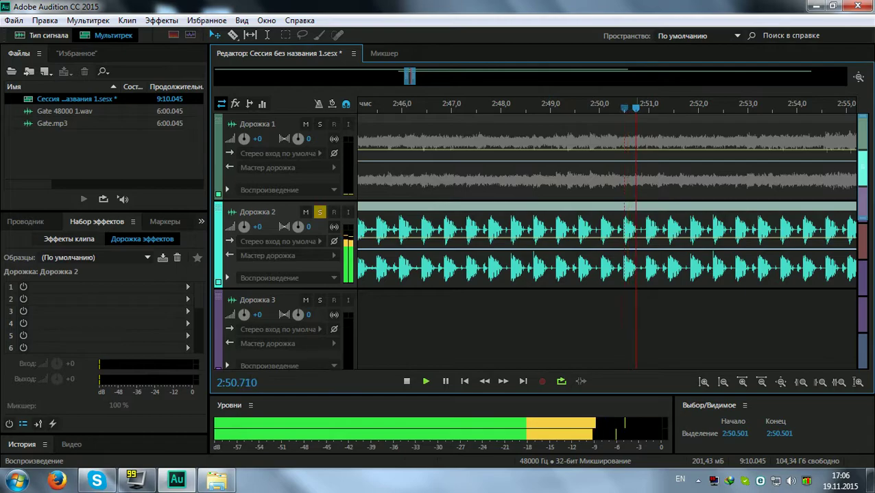
pyautogui.scroll(-5, 601, 111)
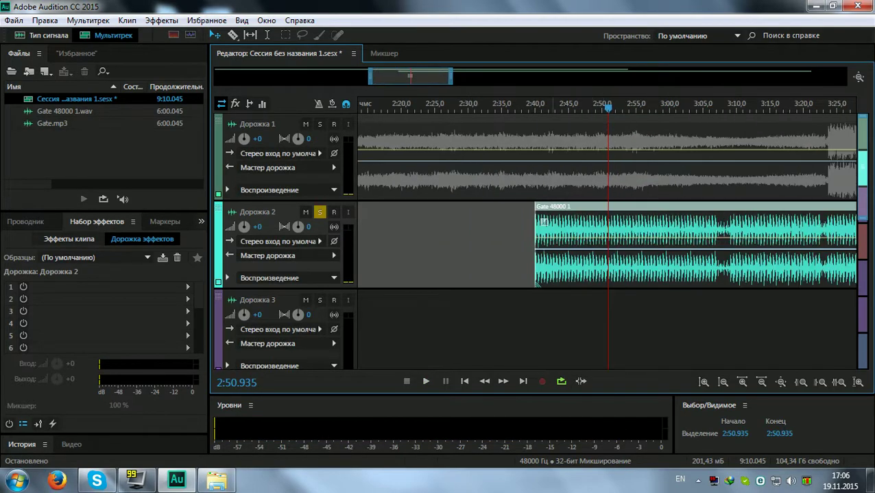
pyautogui.moveTo(543, 222); pyautogui.dragTo(617, 222)
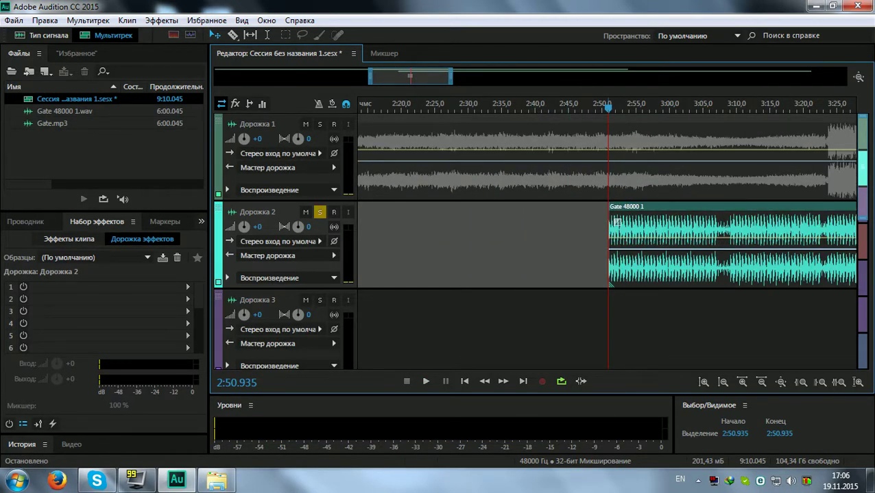
# Play the trimmed clip on track 2 from its new start, then replay it from 2:50.897
pyautogui.press('space')
pyautogui.scroll(5, 646, 109)
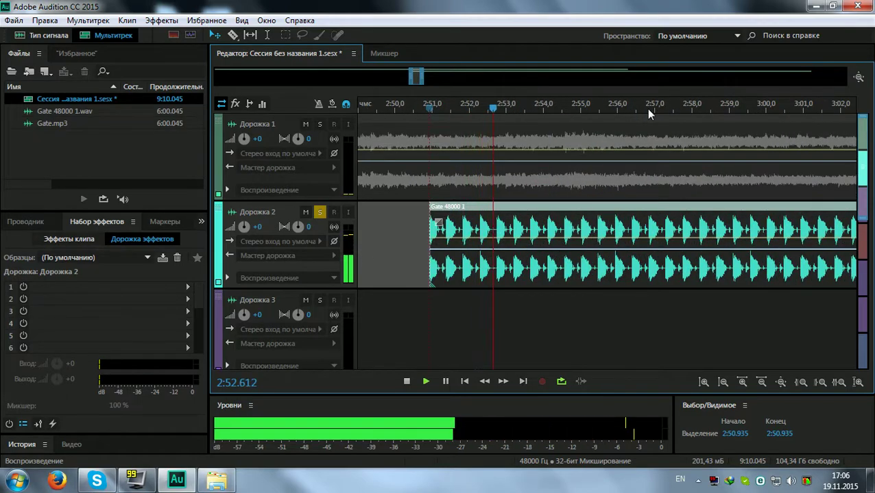
pyautogui.scroll(-2, 648, 111)
pyautogui.press('space')
pyautogui.click(523, 107)
pyautogui.press('space')
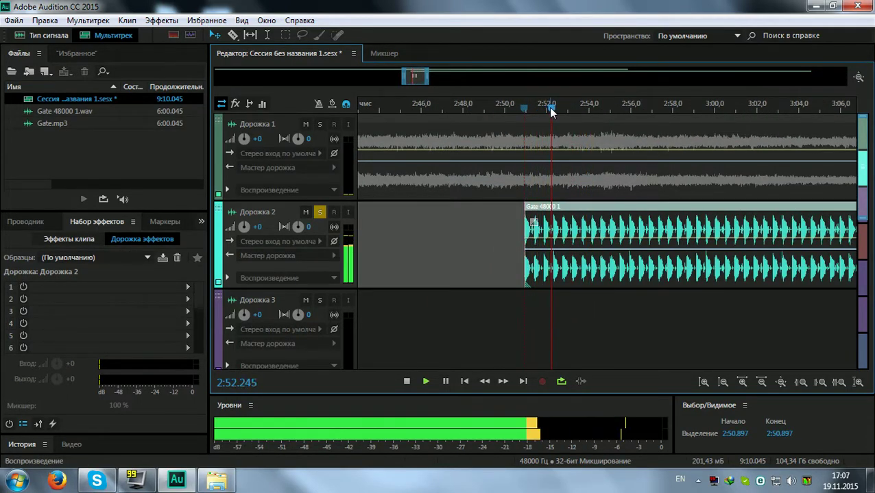
# Find the end of the beat phrase near 2:54.555 on track 2 and trim the clip's end to that point
pyautogui.press('space')
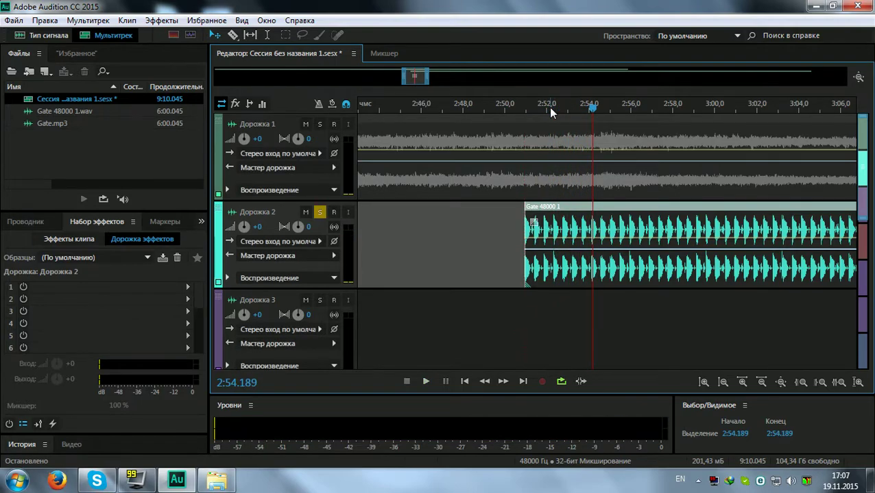
pyautogui.scroll(5, 599, 107)
pyautogui.press('space')
pyautogui.moveTo(582, 107); pyautogui.dragTo(596, 108)
pyautogui.scroll(-10, 595, 108)
pyautogui.scroll(-4, 596, 222)
pyautogui.moveTo(838, 246); pyautogui.dragTo(525, 247)
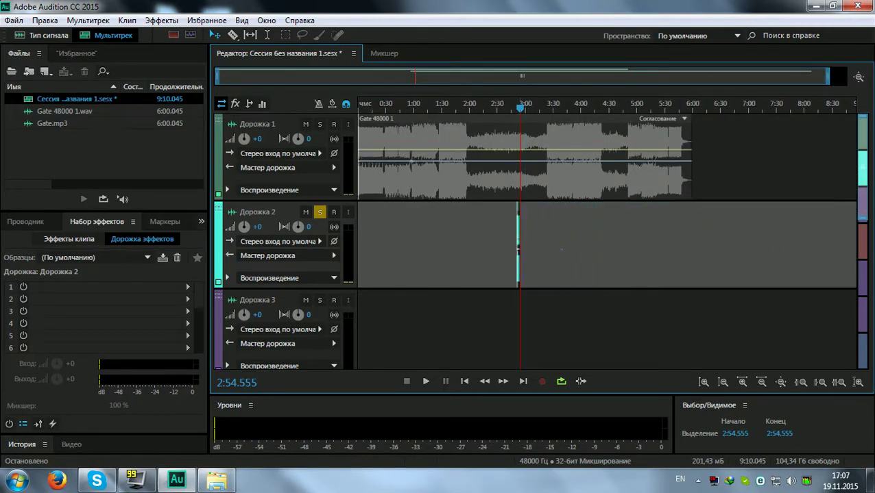
# Move the shortened clip along track 2 to the drop near 3:24 and turn off track 2's solo
pyautogui.scroll(14, 561, 249)
pyautogui.moveTo(555, 247); pyautogui.dragTo(752, 233)
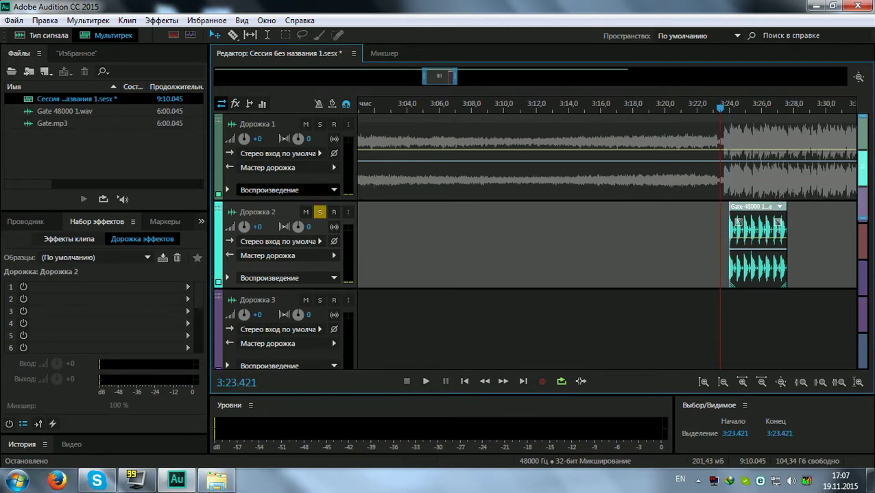
pyautogui.click(320, 213)
# Play track 1 around its drop near 3:23.6 to locate the first kick in the waveform
pyautogui.scroll(6, 730, 112)
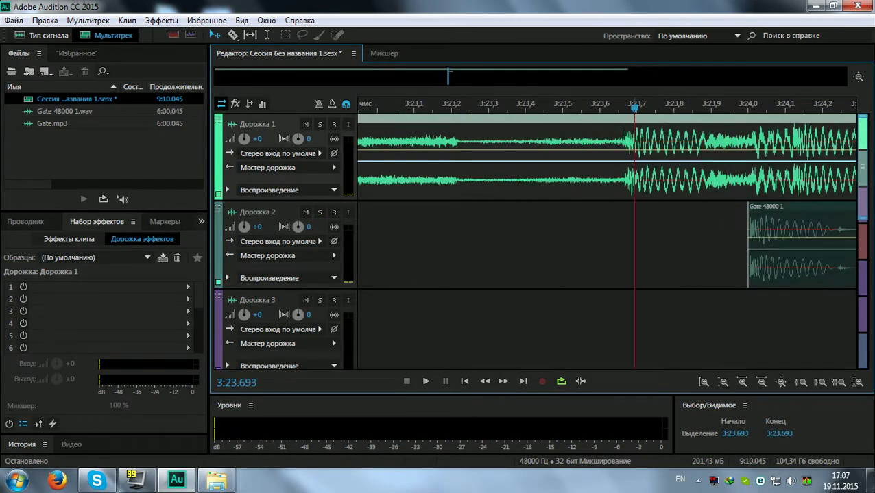
pyautogui.scroll(-3, 506, 107)
pyautogui.scroll(2, 507, 108)
pyautogui.click(507, 108)
pyautogui.press('space')
pyautogui.press('space')
pyautogui.press('space')
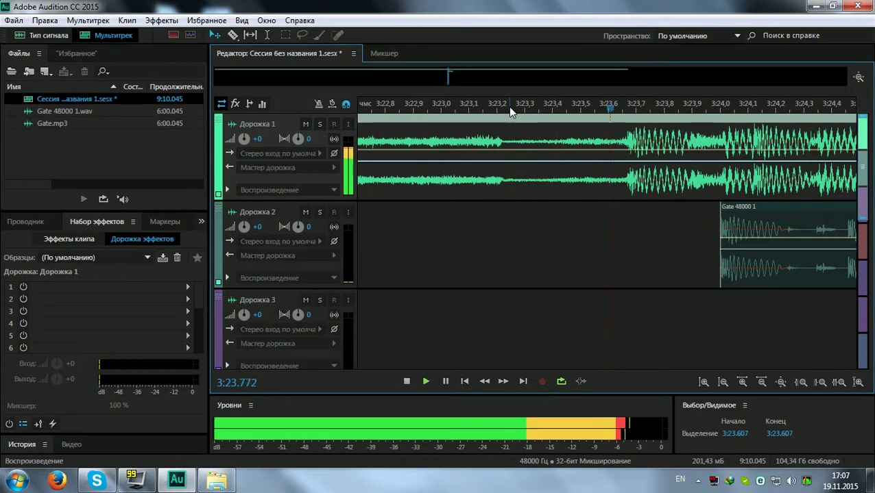
pyautogui.press('space')
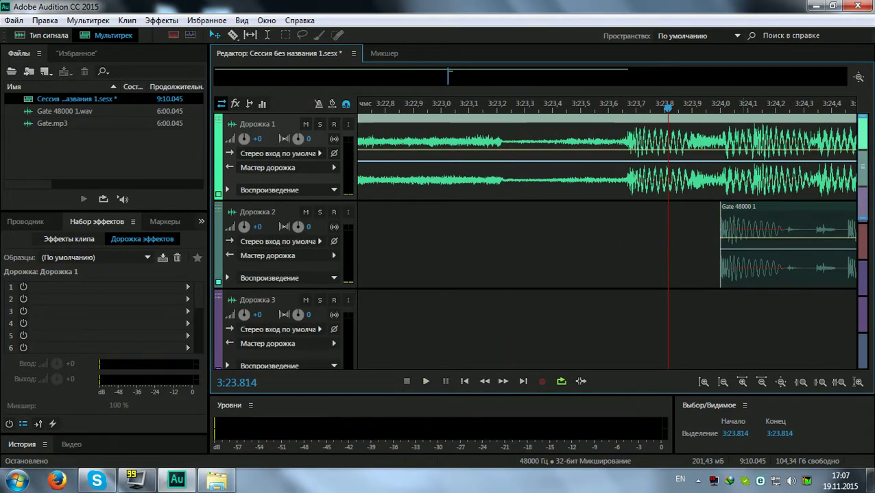
# Shift the track 2 clip earlier so its first kick lines up with track 1's first kick near 3:23.67
pyautogui.moveTo(737, 207); pyautogui.dragTo(639, 207)
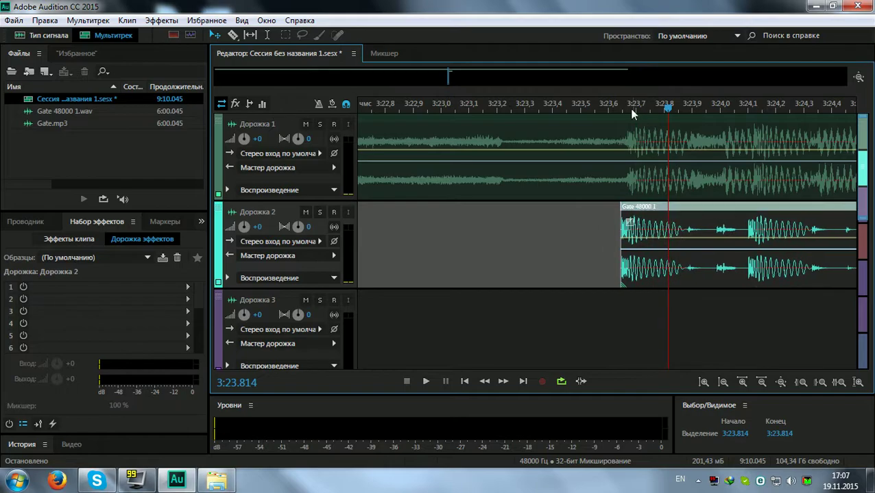
pyautogui.click(626, 110)
pyautogui.scroll(4, 626, 110)
pyautogui.scroll(3, 627, 108)
pyautogui.moveTo(552, 207); pyautogui.dragTo(646, 207)
pyautogui.scroll(5, 647, 110)
pyautogui.scroll(2, 649, 114)
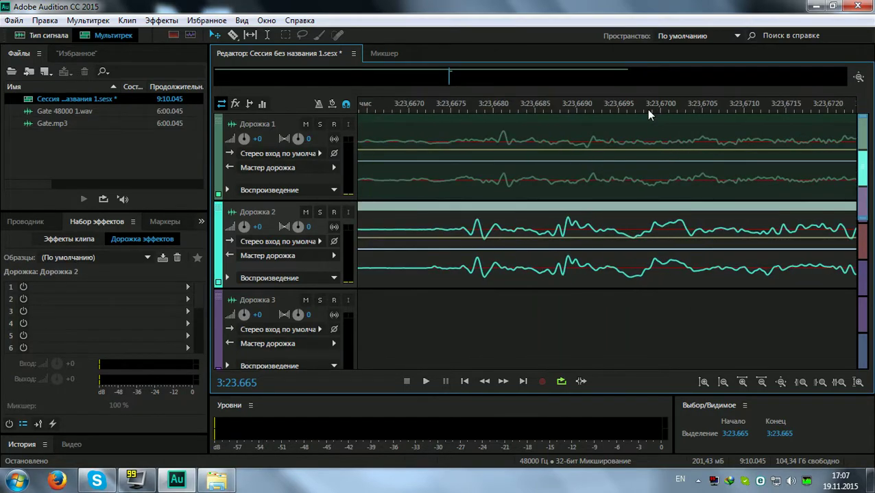
# Compare the second kicks near 3:24.122 and nudge the track 2 clip until its waveform peaks match track 1
pyautogui.scroll(-7, 513, 108)
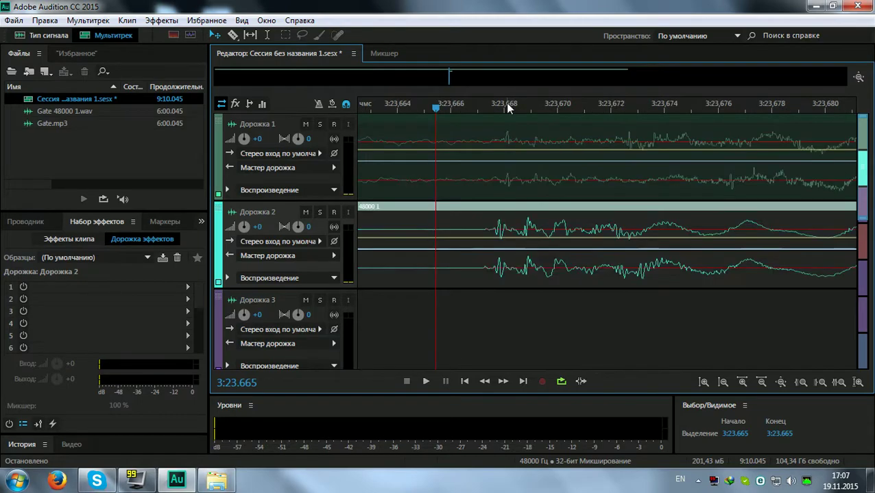
pyautogui.scroll(6, 603, 109)
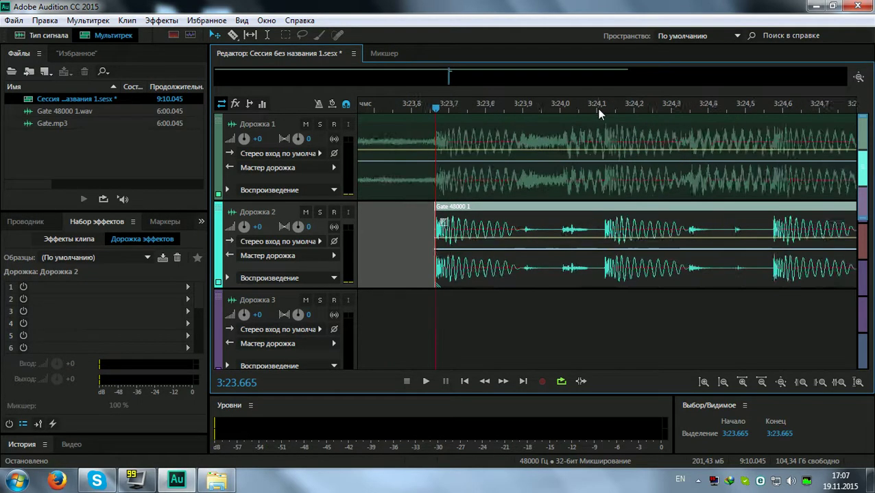
pyautogui.scroll(8, 649, 108)
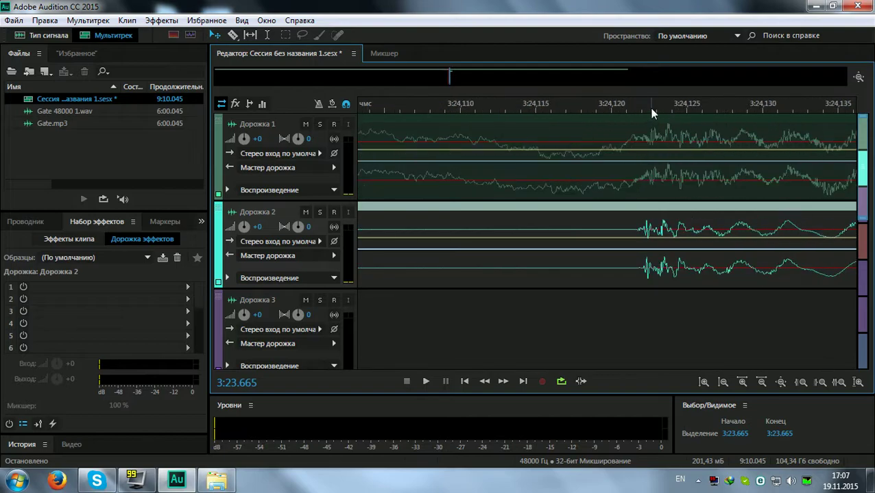
pyautogui.moveTo(633, 205); pyautogui.dragTo(675, 206)
pyautogui.scroll(5, 658, 108)
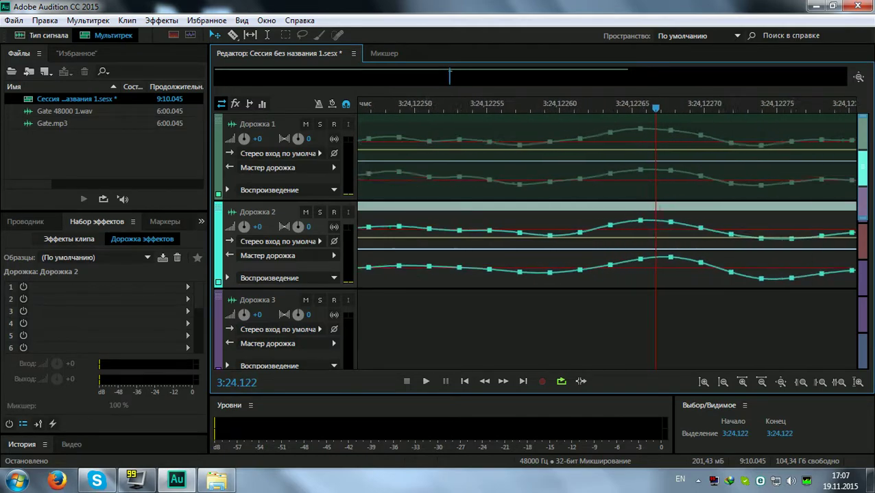
pyautogui.scroll(-2, 658, 108)
pyautogui.moveTo(663, 205)
pyautogui.mouseDown()
pyautogui.moveTo(675, 206)
pyautogui.moveTo(662, 206)
pyautogui.mouseUp()
pyautogui.scroll(-8, 661, 114)
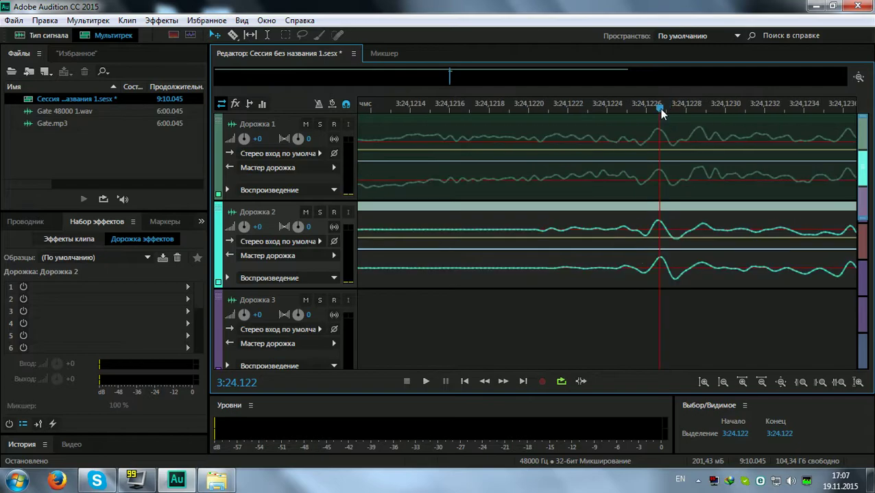
# Play both tracks together from 3:24.122, stop playback and place the playhead at the clip's start near 3:23.652
pyautogui.press('space')
pyautogui.scroll(-10, 656, 110)
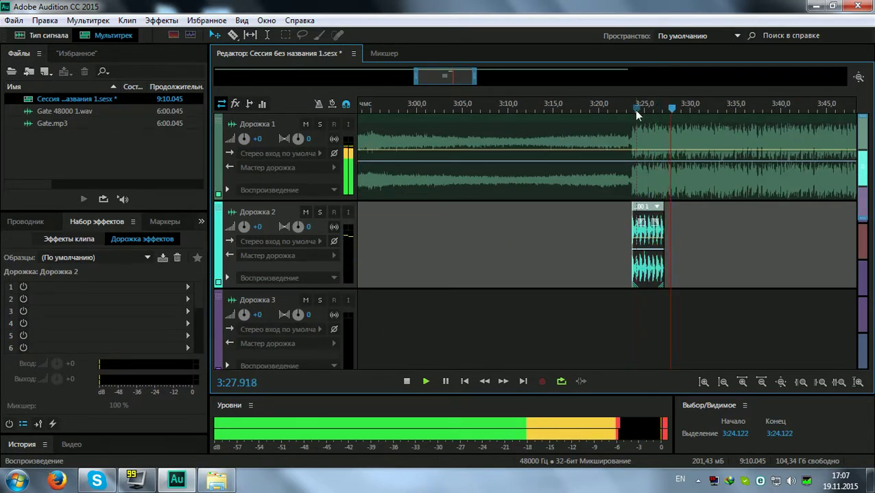
pyautogui.scroll(6, 636, 111)
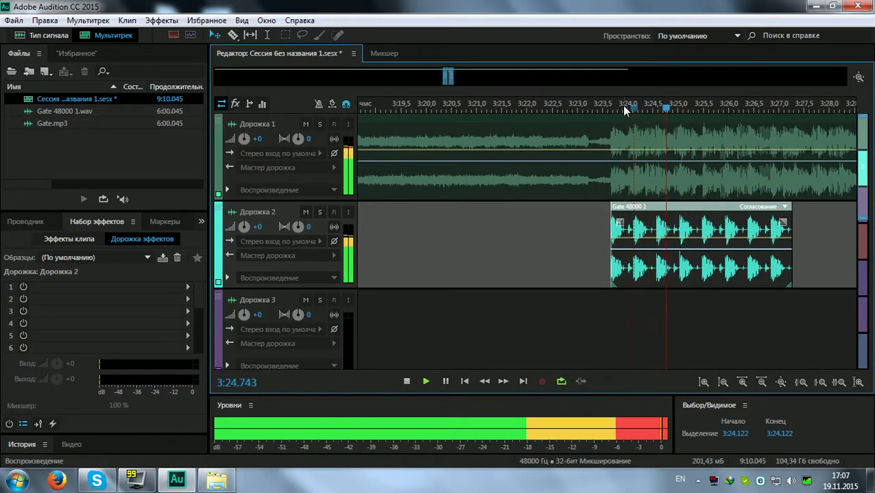
pyautogui.scroll(-4, 614, 107)
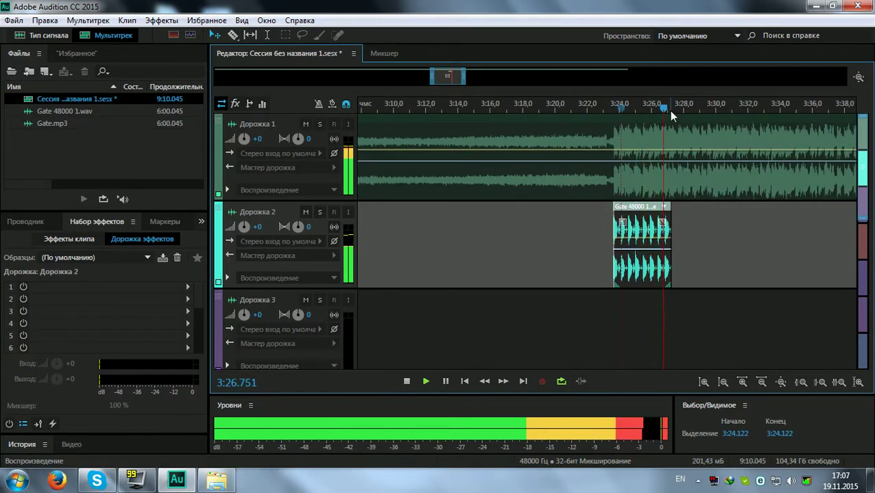
pyautogui.click(614, 110)
pyautogui.scroll(5, 616, 110)
pyautogui.press('space')
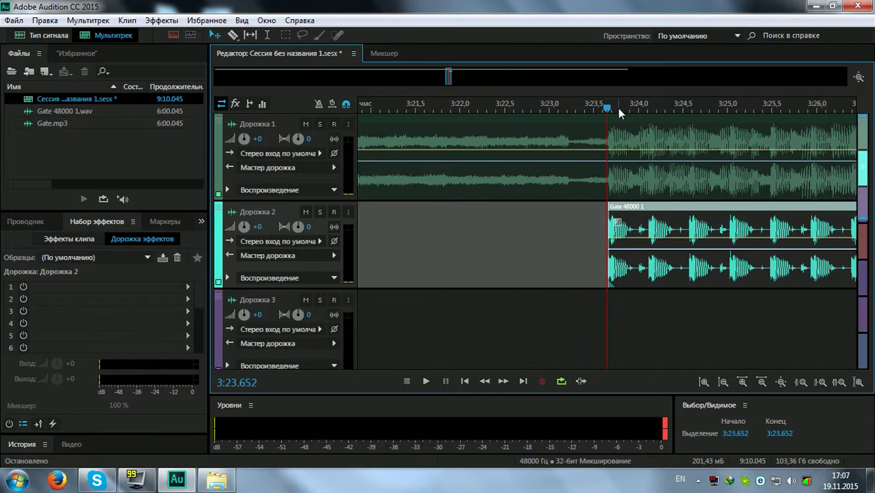
# Play past the end of the track 2 clip and adjust its end to the next kick at about 3:27.305
pyautogui.scroll(-5, 616, 109)
pyautogui.click(688, 110)
pyautogui.press('space')
pyautogui.scroll(10, 691, 109)
pyautogui.press('space')
pyautogui.scroll(7, 696, 108)
pyautogui.moveTo(557, 246); pyautogui.dragTo(698, 247)
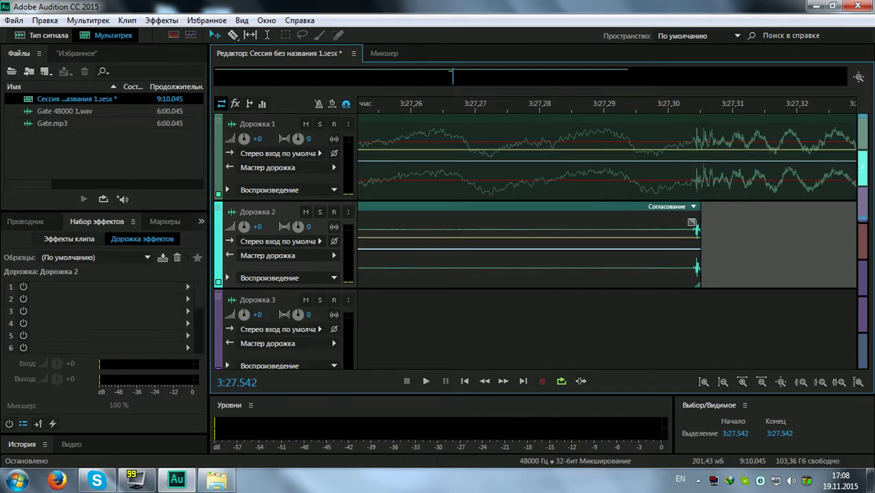
# Trim the track 2 clip's end back to about 3:27.3040, just before the last kick's transient
pyautogui.scroll(8, 696, 103)
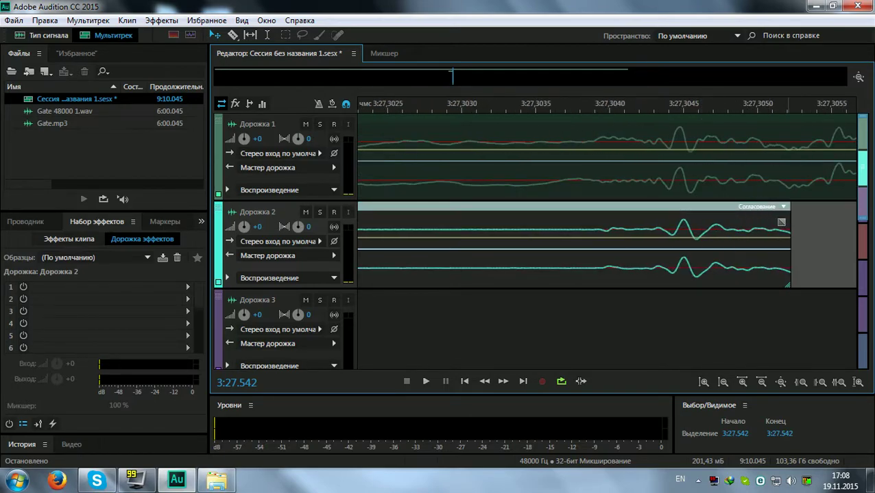
pyautogui.moveTo(790, 247); pyautogui.dragTo(615, 247)
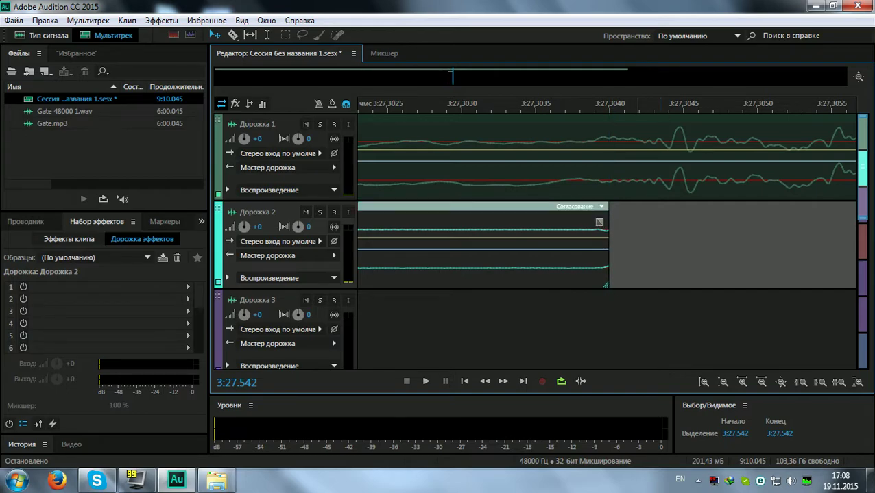
pyautogui.hotkey('ctrl', 'z')
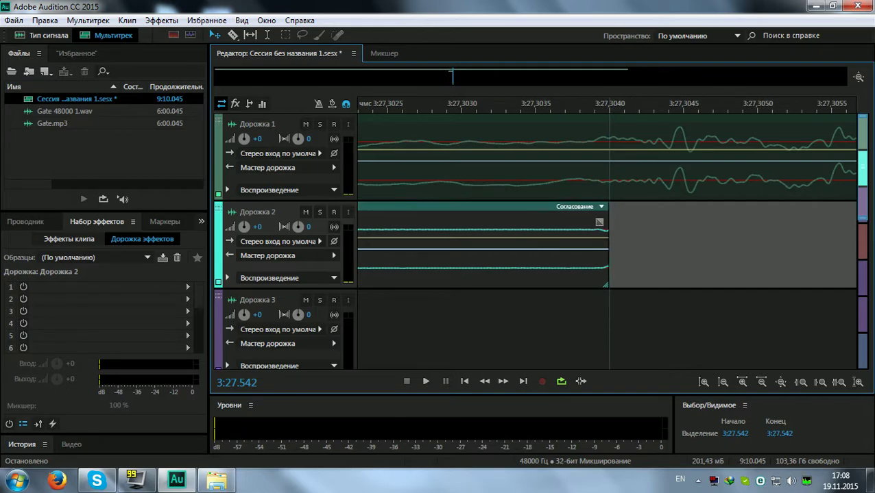
# Trim the start of the track 2 clip to about 3:23.6677, cutting the silence before its first kick
pyautogui.scroll(-15, 667, 111)
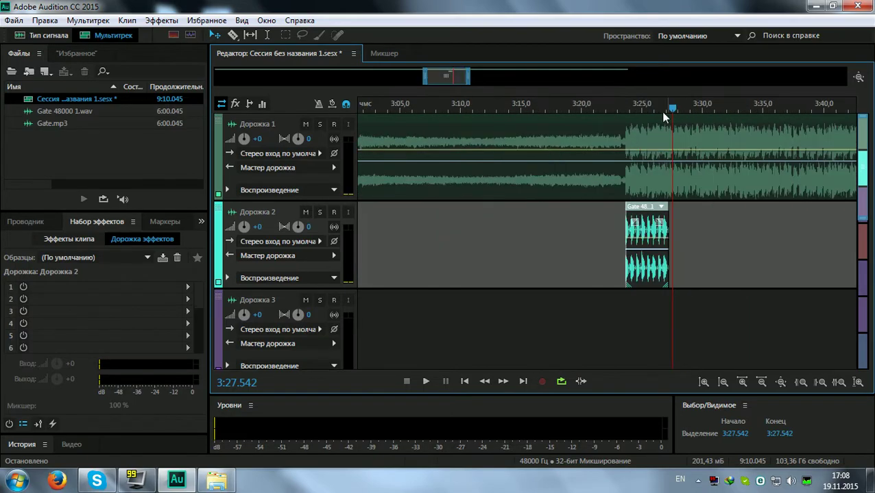
pyautogui.scroll(15, 624, 116)
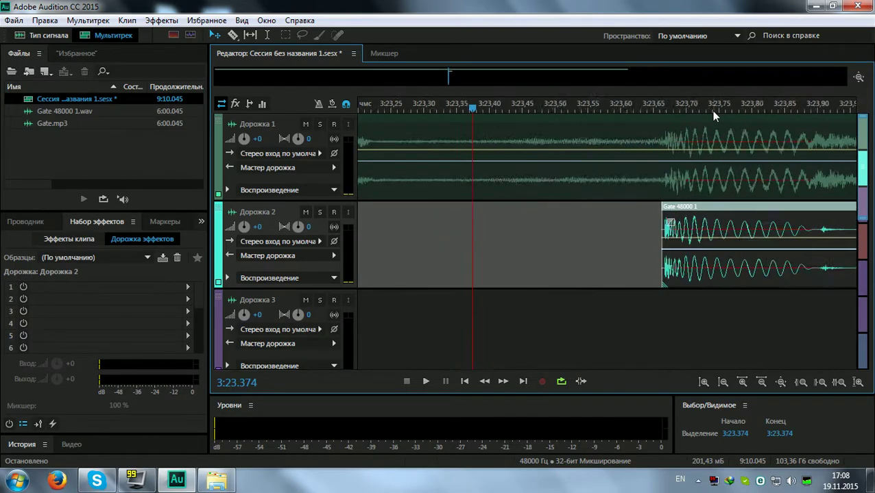
pyautogui.scroll(-5, 665, 107)
pyautogui.click(580, 108)
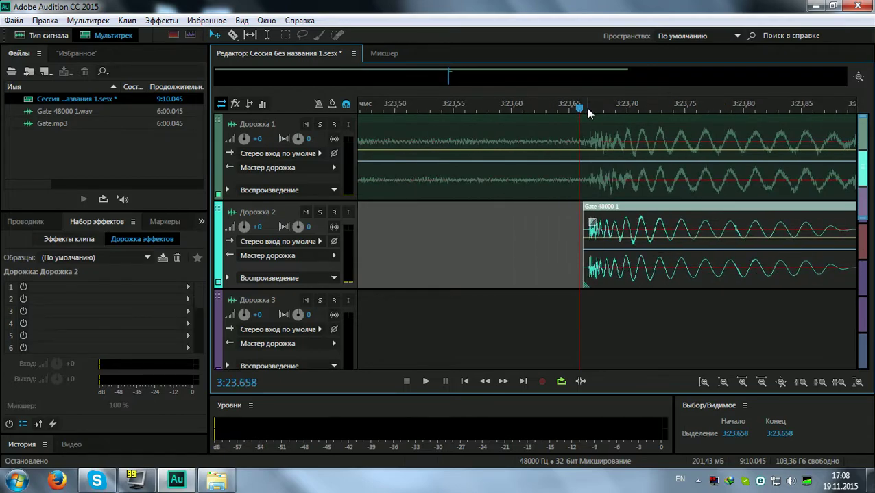
pyautogui.scroll(5, 590, 109)
pyautogui.scroll(2, 594, 115)
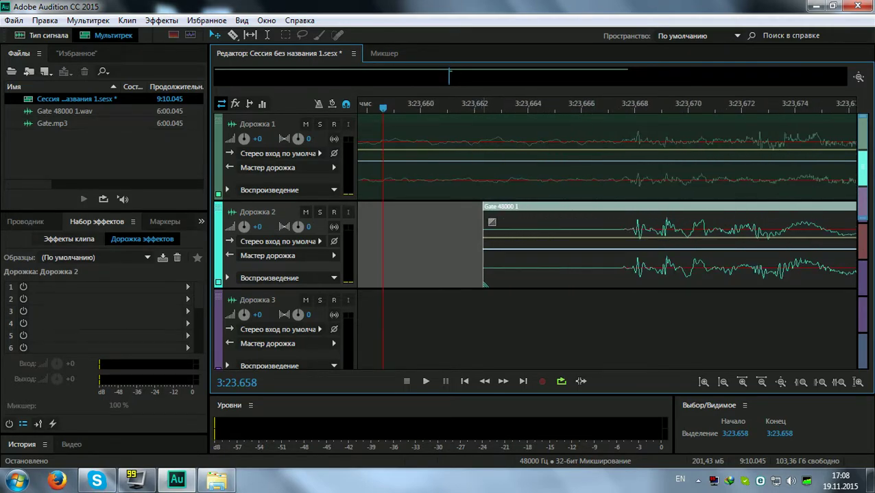
pyautogui.moveTo(483, 260); pyautogui.dragTo(627, 261)
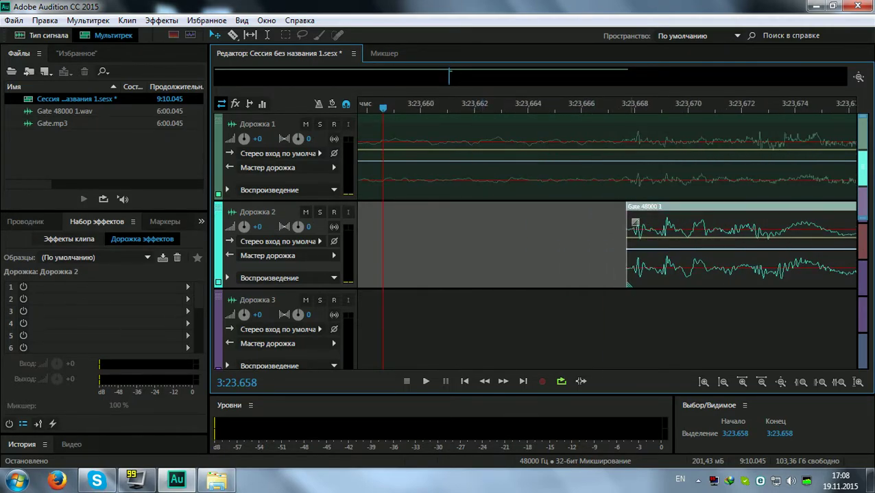
pyautogui.scroll(5, 631, 110)
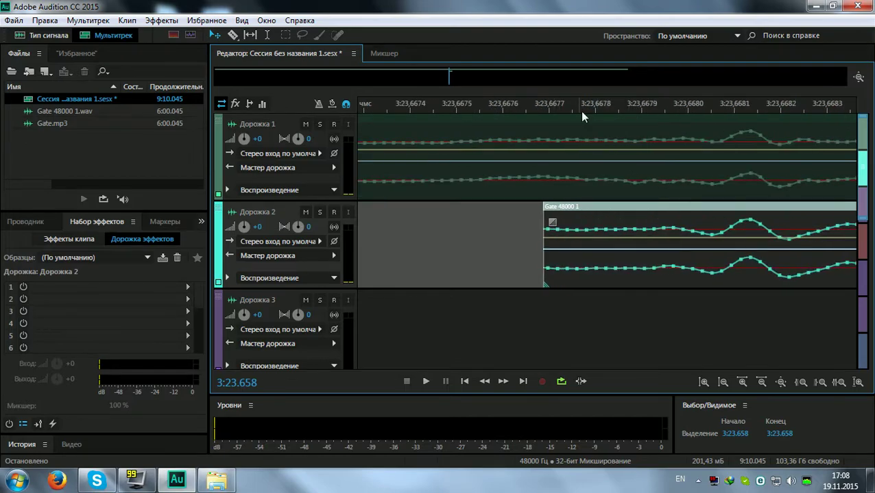
# Trim the track 2 clip's start further to about 3:23.6681, keeping its first peak aligned with track 1
pyautogui.scroll(-1, 575, 107)
pyautogui.scroll(3, 575, 109)
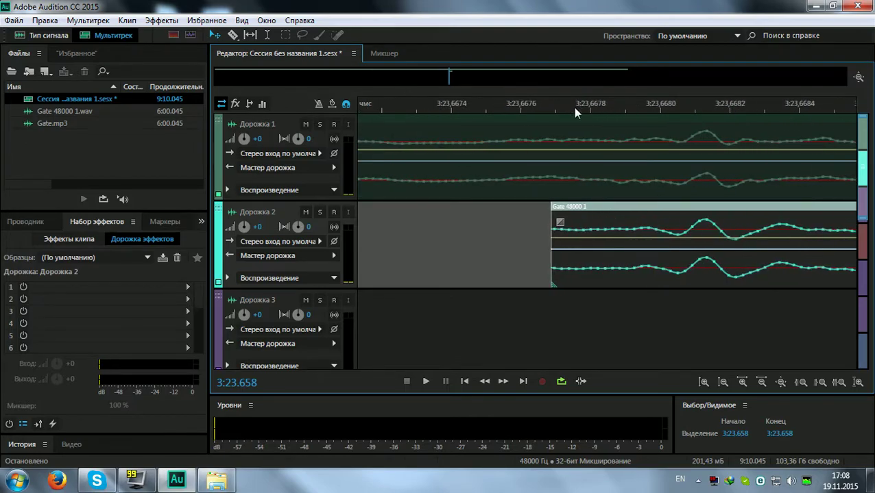
pyautogui.moveTo(551, 245); pyautogui.dragTo(681, 244)
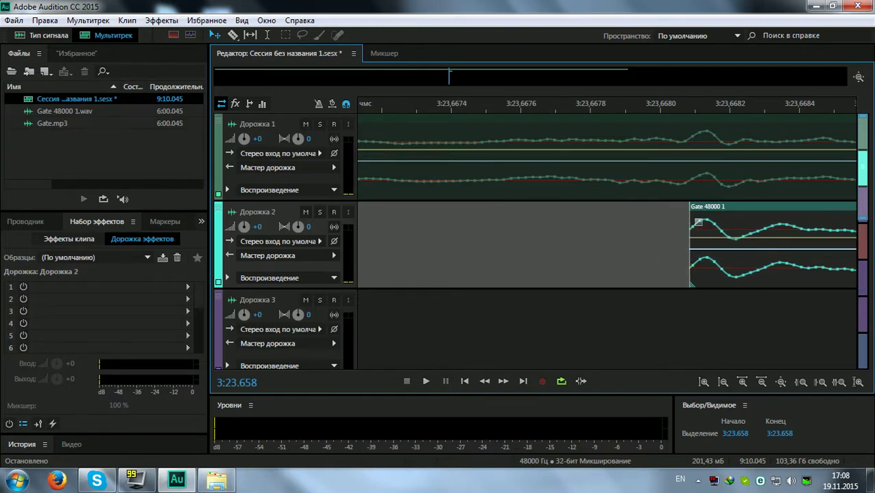
pyautogui.moveTo(699, 206); pyautogui.dragTo(685, 206)
# Play both tracks from 3:23.658 through the track 2 clip and stop before the clip's end
pyautogui.scroll(-15, 632, 109)
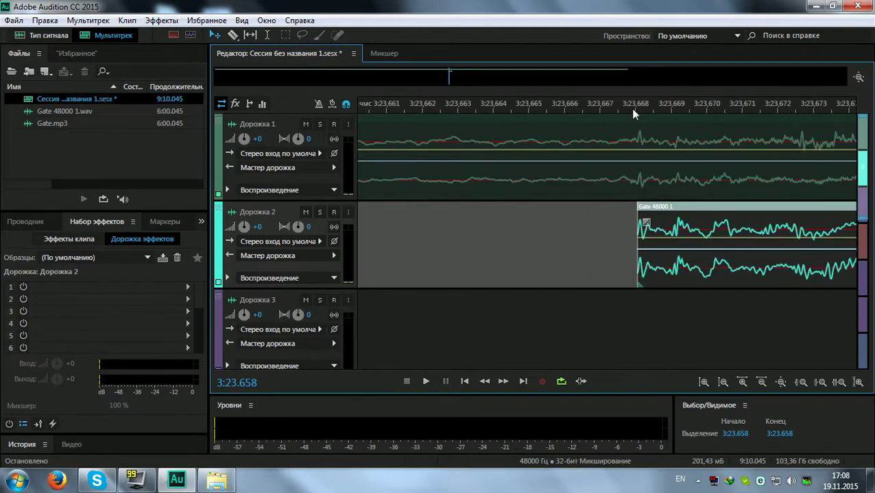
pyautogui.press('space')
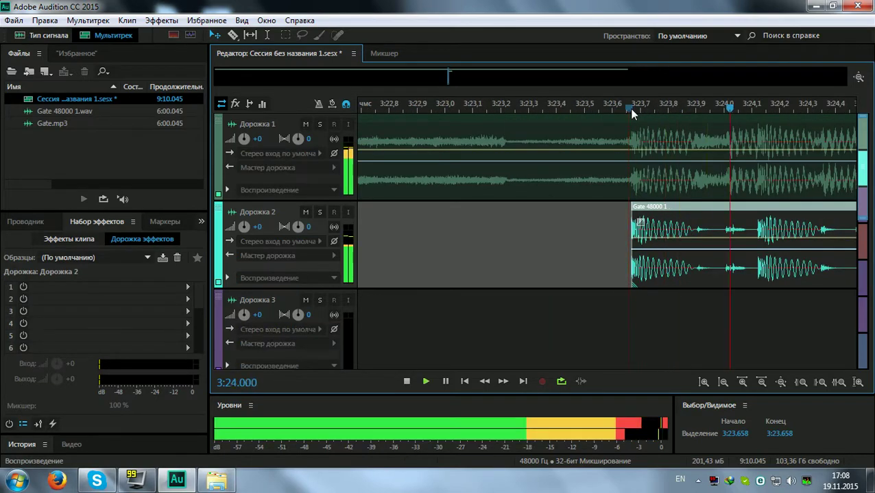
pyautogui.scroll(-10, 629, 108)
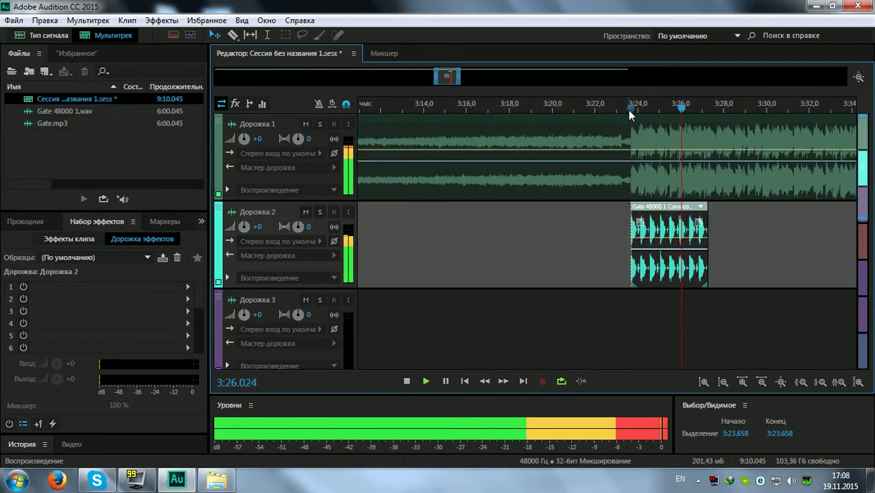
pyautogui.press('space')
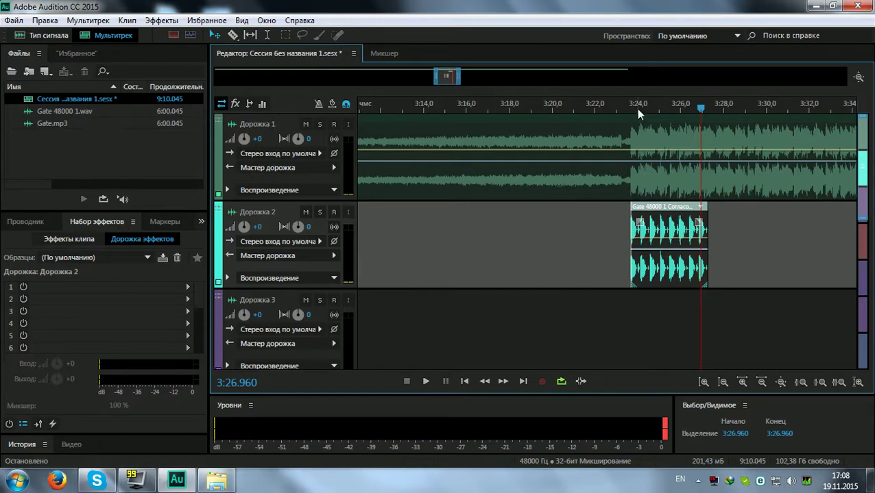
# Play track 1 soloed from 3:23.147, turn its solo off to compare with both tracks, and stop playback
pyautogui.click(320, 124)
pyautogui.press('space')
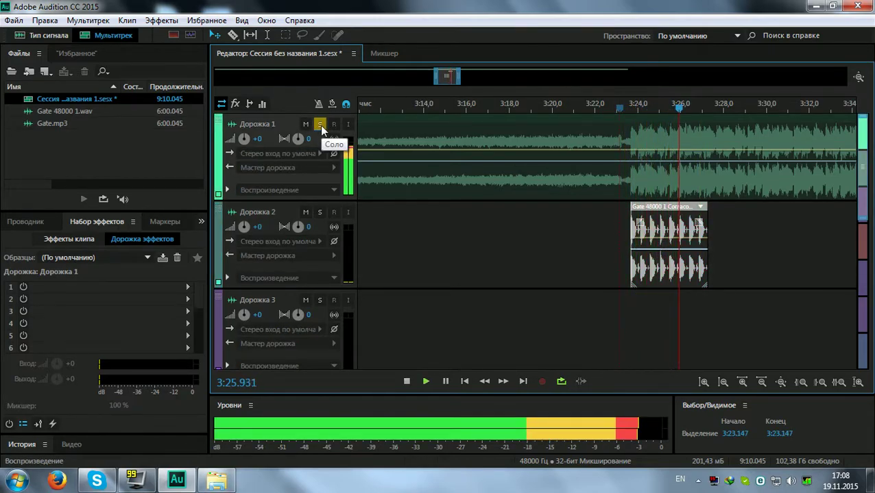
pyautogui.click(320, 125)
pyautogui.press('space')
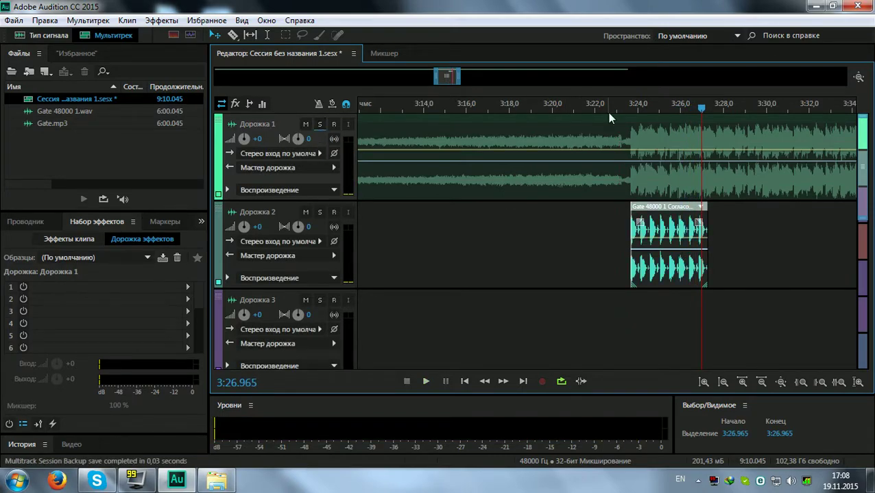
# Play track 2 soloed from about 3:23.237, then turn its solo off and stop playback
pyautogui.click(319, 212)
pyautogui.press('space')
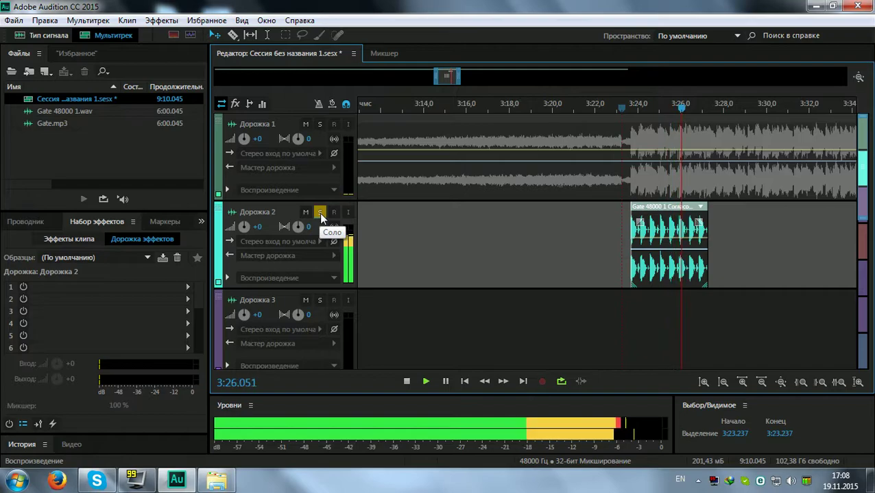
pyautogui.click(319, 213)
pyautogui.press('space')
pyautogui.click(291, 191)
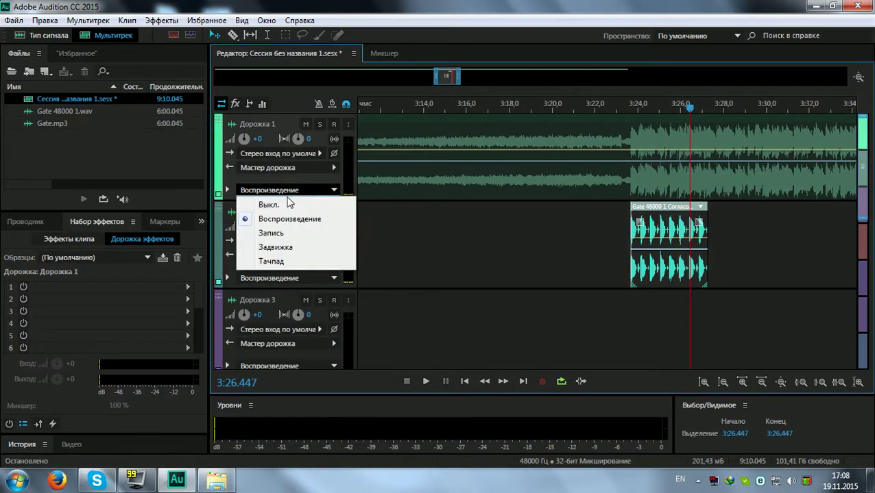
pyautogui.press('Escape')
# Add the Channel Mixer effect to track 2's first effect slot and close its settings
pyautogui.click(279, 214)
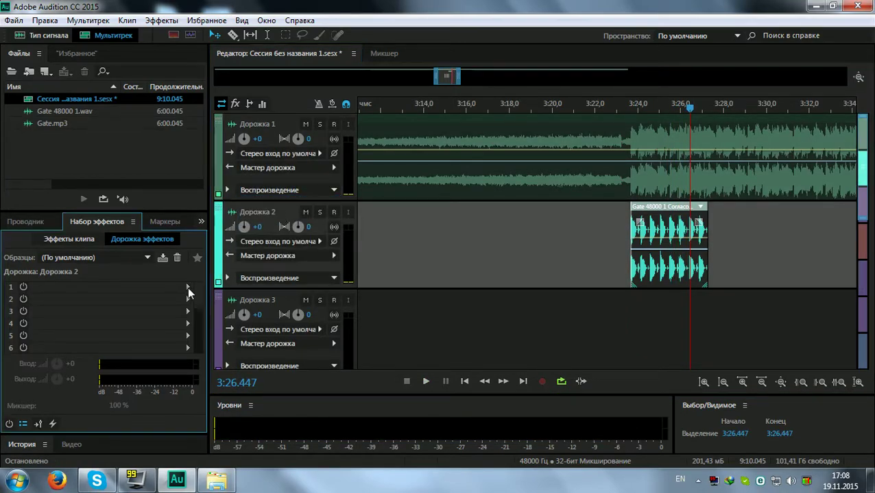
pyautogui.click(188, 287)
pyautogui.moveTo(282, 130)
pyautogui.click(416, 140)
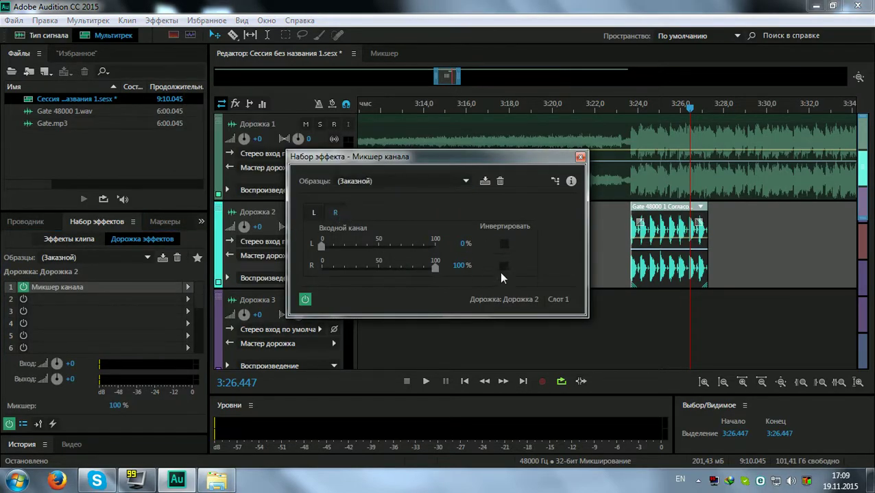
pyautogui.click(580, 158)
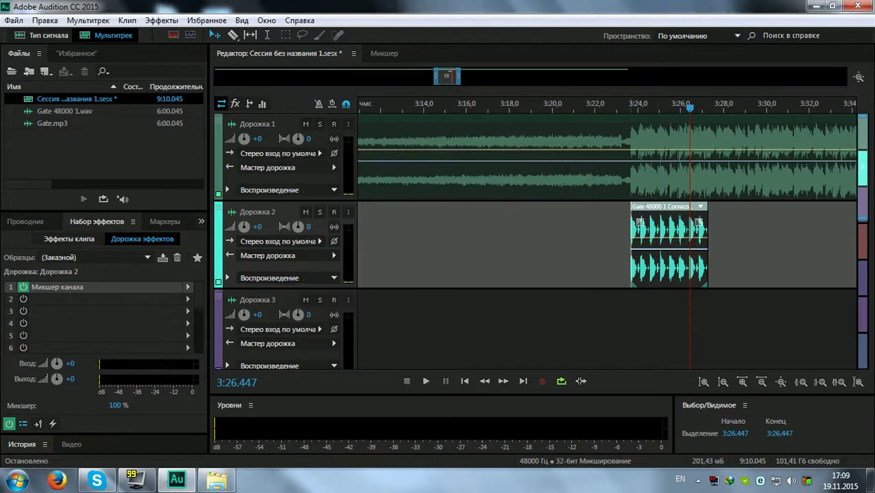
# Play both tracks across the drop with track 2's Channel Mixer active, replaying from about 3:22.8
pyautogui.press('space')
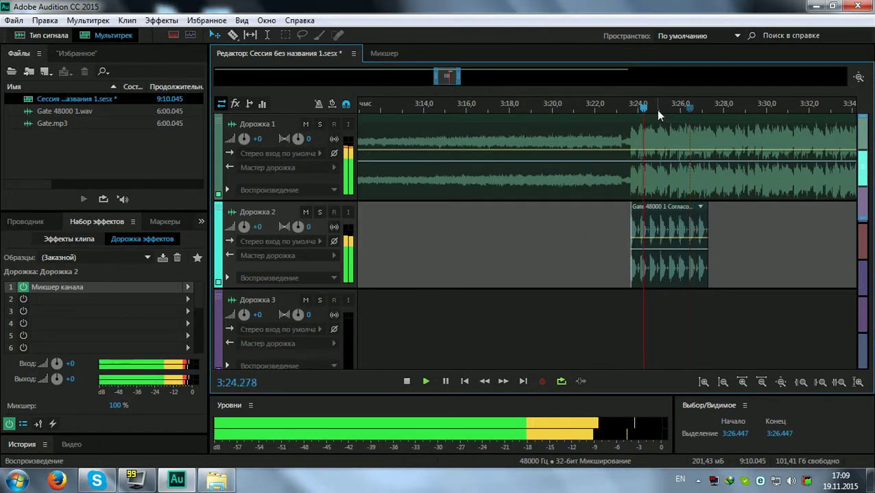
pyautogui.scroll(5, 677, 110)
pyautogui.scroll(-2, 677, 108)
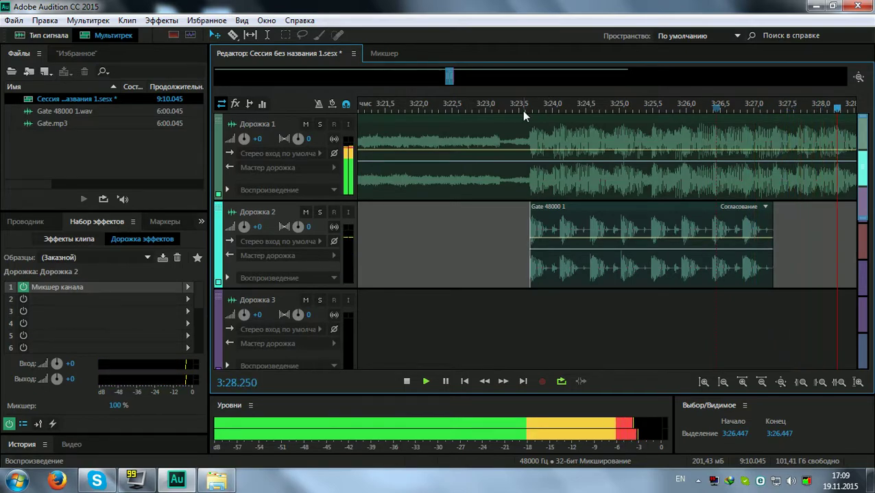
pyautogui.scroll(-7, 521, 110)
pyautogui.click(457, 109)
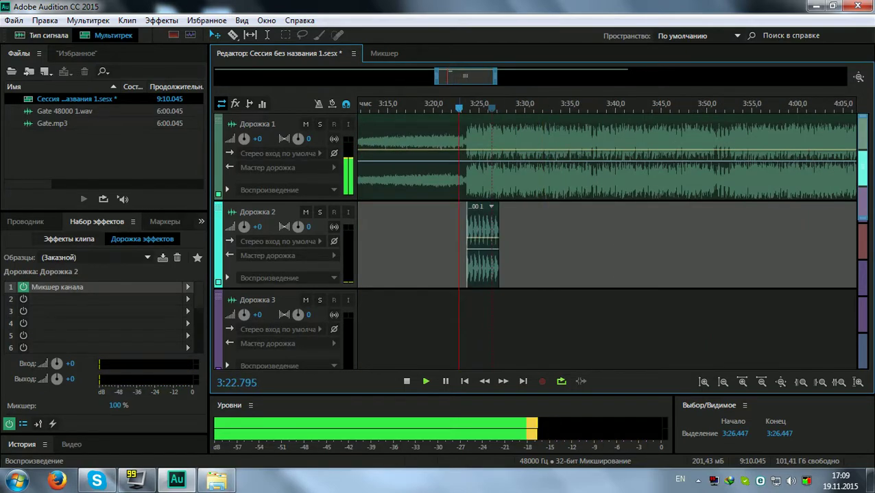
pyautogui.click(458, 137)
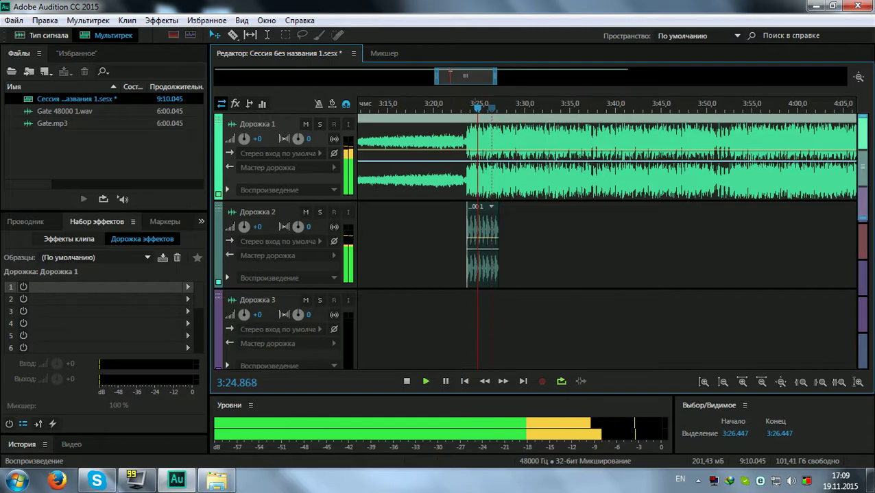
pyautogui.scroll(5, 481, 109)
pyautogui.click(420, 108)
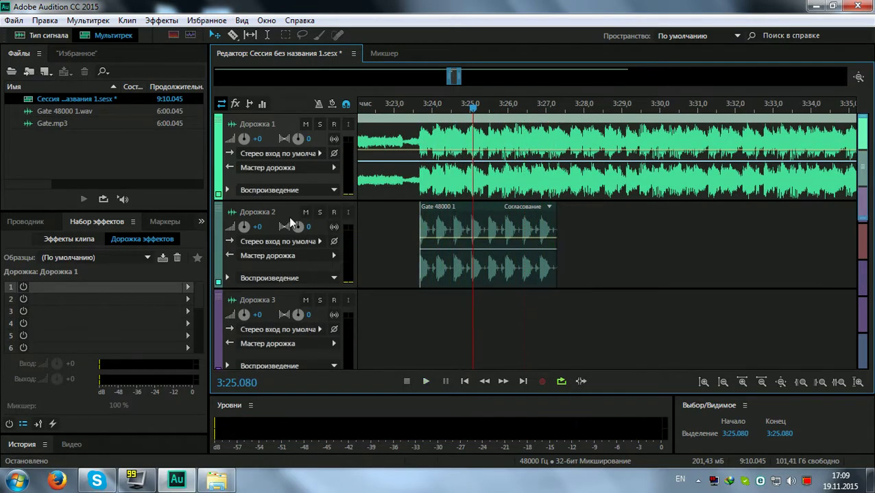
# Bypass track 2's Channel Mixer during playback, re-enable it to compare the sound from the drop, and stop playback
pyautogui.click(288, 218)
pyautogui.click(23, 293)
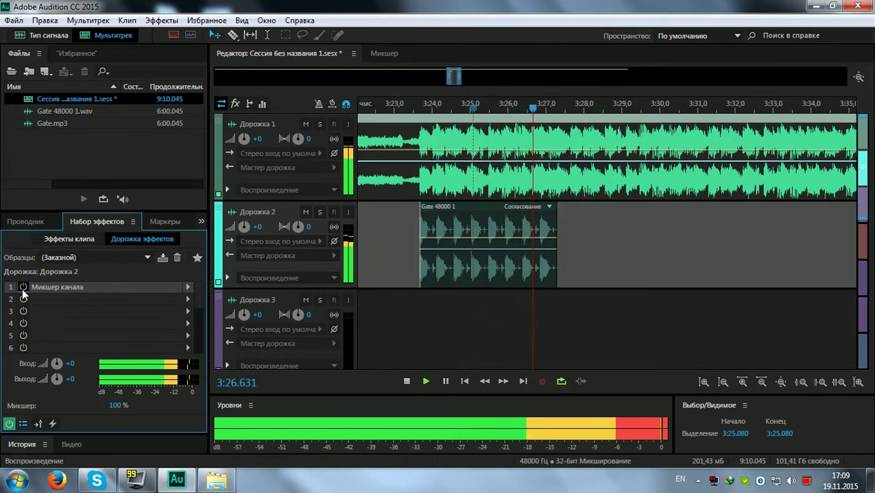
pyautogui.click(24, 289)
pyautogui.click(420, 109)
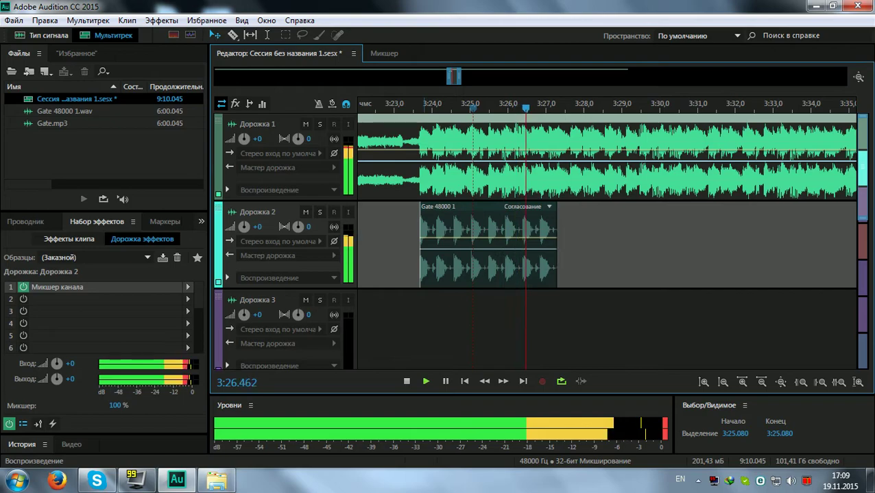
pyautogui.press('space')
# Try placing a pasted copy of the beat clip directly after the first on track 2, at about 3:27.304, and delete the copy
pyautogui.hotkey('ctrl', 'v')
pyautogui.moveTo(556, 206); pyautogui.dragTo(566, 206)
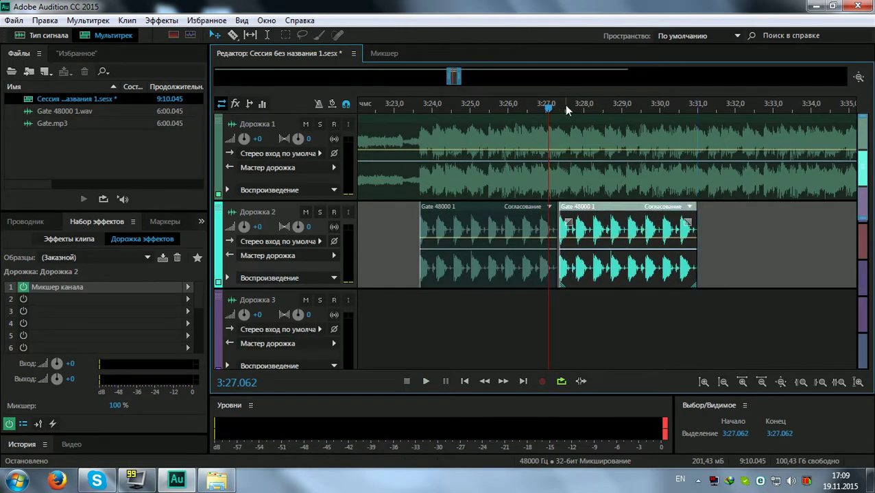
pyautogui.scroll(10, 565, 106)
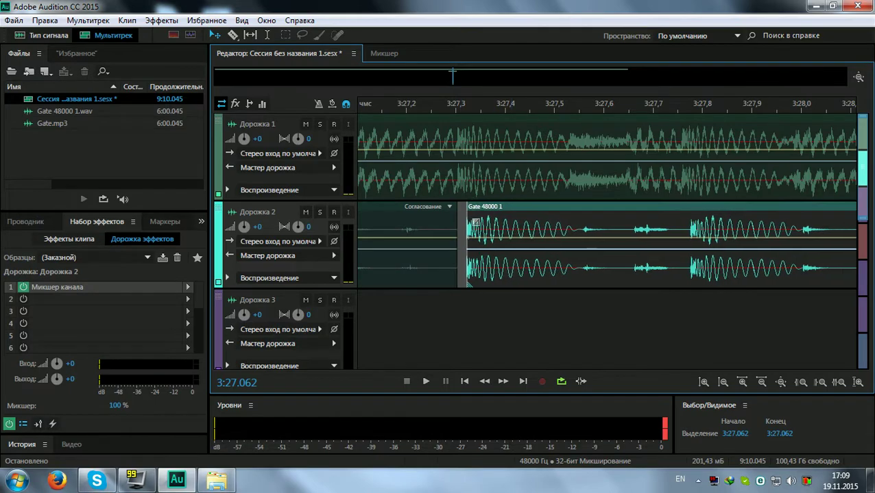
pyautogui.moveTo(507, 206); pyautogui.dragTo(498, 206)
pyautogui.press('space')
pyautogui.press('space')
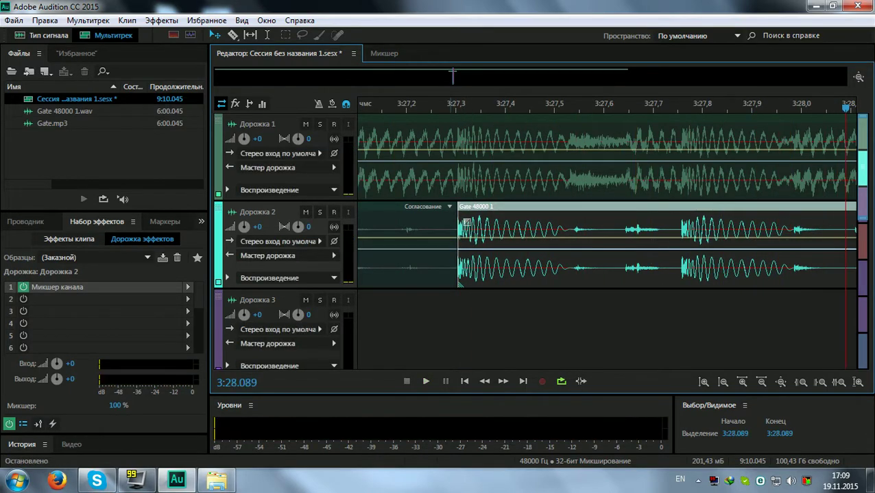
pyautogui.scroll(10, 462, 107)
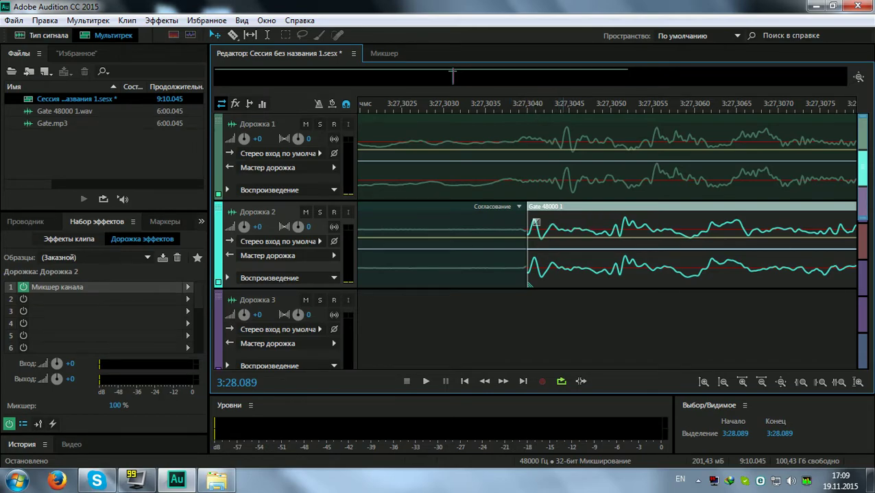
pyautogui.press('Delete')
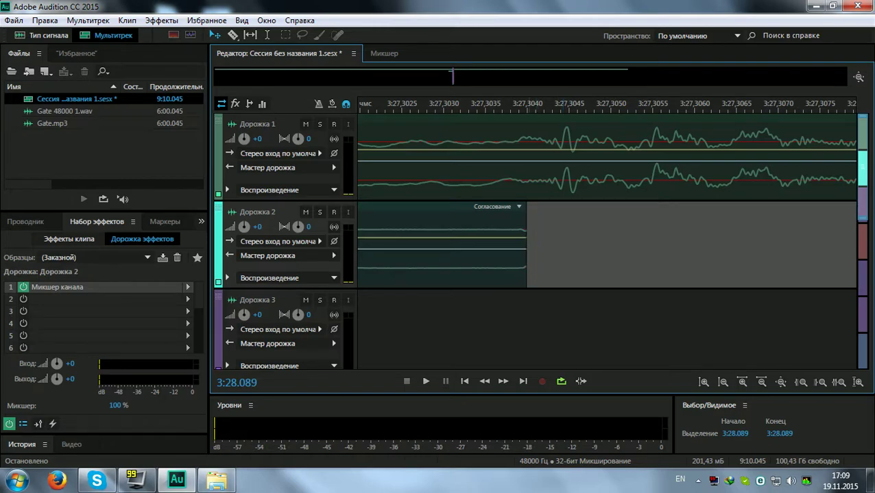
# Extend the track 2 clip's end to about 3:27.3046, past the first peak of the following kick
pyautogui.scroll(10, 528, 118)
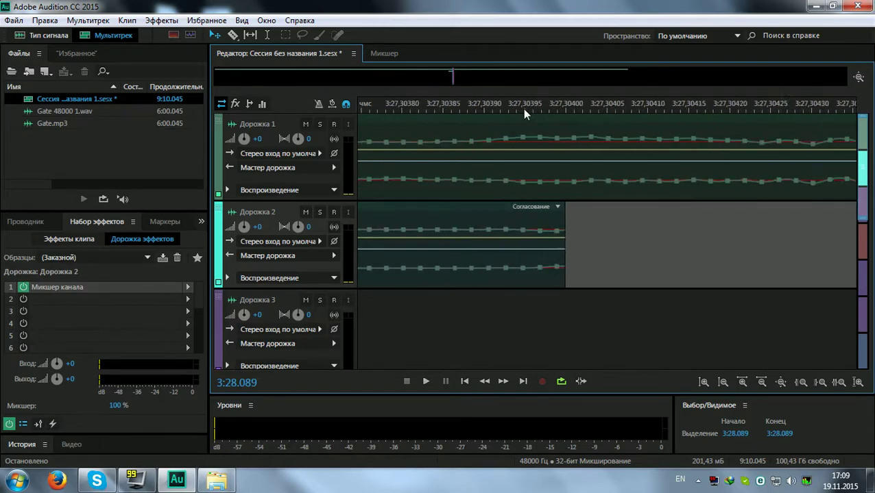
pyautogui.moveTo(553, 245)
pyautogui.mouseDown()
pyautogui.moveTo(605, 244)
pyautogui.moveTo(553, 245)
pyautogui.mouseUp()
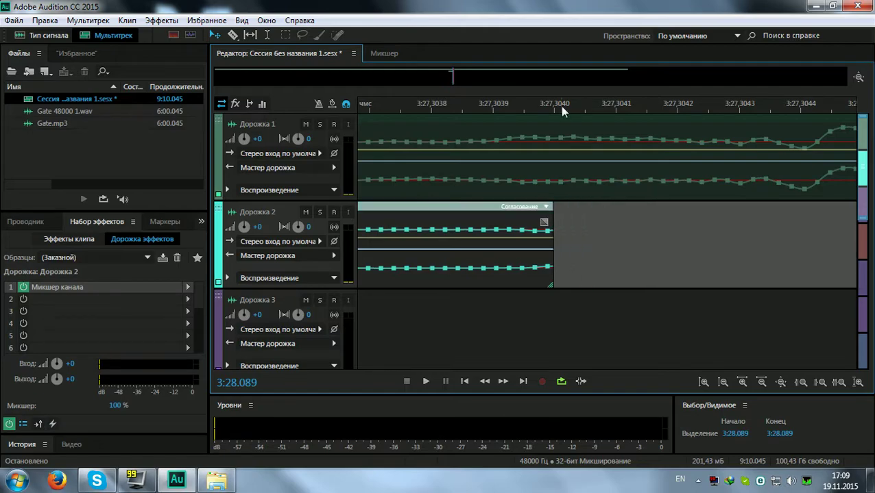
pyautogui.scroll(-5, 568, 106)
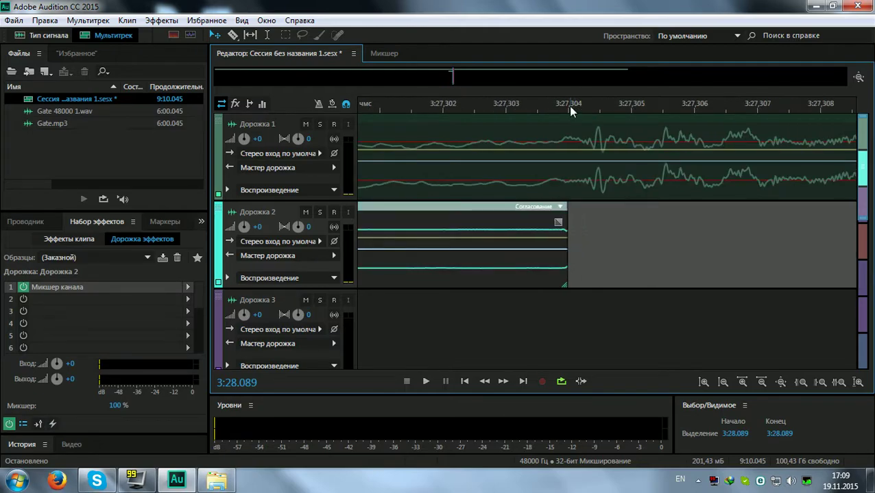
pyautogui.scroll(-2, 571, 106)
pyautogui.click(572, 106)
pyautogui.press('space')
pyautogui.press('space')
pyautogui.scroll(-5, 571, 105)
pyautogui.scroll(-17, 573, 107)
pyautogui.scroll(3, 551, 108)
pyautogui.click(532, 107)
pyautogui.scroll(15, 483, 109)
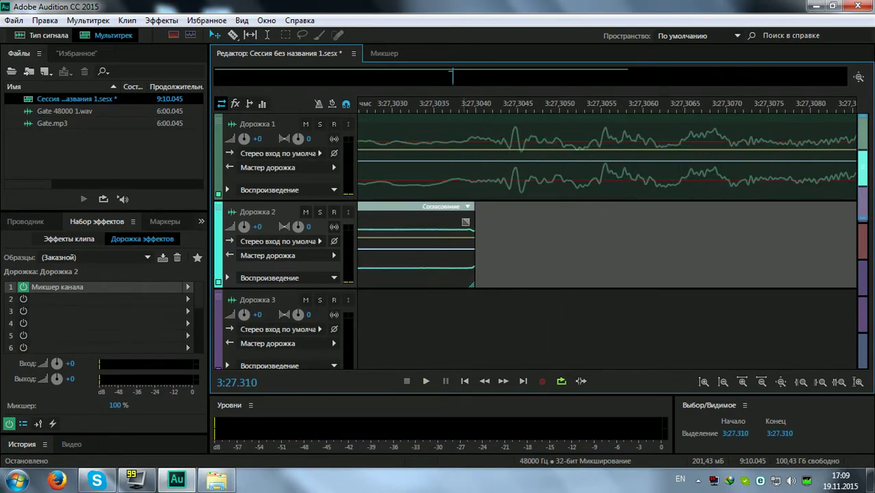
pyautogui.scroll(-1, 483, 206)
pyautogui.scroll(1, 603, 240)
pyautogui.moveTo(518, 222); pyautogui.dragTo(794, 246)
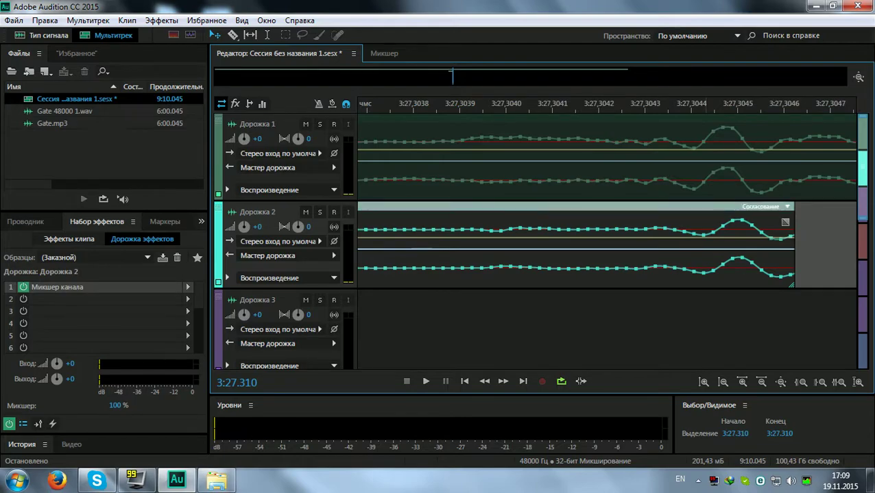
# Play both tracks through the extended track 2 clip and stop just before its end
pyautogui.press('space')
pyautogui.scroll(-5, 702, 106)
pyautogui.scroll(-6, 706, 107)
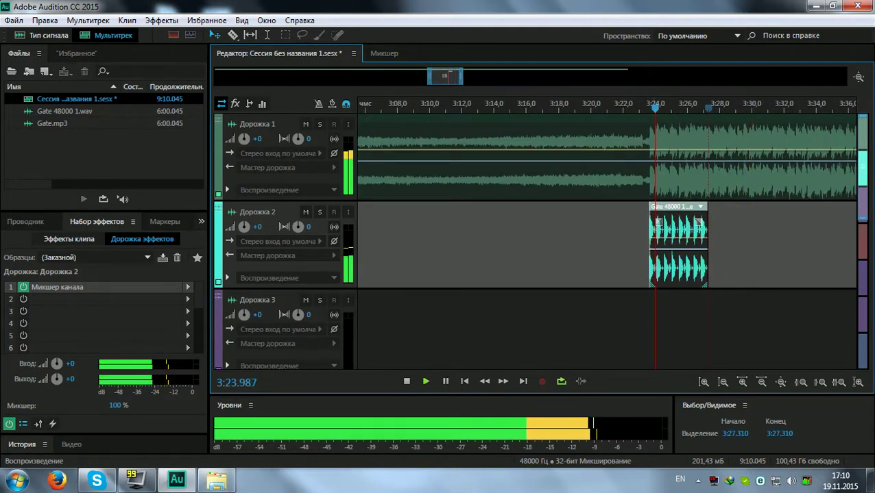
pyautogui.scroll(5, 696, 108)
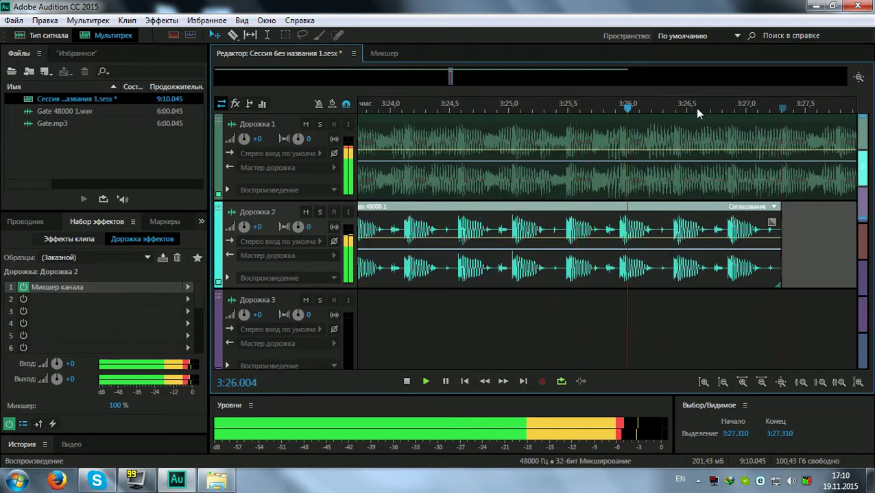
pyautogui.scroll(-3, 694, 108)
pyautogui.press('space')
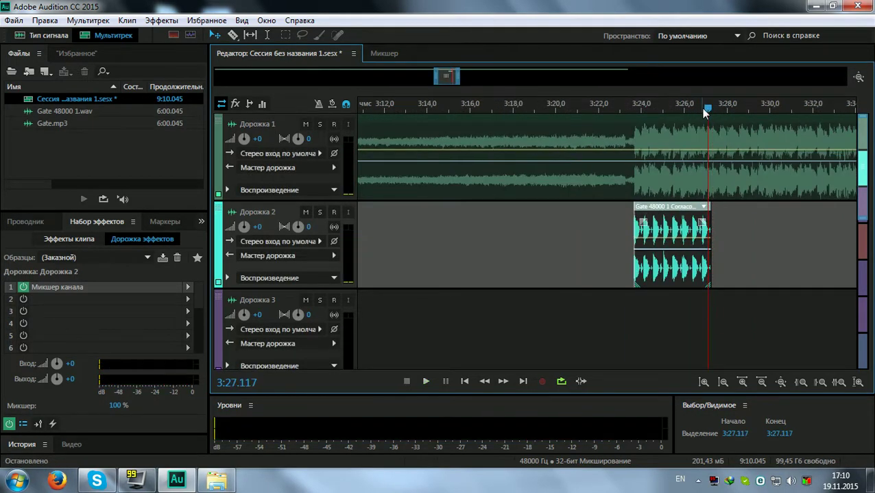
# Trim the track 2 clip's end back to about 3:27.3045, at the peak of the following kick's onset
pyautogui.click(638, 109)
pyautogui.press('space')
pyautogui.scroll(4, 726, 107)
pyautogui.scroll(12, 634, 109)
pyautogui.press('space')
pyautogui.scroll(5, 668, 108)
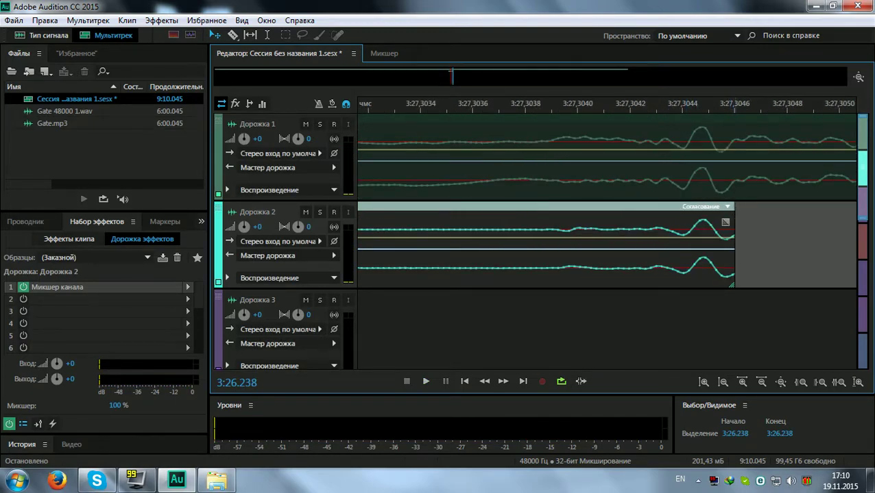
pyautogui.moveTo(733, 260); pyautogui.dragTo(712, 261)
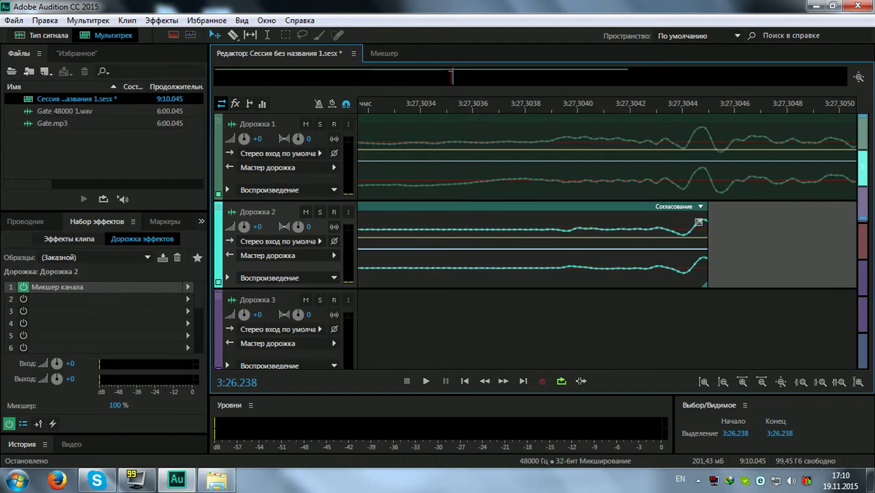
# Trim the track 2 clip's start to about 3:23.6681, at the first peak of its opening kick
pyautogui.scroll(-15, 736, 107)
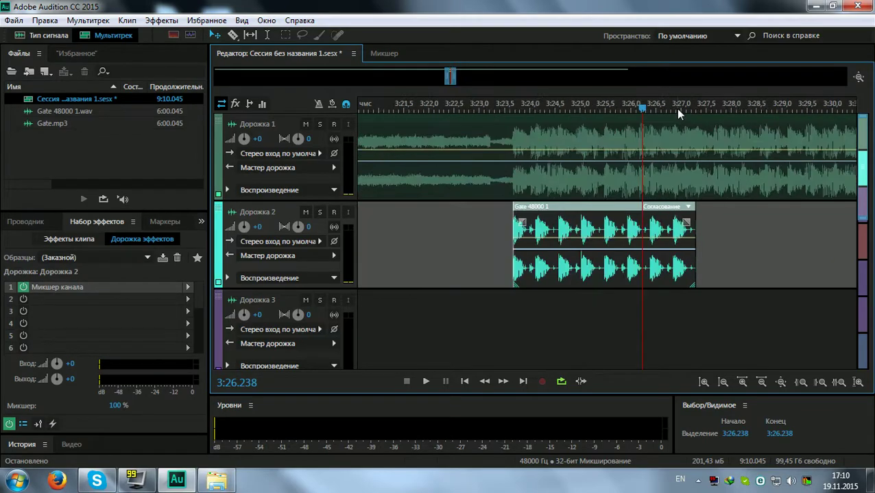
pyautogui.click(509, 109)
pyautogui.scroll(8, 514, 109)
pyautogui.scroll(5, 387, 110)
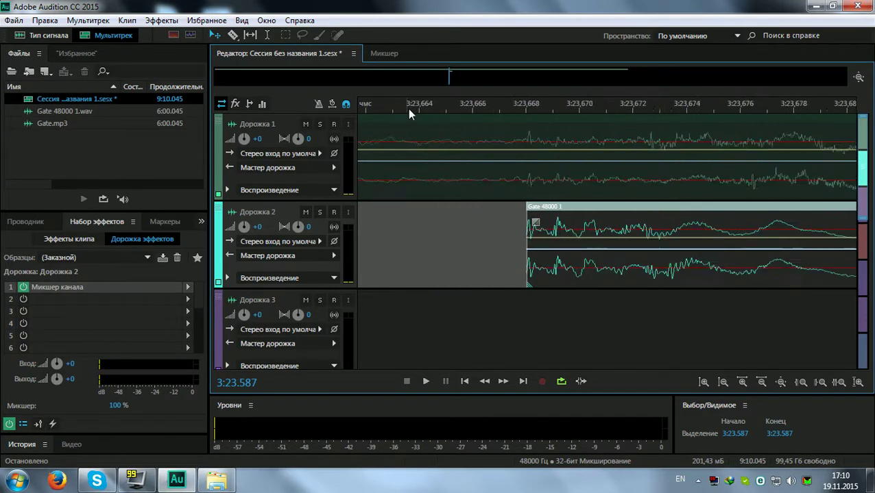
pyautogui.scroll(6, 521, 109)
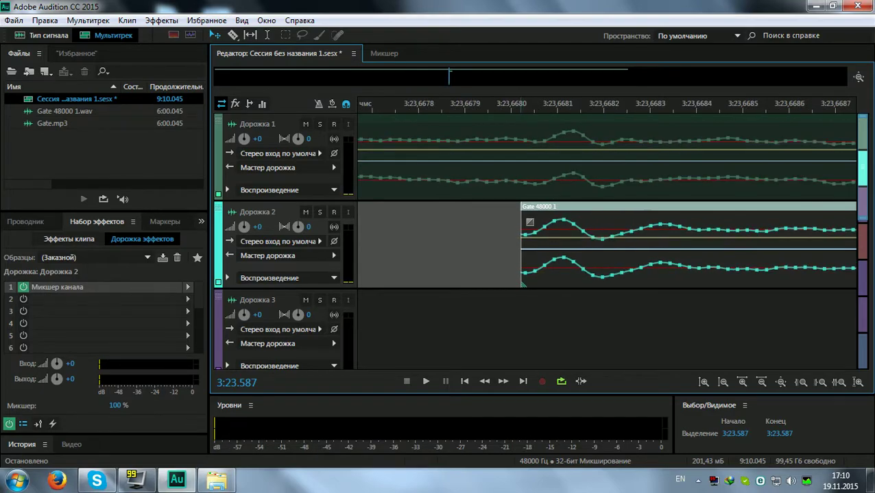
pyautogui.moveTo(521, 247); pyautogui.dragTo(560, 247)
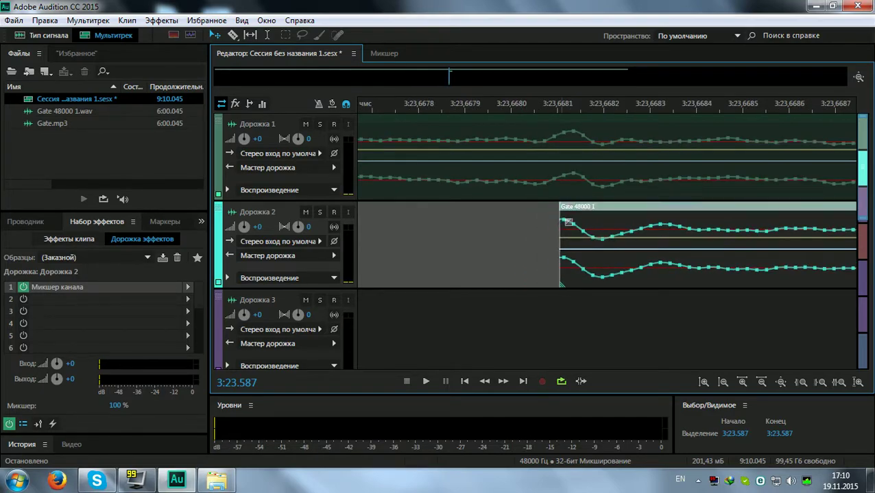
# Paste a copy of the trimmed clip on track 2 directly after the first one and play across their joint
pyautogui.scroll(-15, 596, 103)
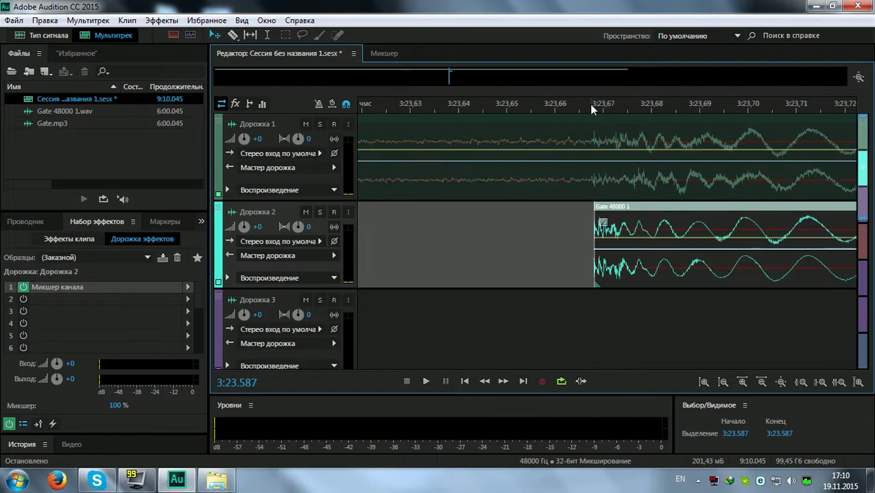
pyautogui.hotkey('ctrl', 'v')
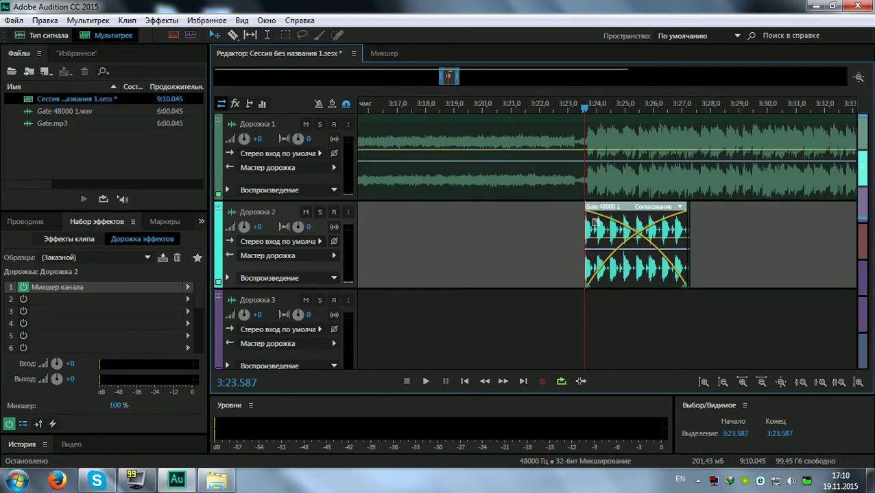
pyautogui.moveTo(635, 247); pyautogui.dragTo(743, 233)
pyautogui.press('space')
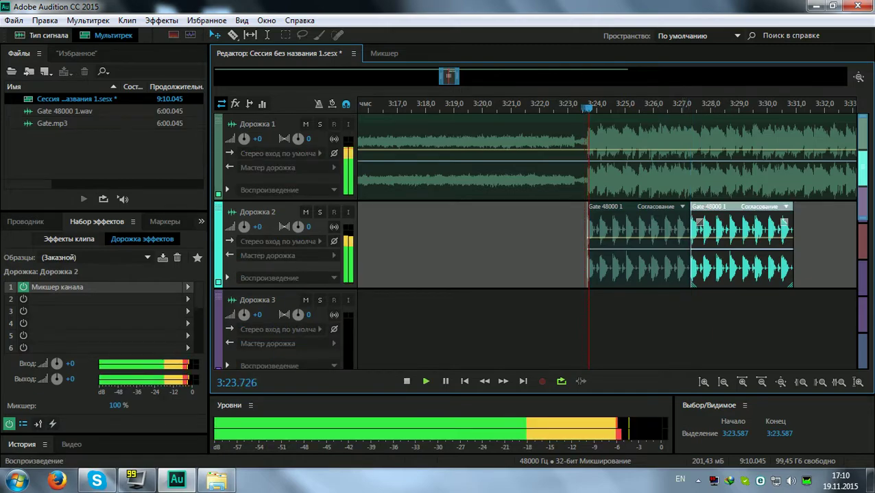
pyautogui.click(672, 112)
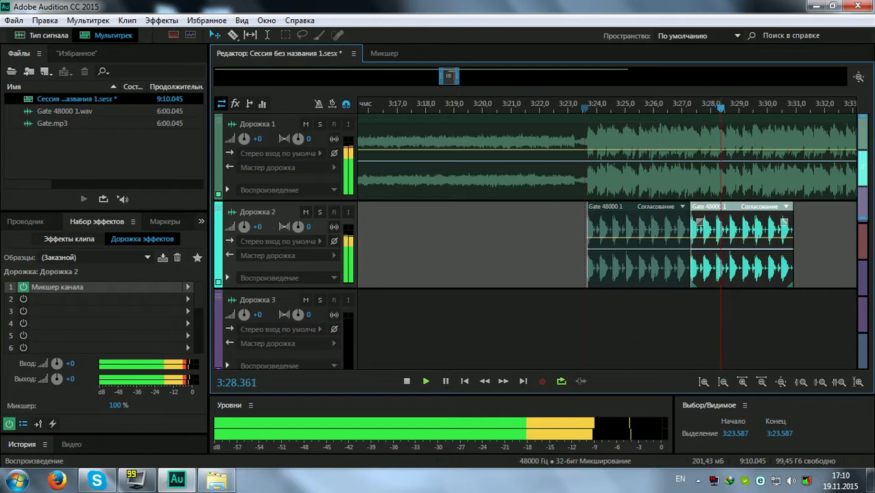
# Paste a third and fourth copy of the loop end to end on track 2, from about 3:30.9, and play across the new joint
pyautogui.scroll(3, 723, 111)
pyautogui.scroll(3, 572, 109)
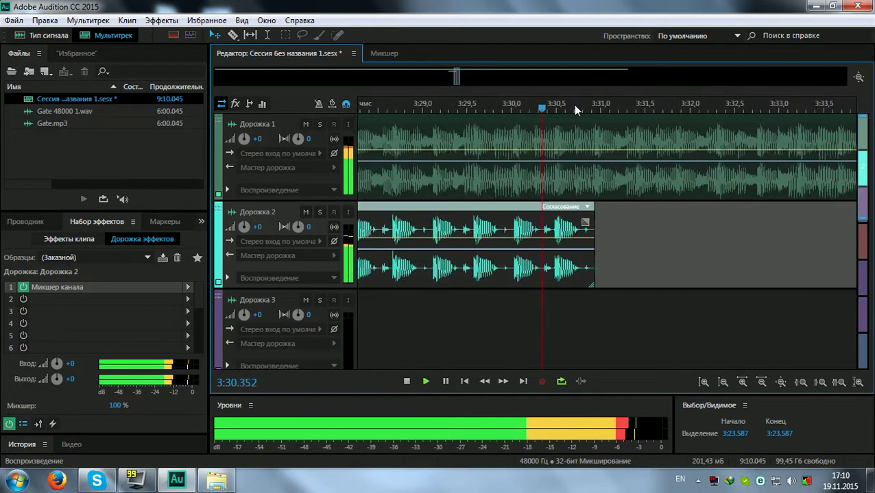
pyautogui.scroll(-6, 572, 105)
pyautogui.press('space')
pyautogui.moveTo(627, 206); pyautogui.dragTo(707, 215)
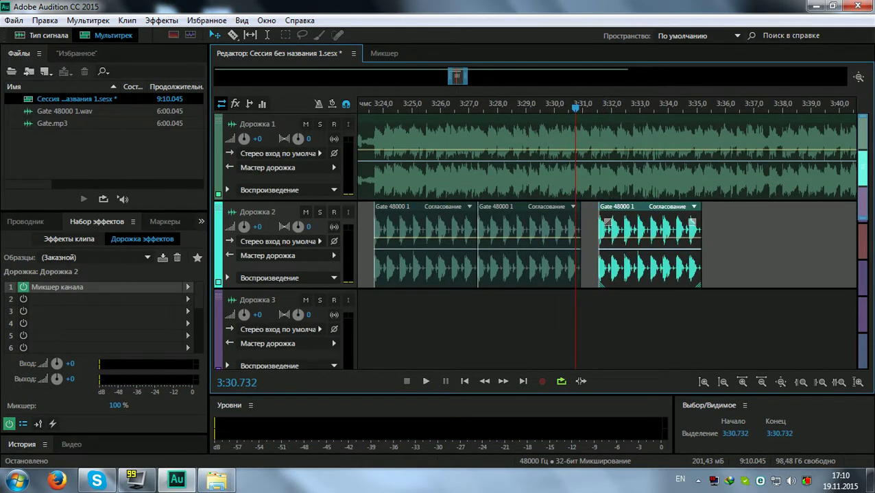
pyautogui.press('space')
pyautogui.press('space')
pyautogui.press('space')
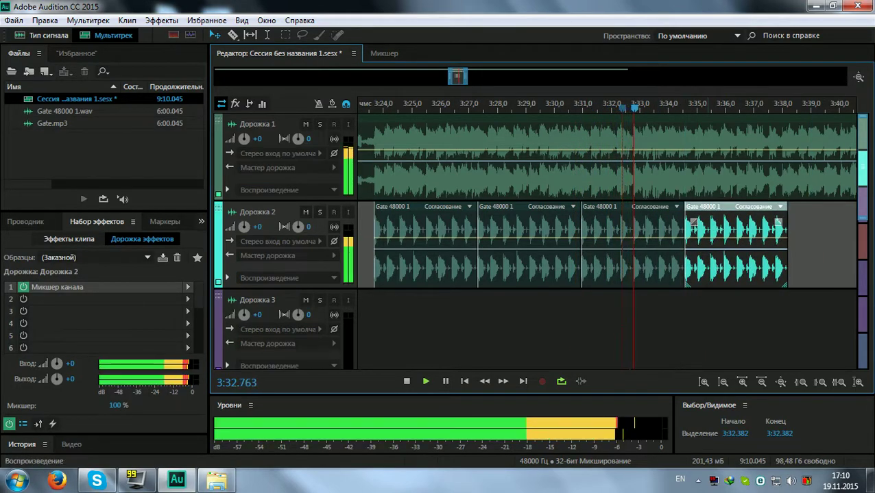
# Paste a fifth loop copy on track 2 directly after the fourth, at about 3:38.2, and play toward their joint
pyautogui.scroll(-4, 575, 109)
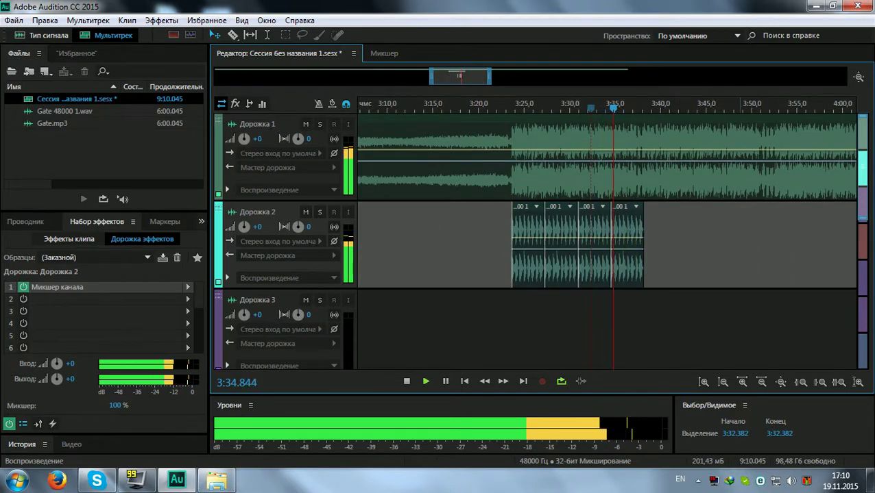
pyautogui.hotkey('ctrl', 'v')
pyautogui.press('space')
pyautogui.moveTo(633, 215); pyautogui.dragTo(660, 214)
pyautogui.press('space')
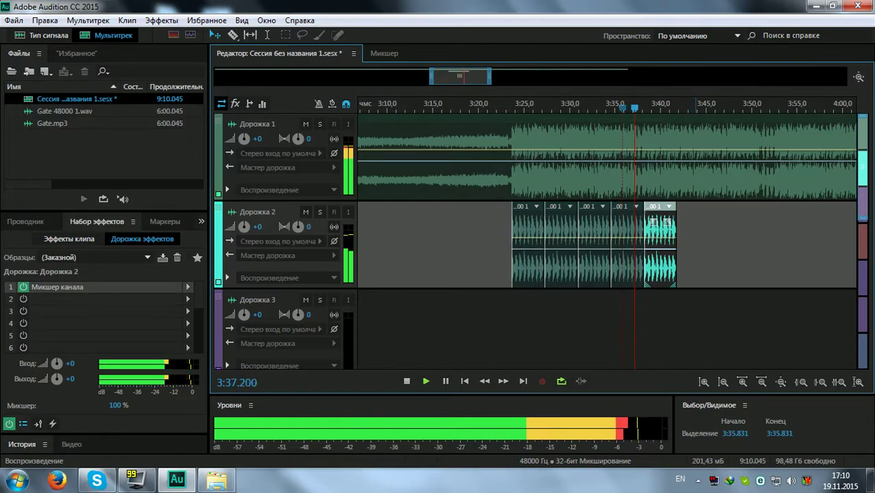
pyautogui.scroll(4, 636, 111)
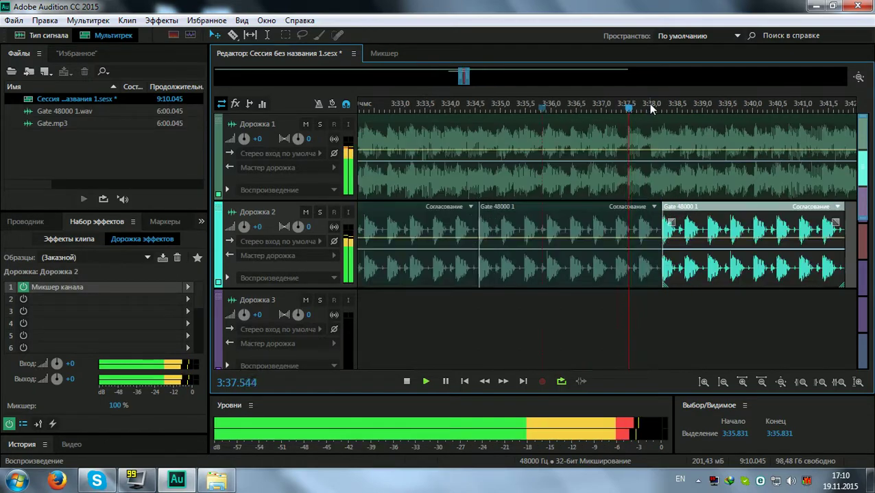
pyautogui.press('space')
pyautogui.scroll(2, 636, 111)
pyautogui.press('space')
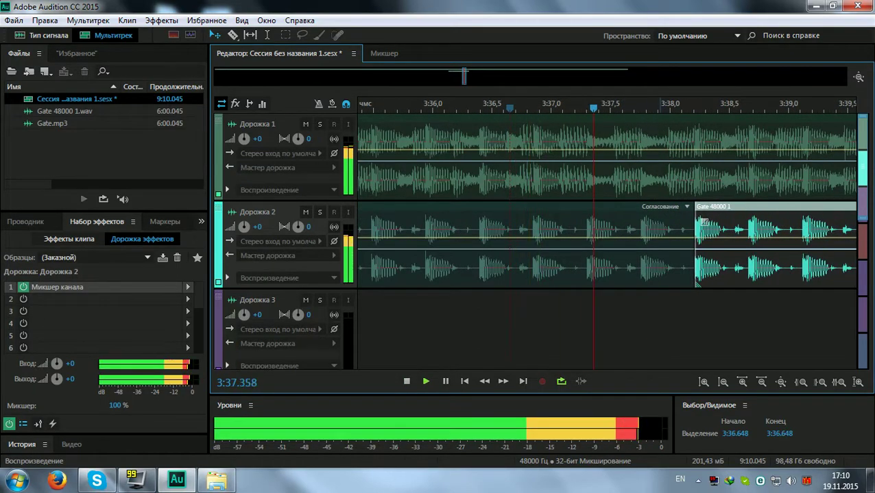
# Trim the fourth loop clip's end back to about 3:37.25, leaving a gap before the fifth clip, and play through it
pyautogui.press('space')
pyautogui.moveTo(772, 233); pyautogui.dragTo(581, 247)
pyautogui.hotkey('ctrl', 'z')
pyautogui.click(675, 233)
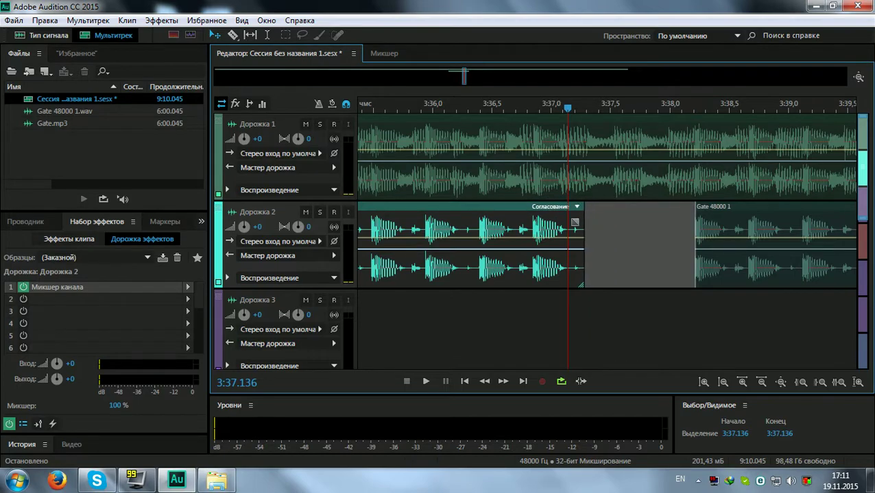
pyautogui.press('space')
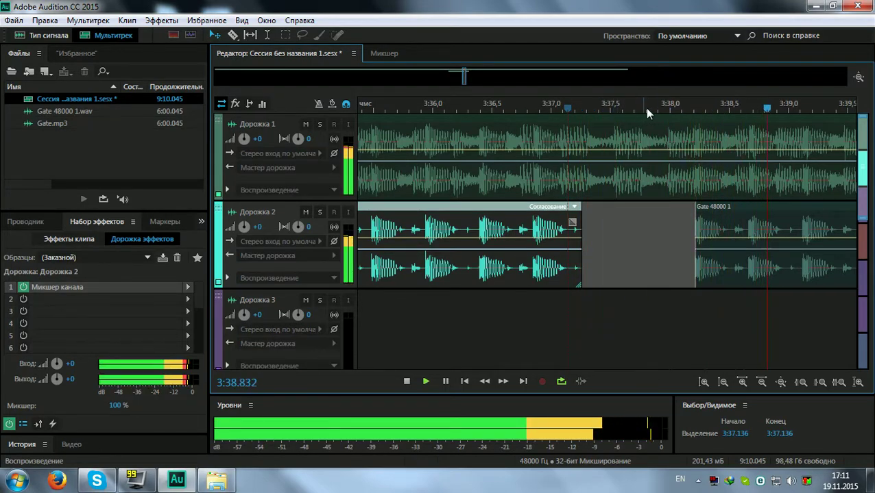
# Paste a sixth loop copy on track 2 directly after the fifth, at about 3:41.85, and play from just past their joint
pyautogui.scroll(-5, 649, 105)
pyautogui.scroll(3, 648, 105)
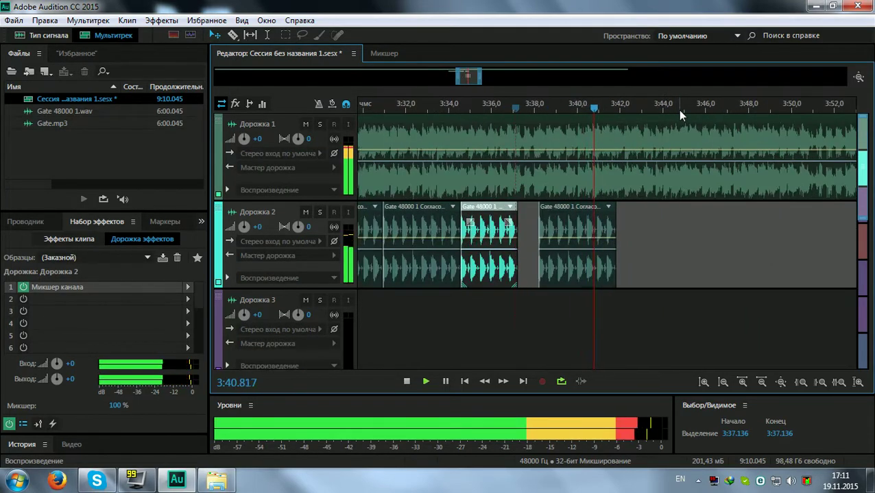
pyautogui.press('space')
pyautogui.hotkey('ctrl', 'v')
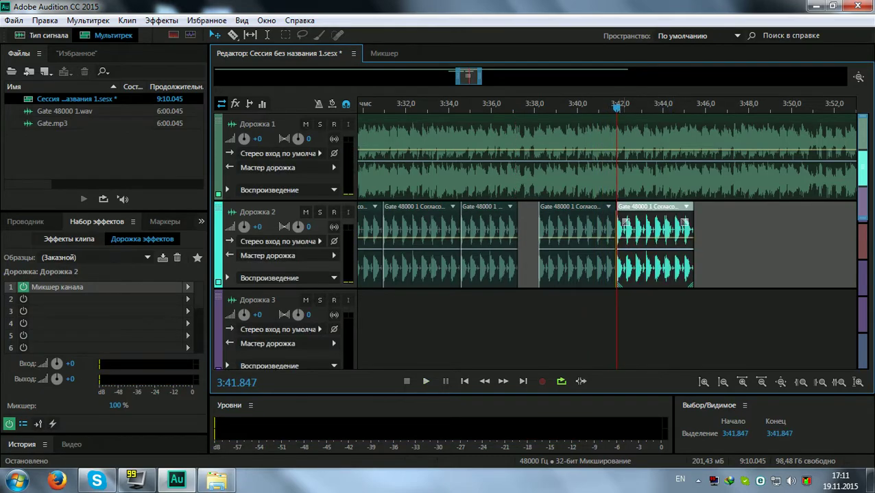
pyautogui.press('space')
pyautogui.press('space')
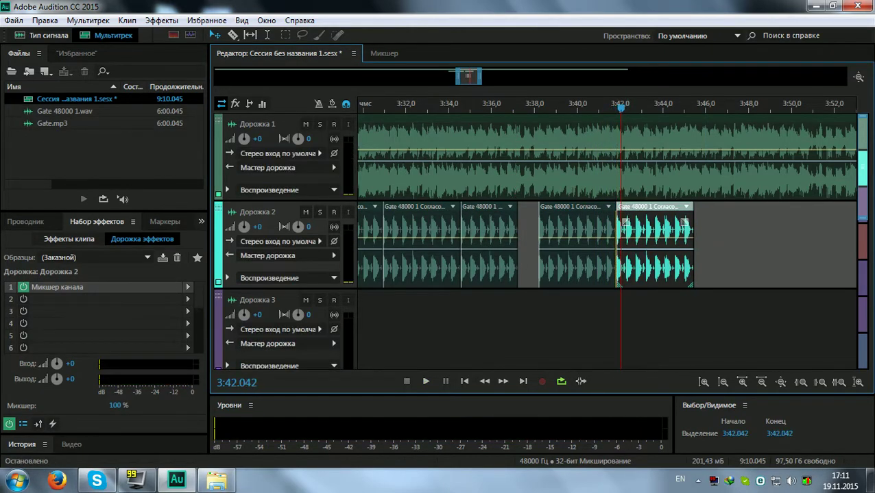
pyautogui.scroll(10, 624, 105)
pyautogui.moveTo(518, 221); pyautogui.dragTo(518, 221)
pyautogui.press('space')
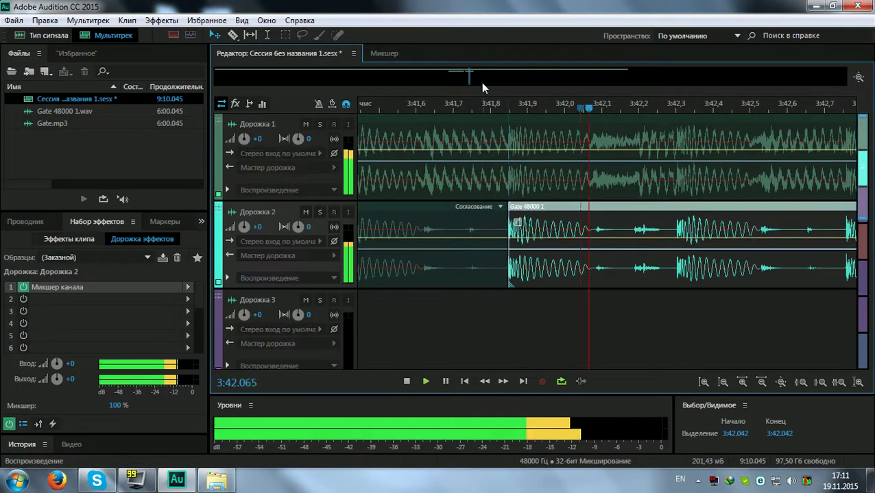
# Paste a seventh loop copy on track 2, align it directly after the sixth at about 3:45.5, and play toward their joint
pyautogui.scroll(-5, 535, 114)
pyautogui.scroll(-8, 537, 113)
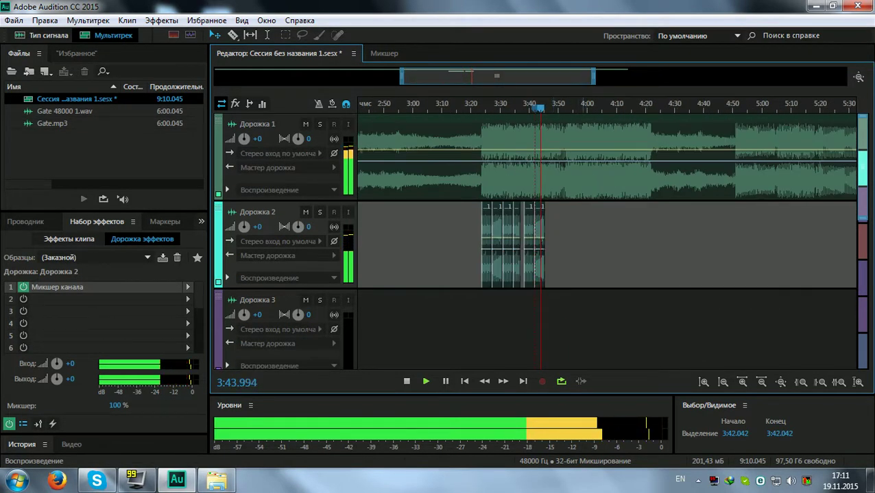
pyautogui.press('space')
pyautogui.scroll(2, 545, 106)
pyautogui.scroll(8, 545, 109)
pyautogui.moveTo(546, 222); pyautogui.dragTo(692, 221)
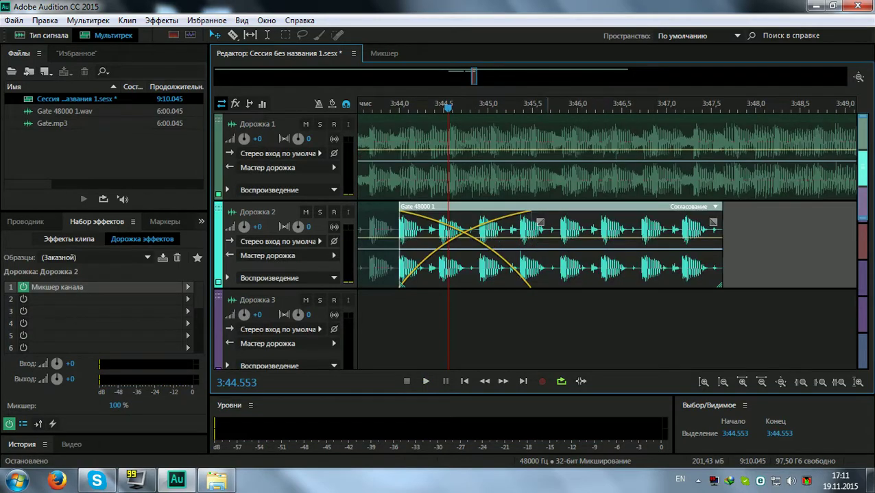
pyautogui.hotkey('ctrl', 'z')
pyautogui.press('space')
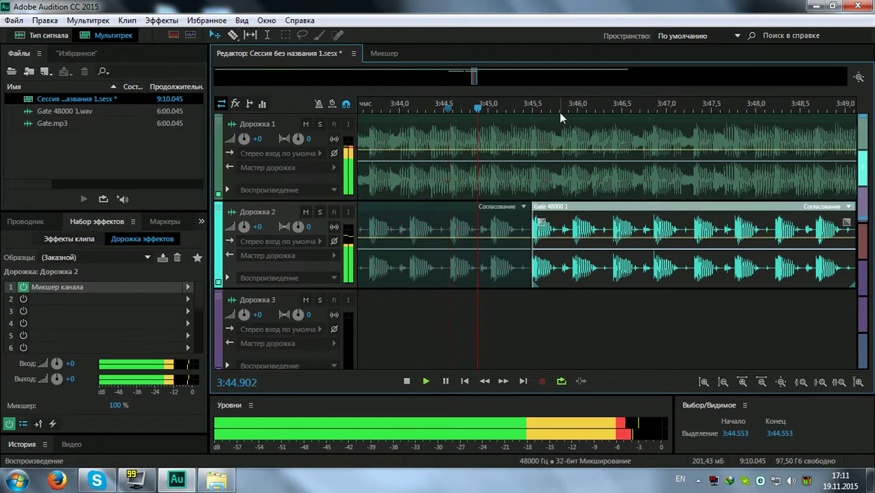
# Try moving the seventh loop clip later to about 3:46.5, leaving a gap after the sixth, and play that passage
pyautogui.hotkey('ctrl', 'z')
pyautogui.scroll(-2, 528, 106)
pyautogui.scroll(3, 523, 107)
pyautogui.press('space')
pyautogui.press('space')
pyautogui.press('space')
pyautogui.moveTo(624, 221); pyautogui.dragTo(781, 221)
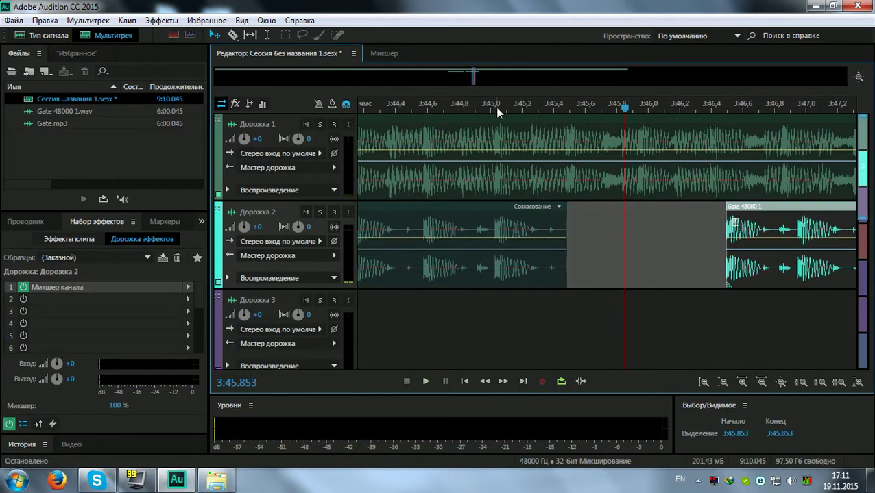
pyautogui.click(496, 108)
pyautogui.press('space')
pyautogui.press('space')
pyautogui.press('space')
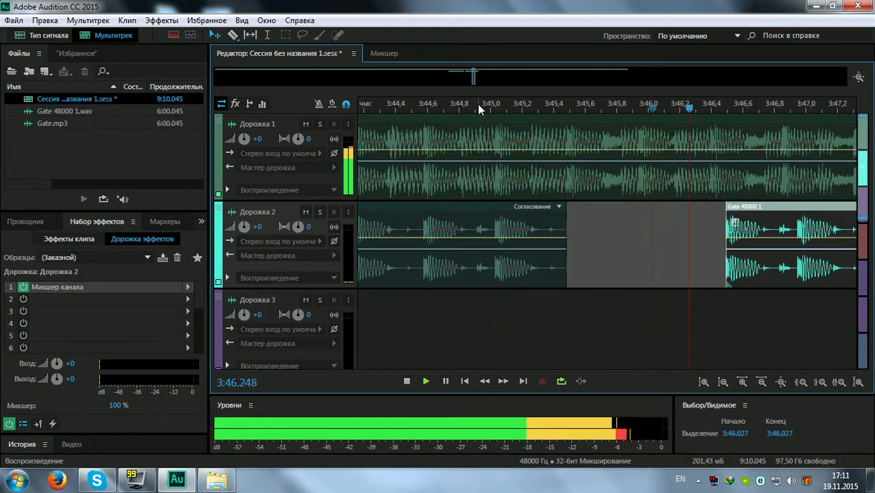
pyautogui.click(478, 104)
pyautogui.press('space')
# Move the seventh loop clip back against the end of the sixth, at about 3:45.5, and play the passage
pyautogui.hotkey('ctrl', 'z')
pyautogui.scroll(2, 569, 106)
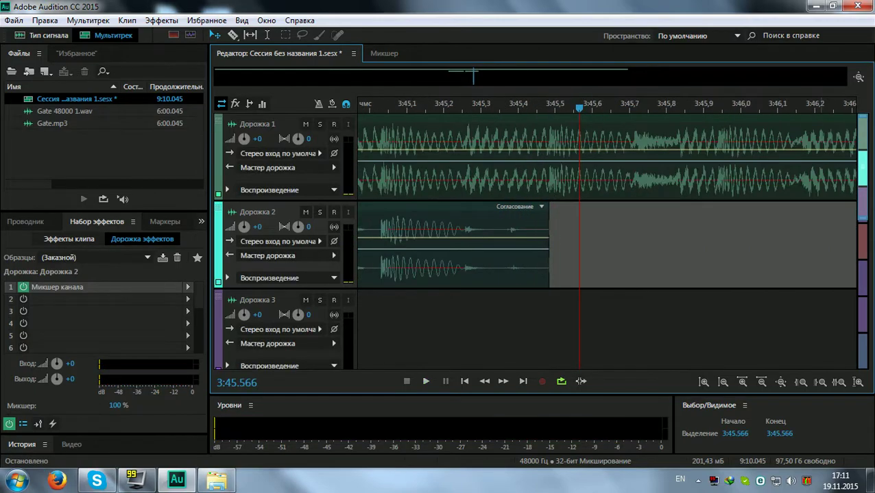
pyautogui.hotkey('ctrl', 'shift', 'z')
pyautogui.scroll(-2, 625, 110)
pyautogui.moveTo(758, 221); pyautogui.dragTo(598, 222)
pyautogui.press('space')
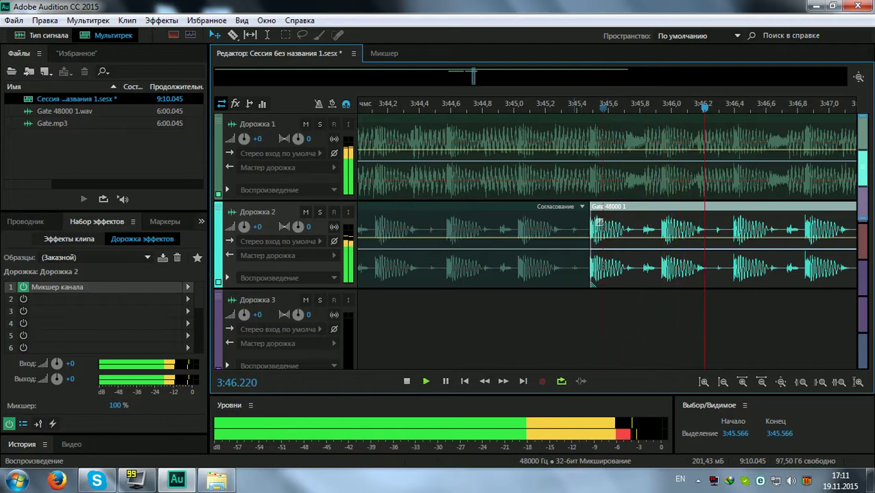
# Paste an eighth loop copy on track 2 directly after the seventh, at about 3:49.1, and play through it
pyautogui.scroll(-5, 566, 108)
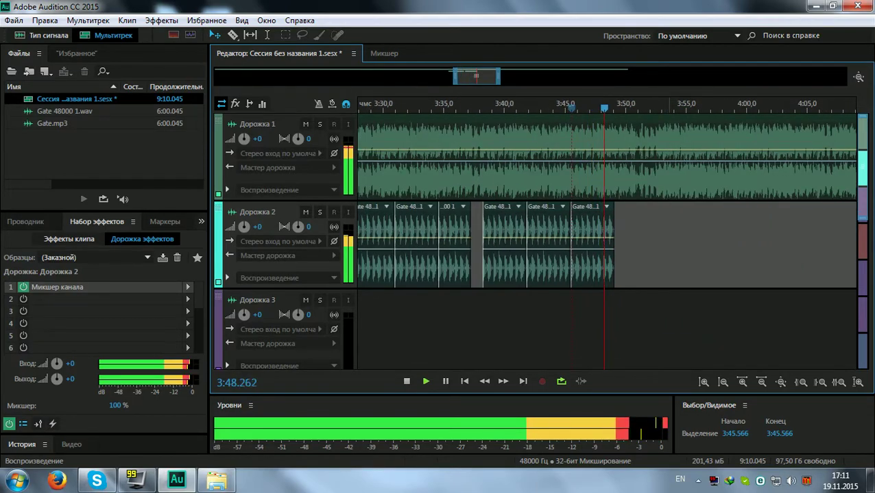
pyautogui.hotkey('ctrl', 'v')
pyautogui.press('space')
pyautogui.moveTo(653, 216)
pyautogui.mouseDown()
pyautogui.moveTo(665, 216)
pyautogui.moveTo(654, 216)
pyautogui.mouseUp()
pyautogui.press('space')
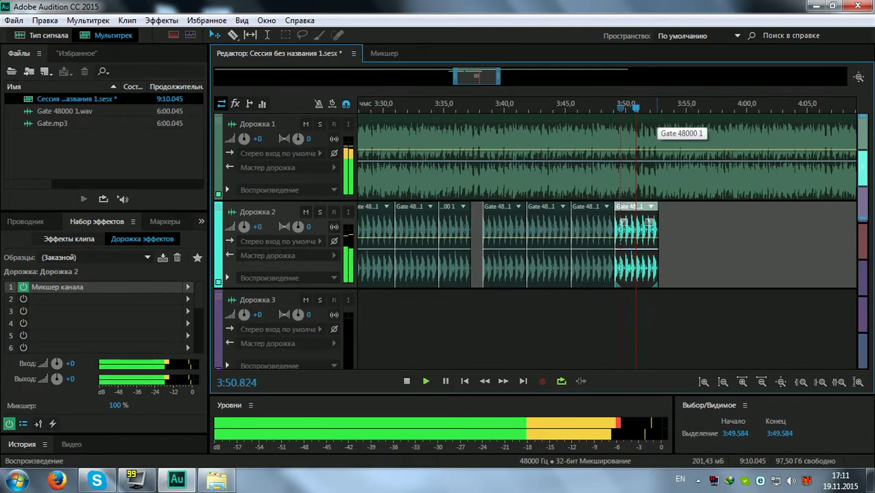
# Locate the end of the fourth kick in the eighth loop clip and trim the clip's end back to about 3:50.9
pyautogui.click(635, 107)
pyautogui.scroll(4, 650, 106)
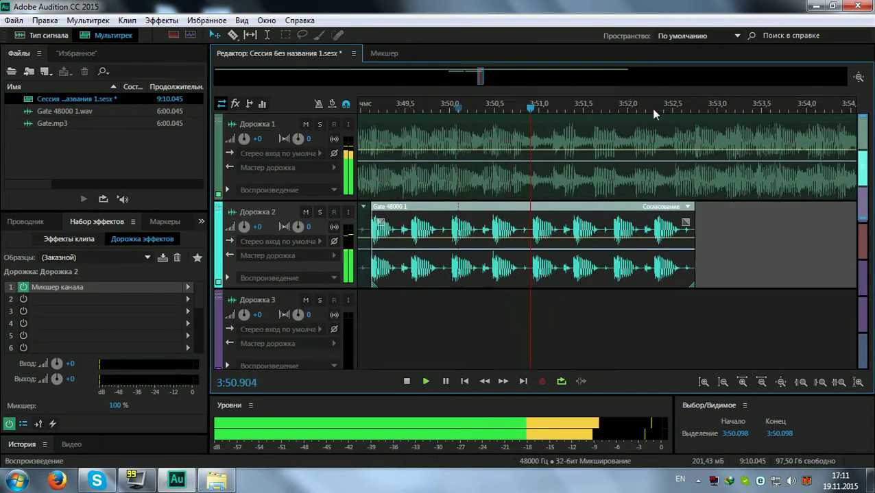
pyautogui.press('space')
pyautogui.press('space')
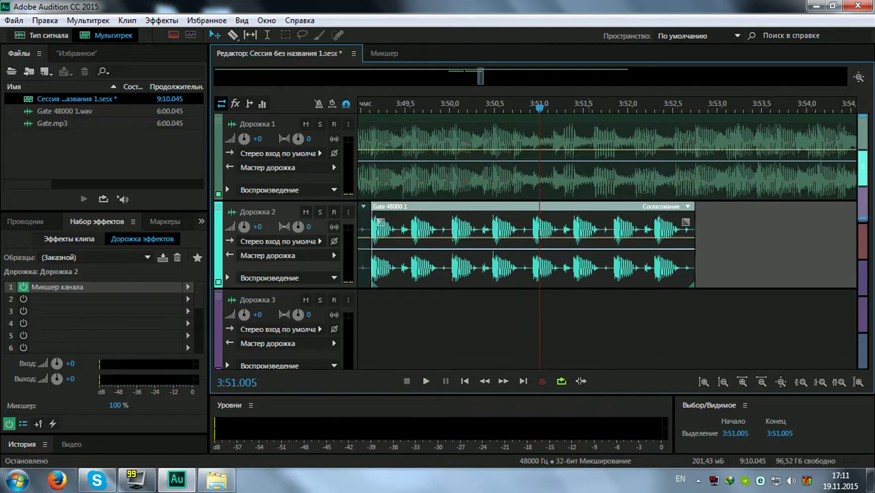
pyautogui.moveTo(693, 244); pyautogui.dragTo(527, 244)
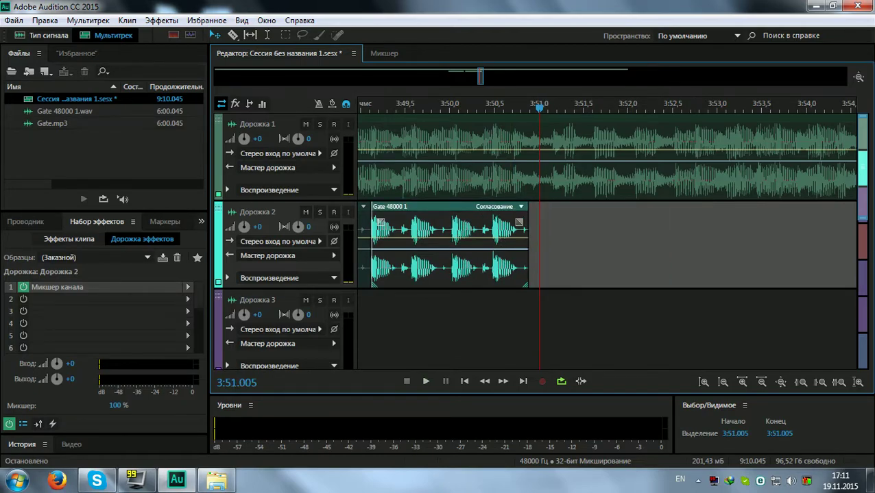
# Play track 1 past the last loop clip, set the playhead at 3:52.744, and trim the track 1 clip's end there
pyautogui.press('space')
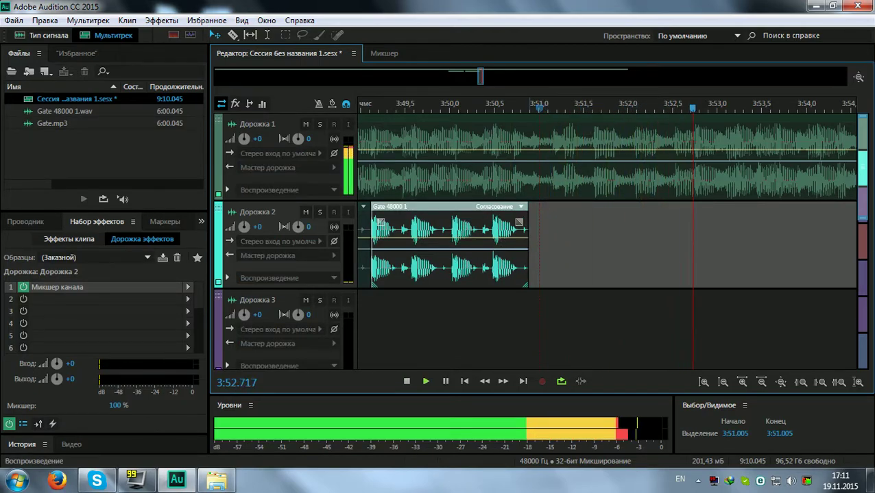
pyautogui.click(676, 108)
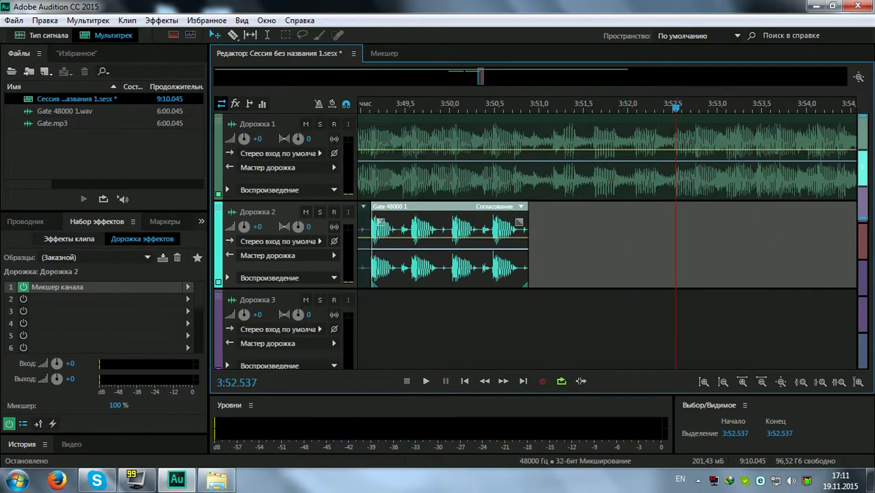
pyautogui.click(585, 108)
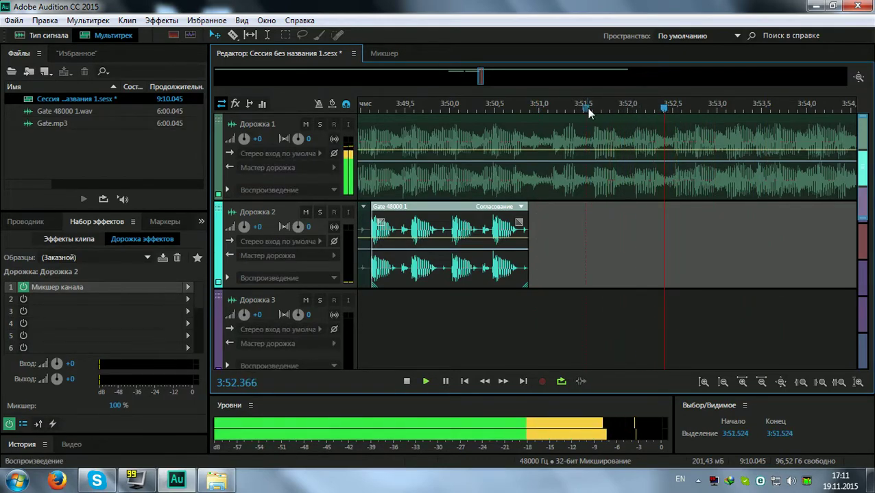
pyautogui.press('space')
pyautogui.press('=')
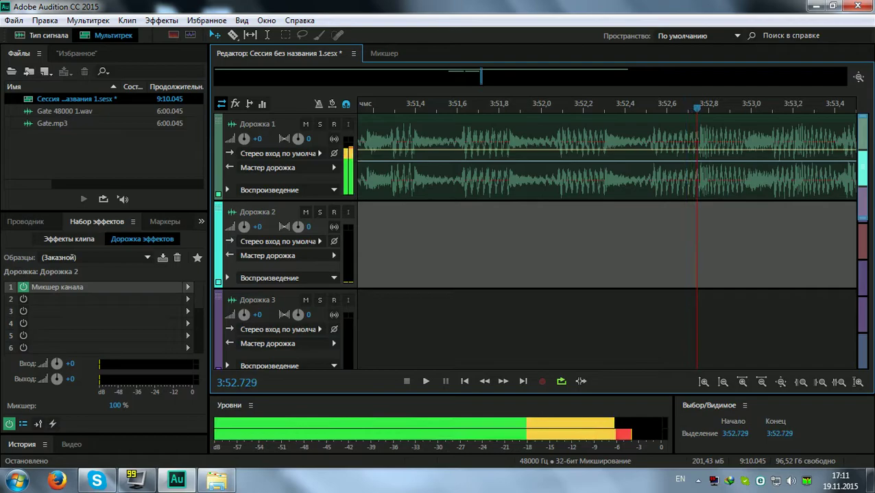
pyautogui.press('\\')
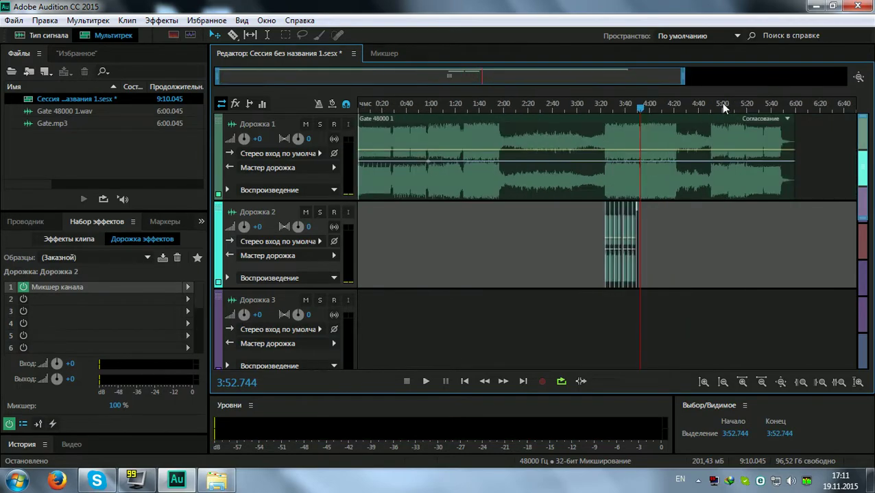
pyautogui.moveTo(682, 178); pyautogui.dragTo(568, 179)
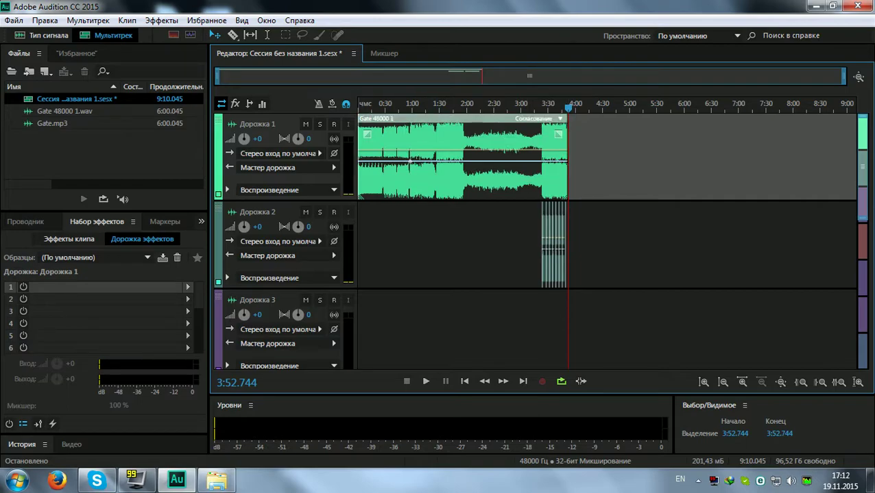
# Trim the track 1 clip's start to the first loop clip's start, and move all clips on both tracks to the session start
pyautogui.moveTo(358, 179); pyautogui.dragTo(541, 178)
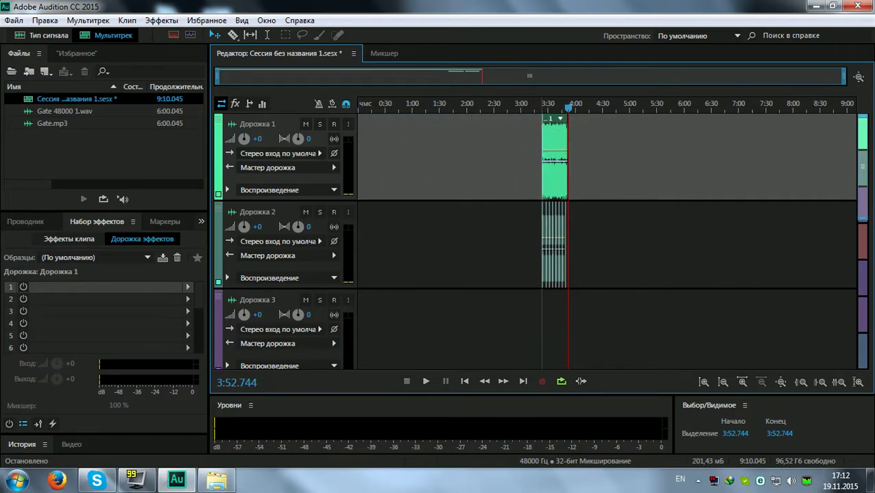
pyautogui.hotkey('ctrl', 'a')
pyautogui.moveTo(546, 137); pyautogui.dragTo(361, 137)
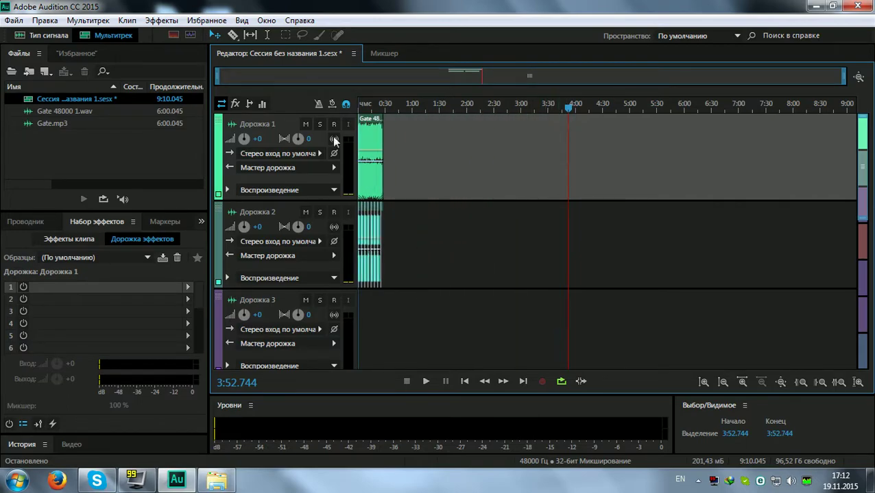
# Play the assembled two-track mix from the session start
pyautogui.scroll(5, 367, 109)
pyautogui.press('Home')
pyautogui.press('space')
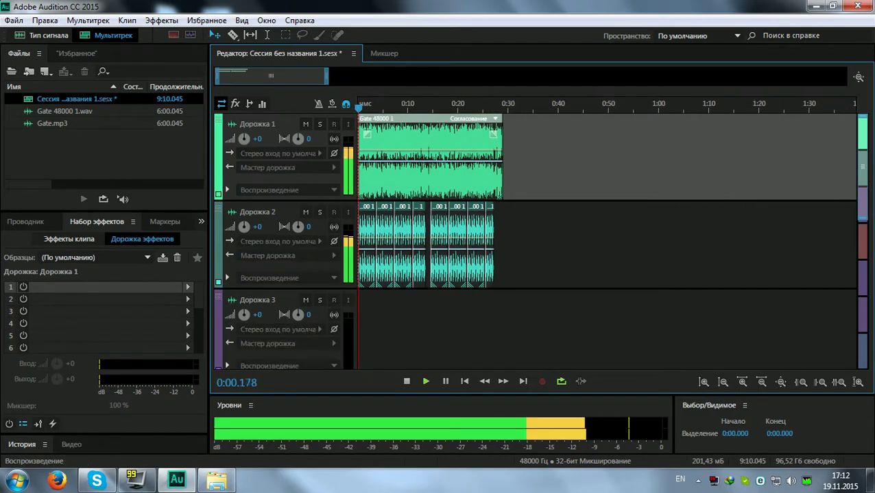
pyautogui.scroll(3, 383, 108)
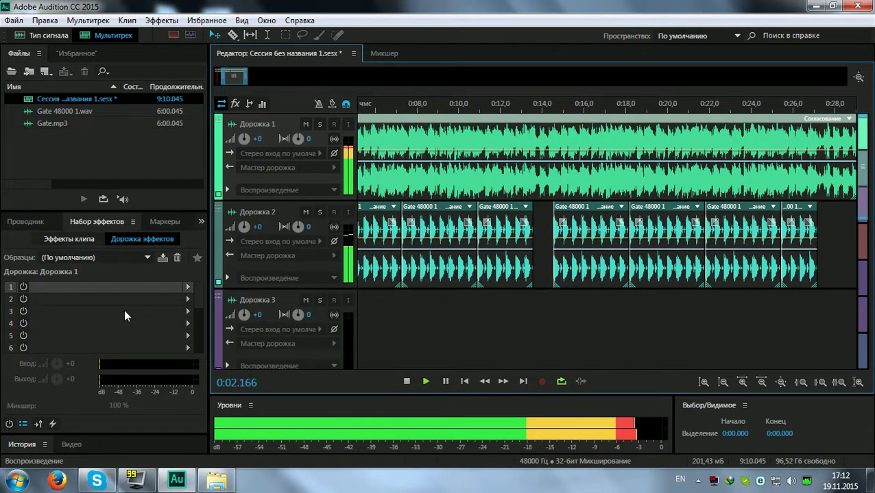
# Listen to the two-track mix to its end, soloing track 1 and then track 2 for comparison, and stop playback
pyautogui.click(274, 212)
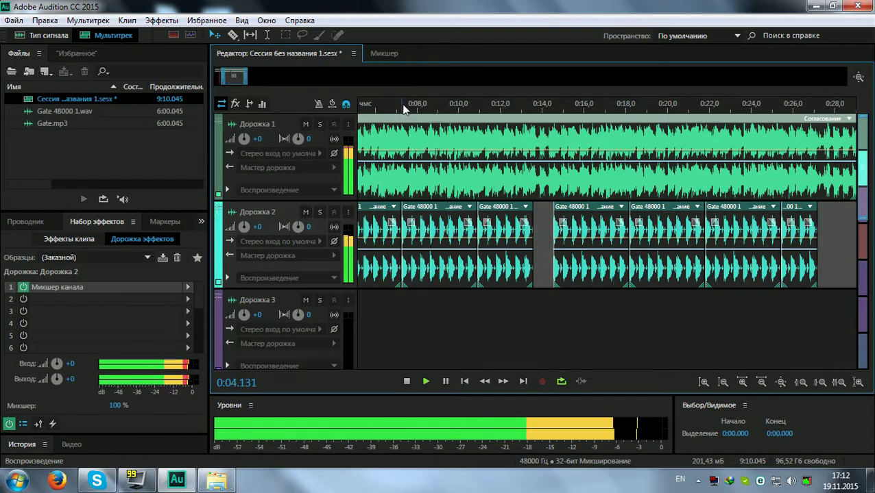
pyautogui.scroll(-3, 405, 109)
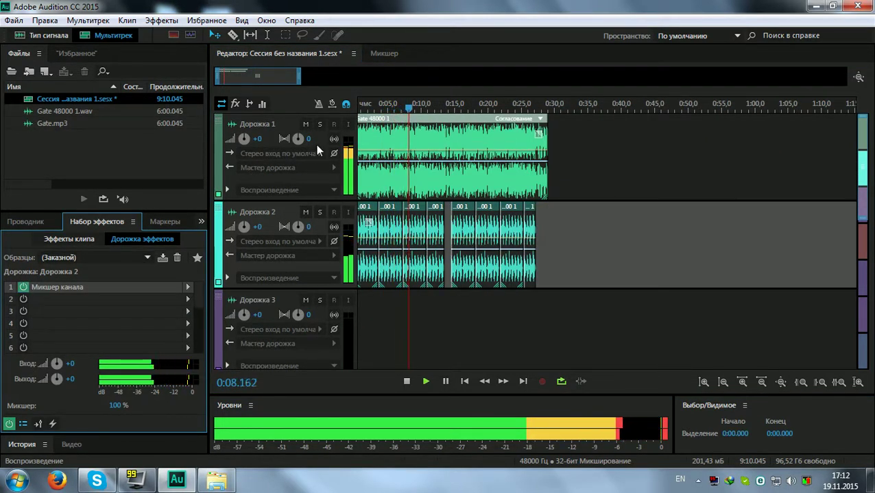
pyautogui.click(320, 124)
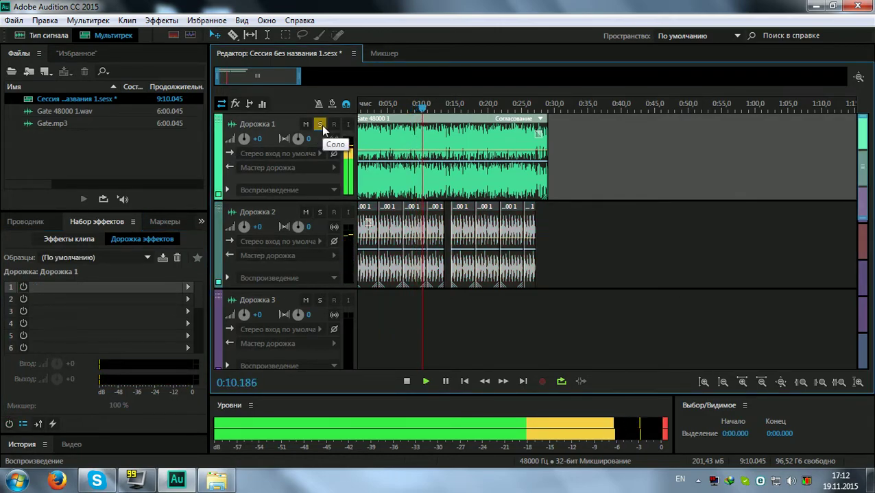
pyautogui.click(320, 124)
pyautogui.click(319, 212)
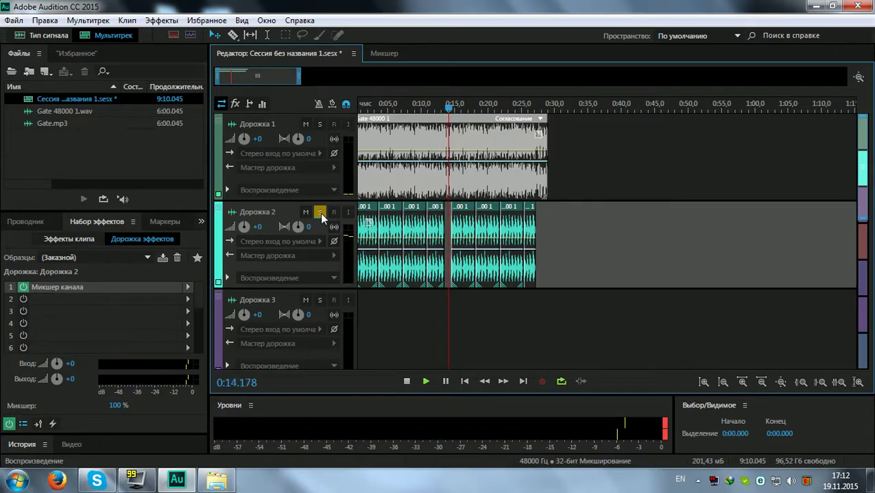
pyautogui.click(320, 212)
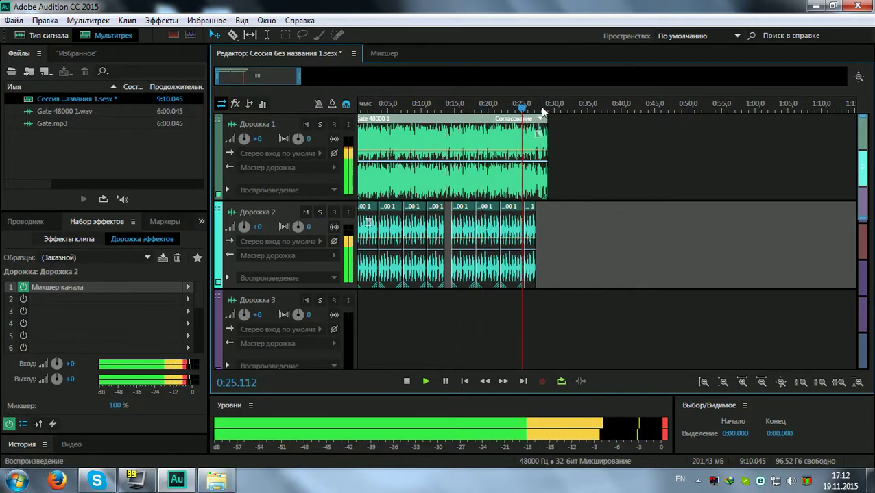
pyautogui.scroll(5, 541, 108)
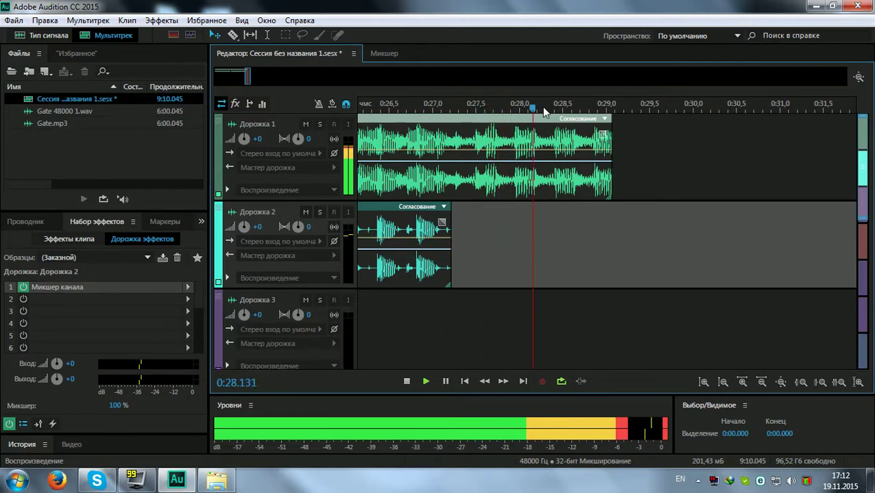
pyautogui.scroll(-2, 543, 108)
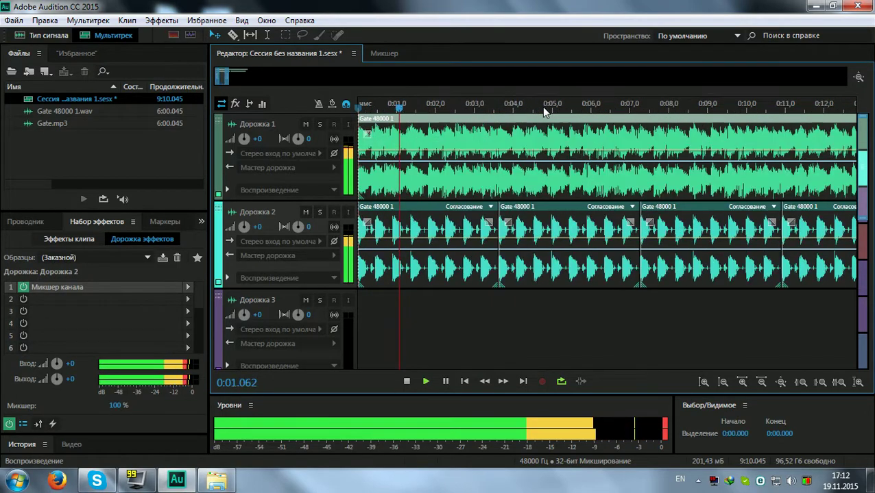
pyautogui.scroll(-3, 541, 107)
pyautogui.press('space')
# Mix the entire session down to a new file and briefly play the resulting mixdown
pyautogui.click(96, 21)
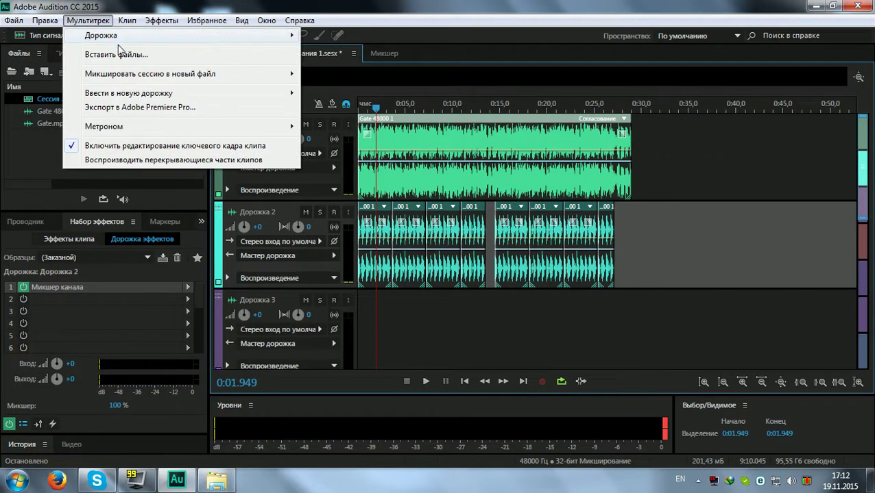
pyautogui.moveTo(135, 77)
pyautogui.click(329, 87)
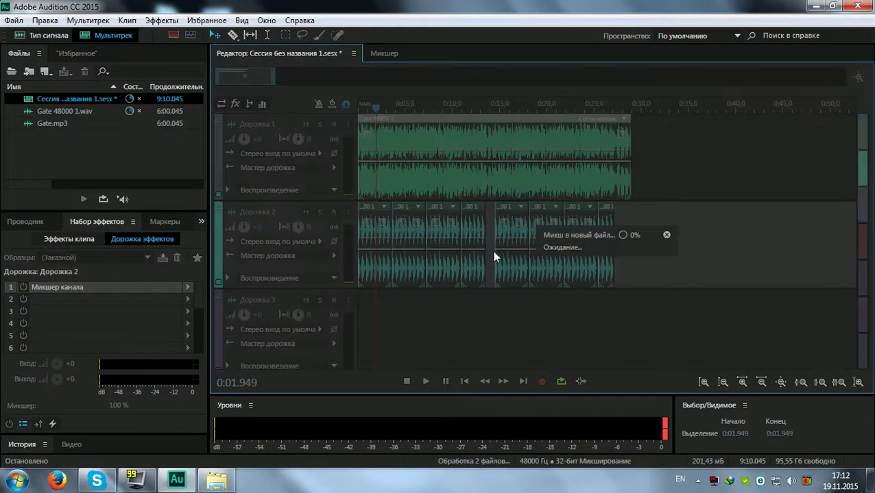
pyautogui.press('space')
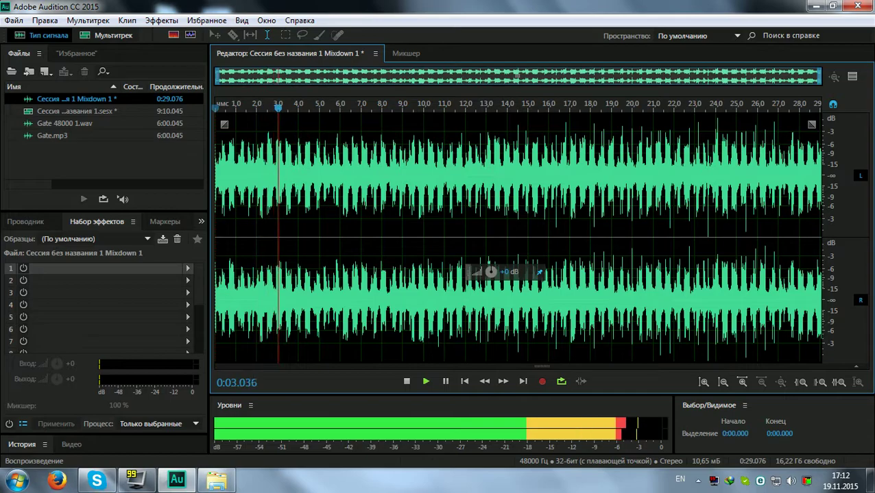
pyautogui.press('space')
# Save the mixdown as Gate_kick_sub.wav in Wave PCM format on drive E: and view it in the drive's folder
pyautogui.click(14, 20)
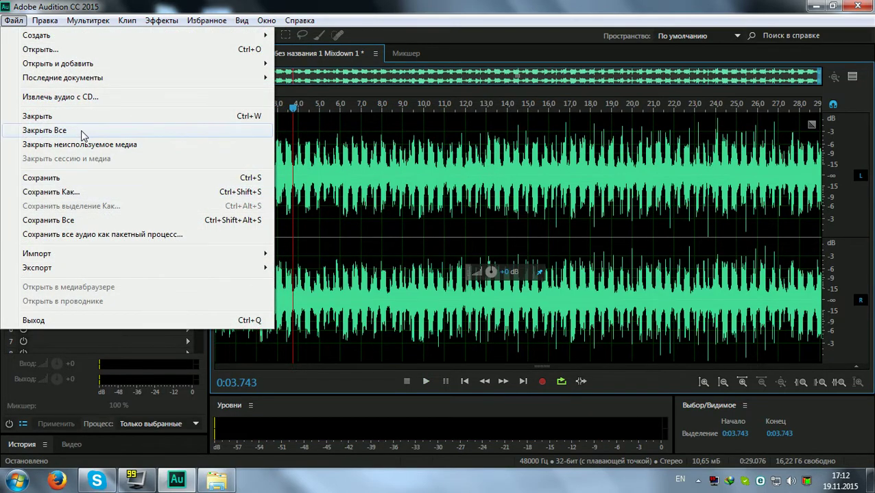
pyautogui.click(51, 192)
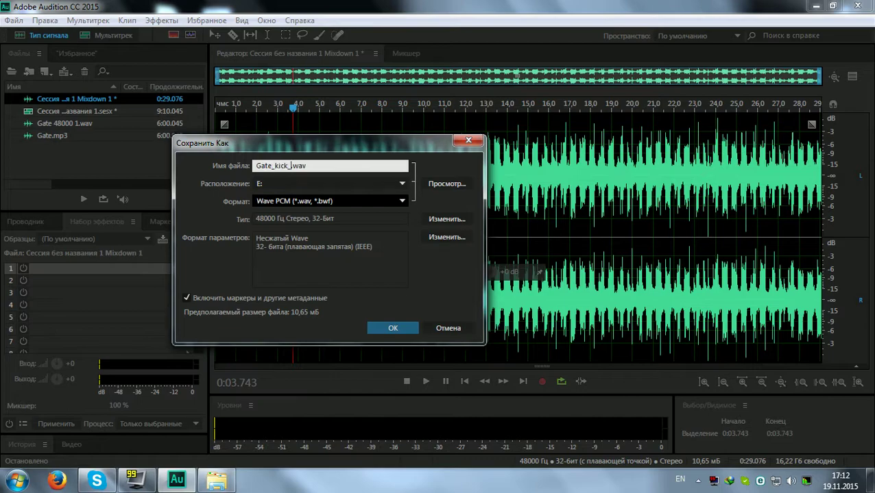
pyautogui.press('Return')
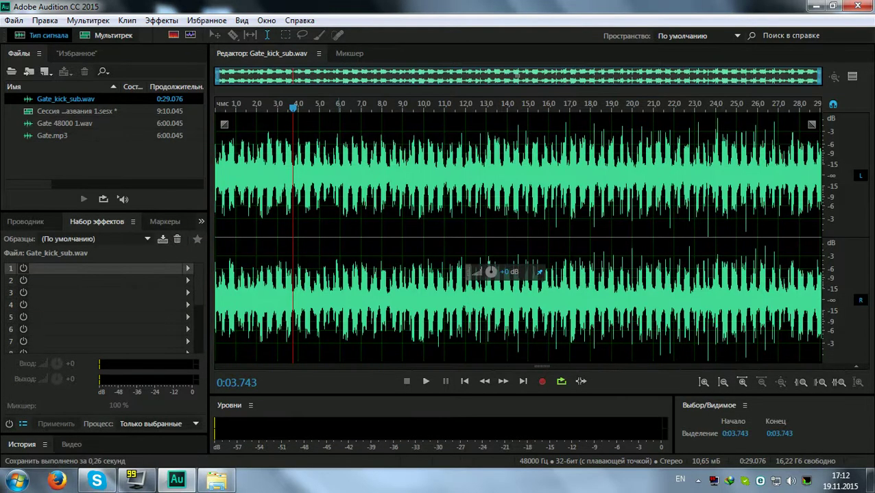
pyautogui.click(217, 481)
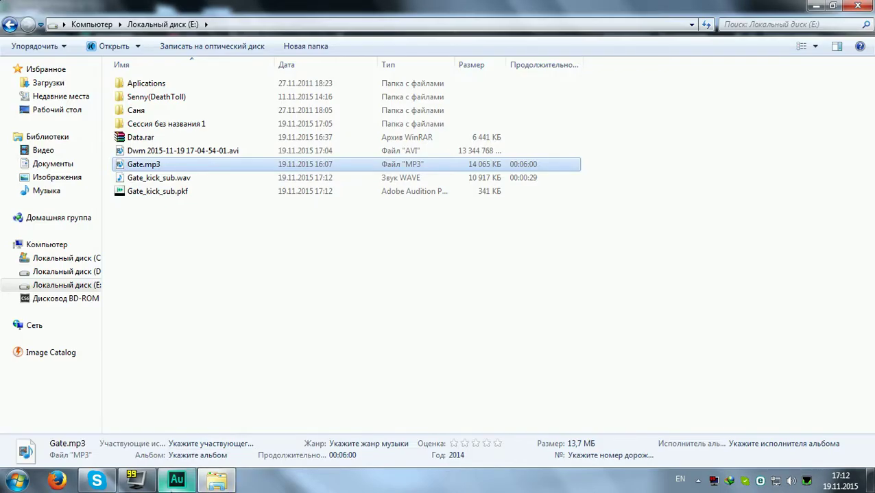
# Close Adobe Audition without saving changes to any of the remaining files
pyautogui.rightClick(177, 481)
pyautogui.click(113, 468)
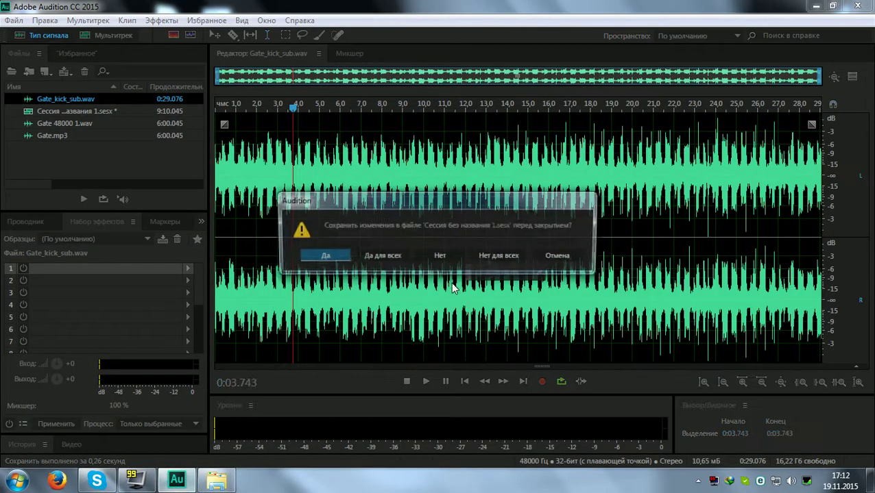
pyautogui.click(490, 258)
# Launch FL Studio 12 from the desktop and open the Playlist
pyautogui.press('super+d')
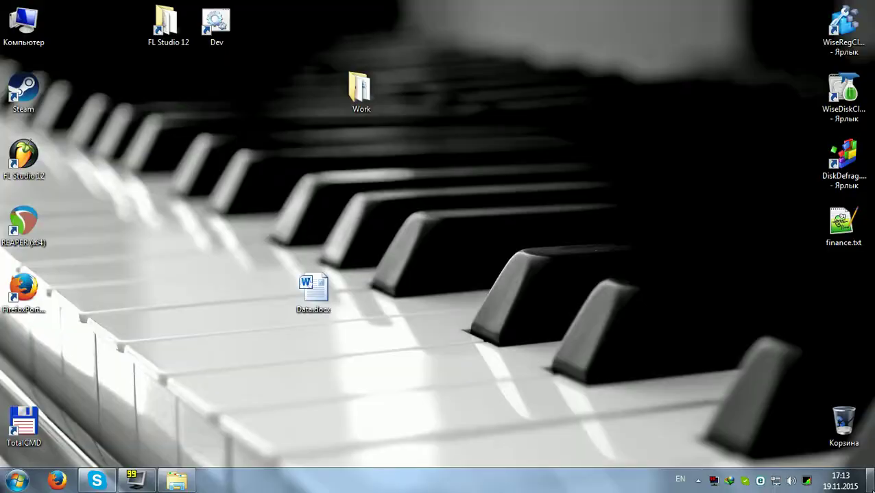
pyautogui.doubleClick(39, 169)
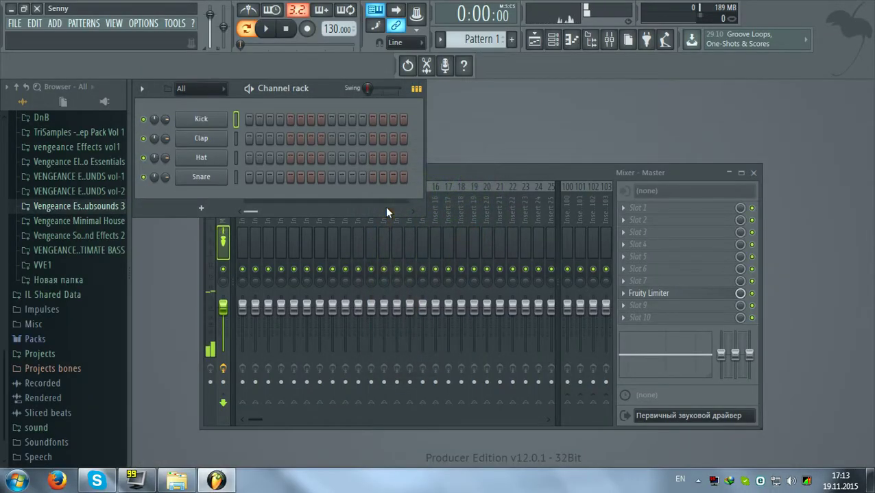
pyautogui.click(534, 40)
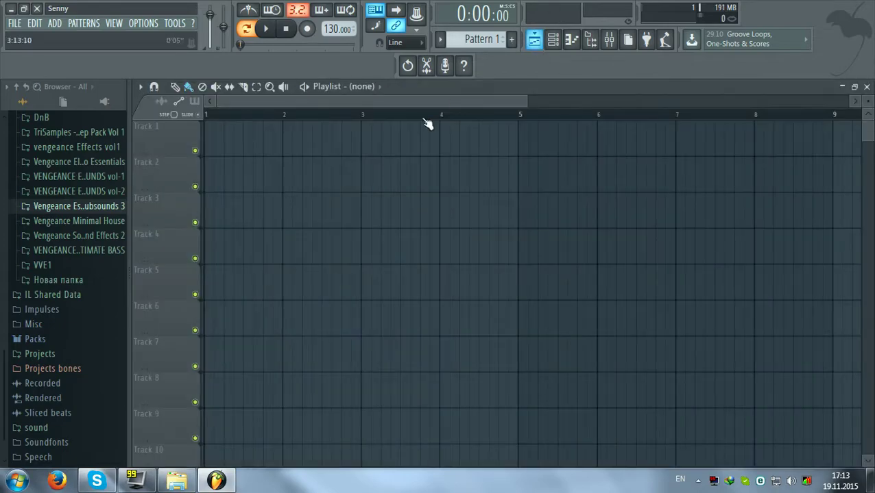
# Import Gate_kick_sub.wav from the drive E: folder onto Track 1 at the start of the FL Studio playlist
pyautogui.click(178, 481)
pyautogui.click(178, 481)
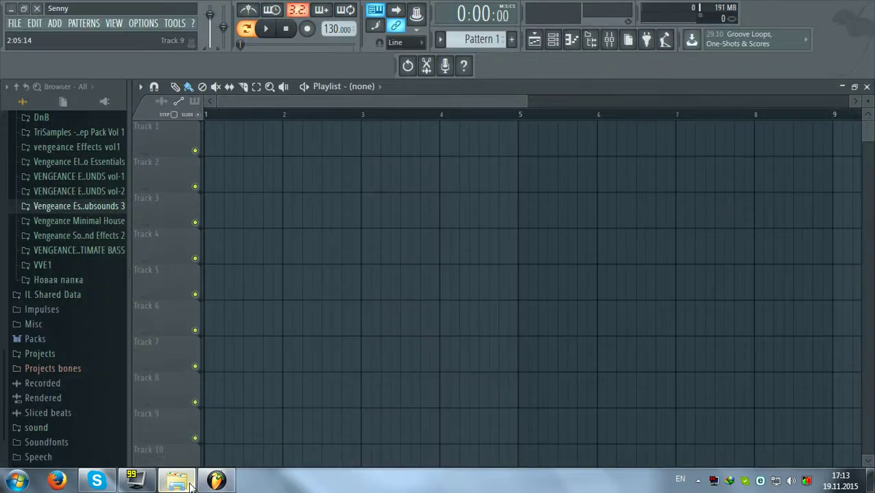
pyautogui.click(177, 481)
pyautogui.click(255, 248)
pyautogui.moveTo(155, 181); pyautogui.dragTo(340, 85)
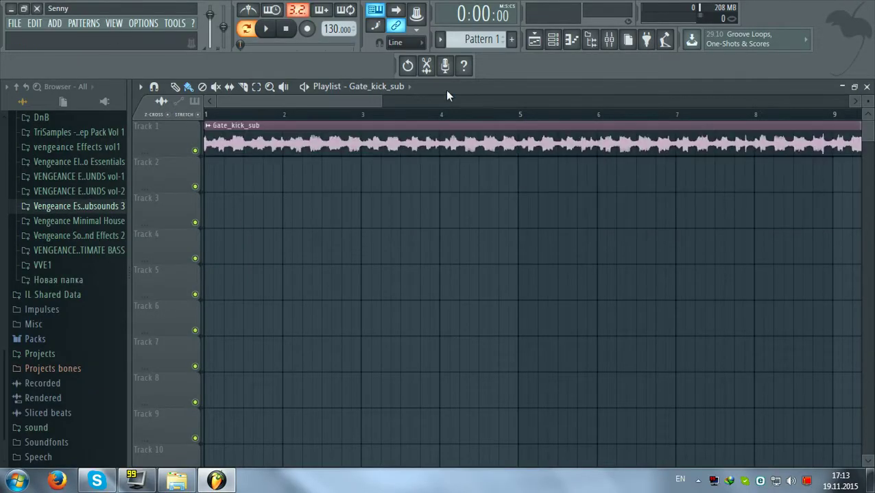
# Bypass the Fruity Limiter on the Master mixer track and play the Gate_kick_sub clip in song mode
pyautogui.click(609, 39)
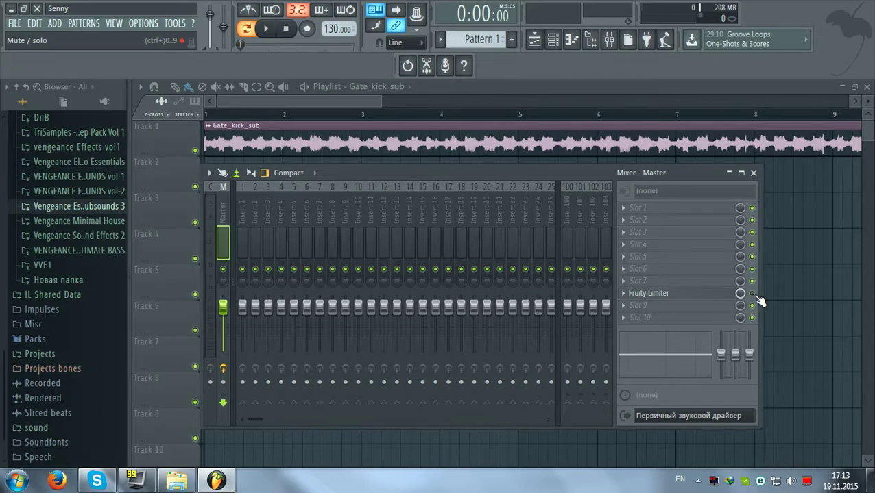
pyautogui.click(729, 173)
pyautogui.press('space')
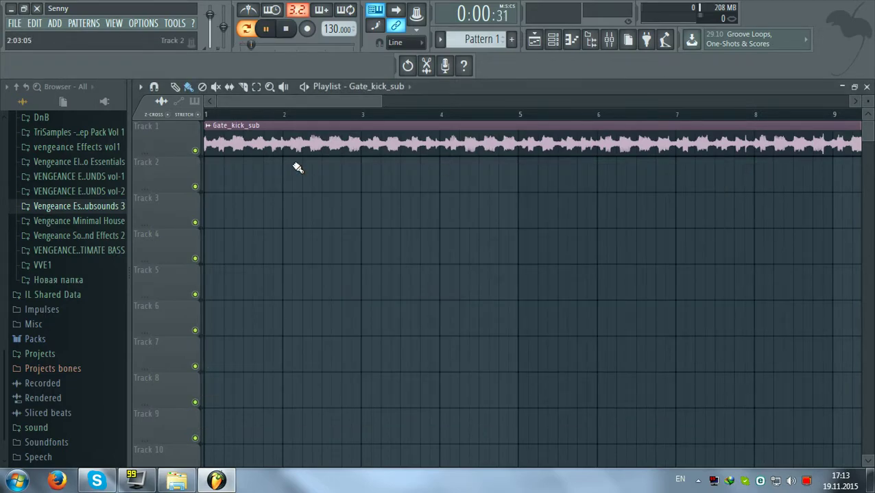
pyautogui.click(247, 29)
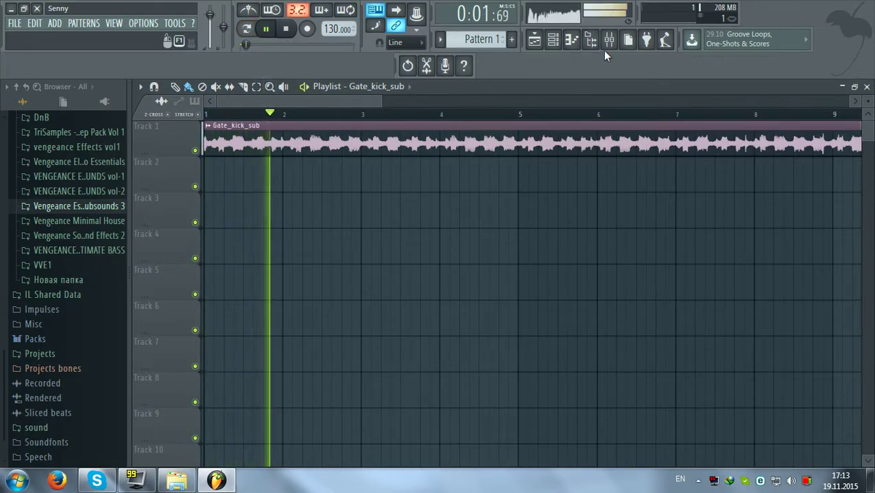
pyautogui.click(609, 39)
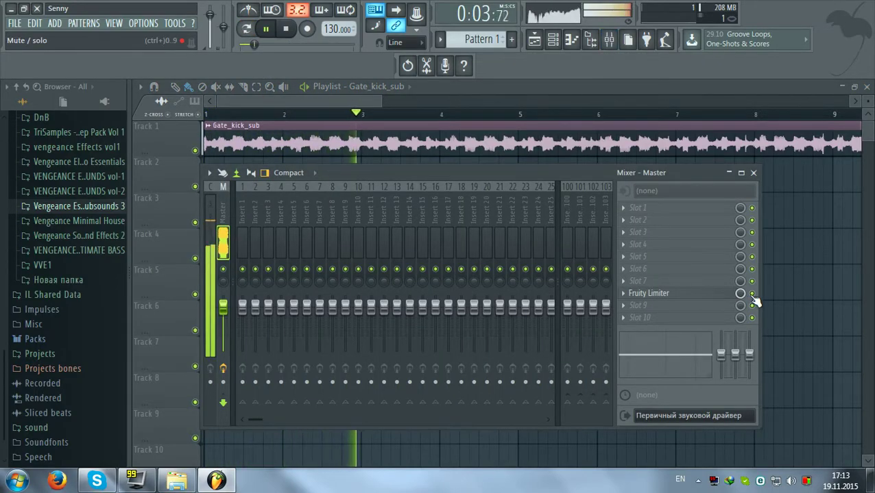
pyautogui.click(753, 173)
# Turn on the metronome to compare its beat with the playing clip, and stop playback
pyautogui.scroll(-1, 395, 120)
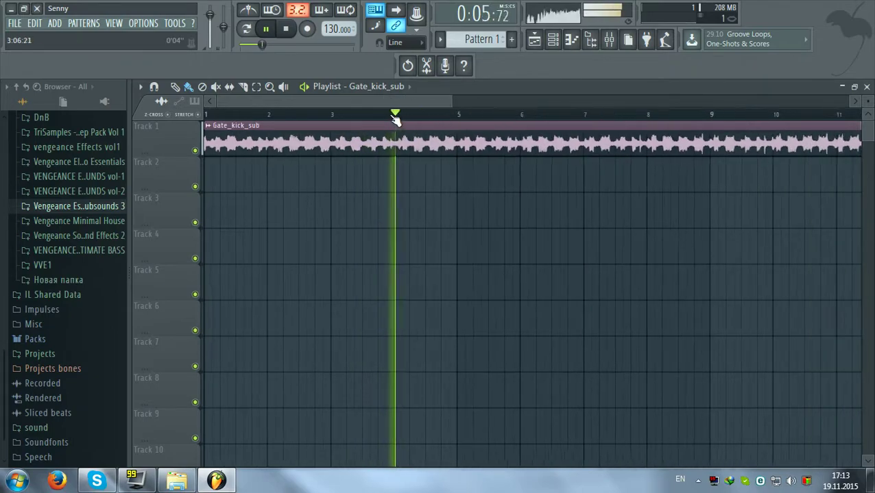
pyautogui.click(255, 9)
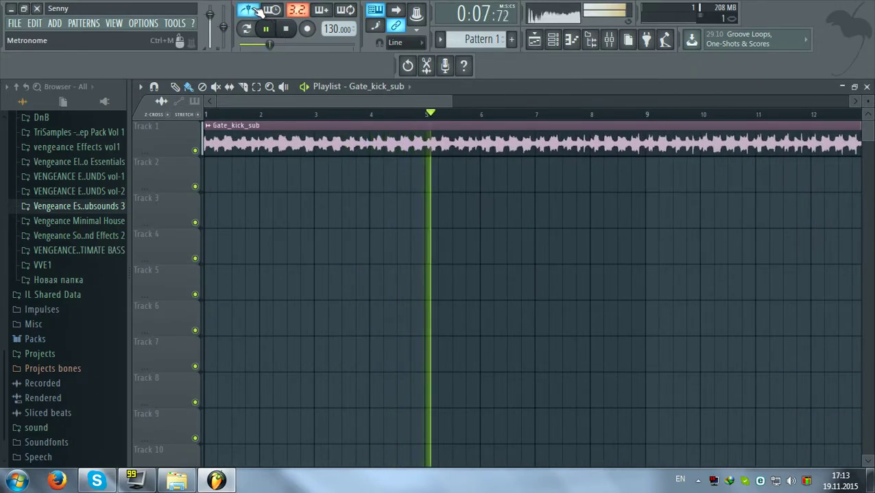
pyautogui.press('space')
# Fit the Gate_kick_sub clip to tempo using the 75 to 150 range, accept 131.994 BPM as project tempo, and test playback with the metronome
pyautogui.click(209, 126)
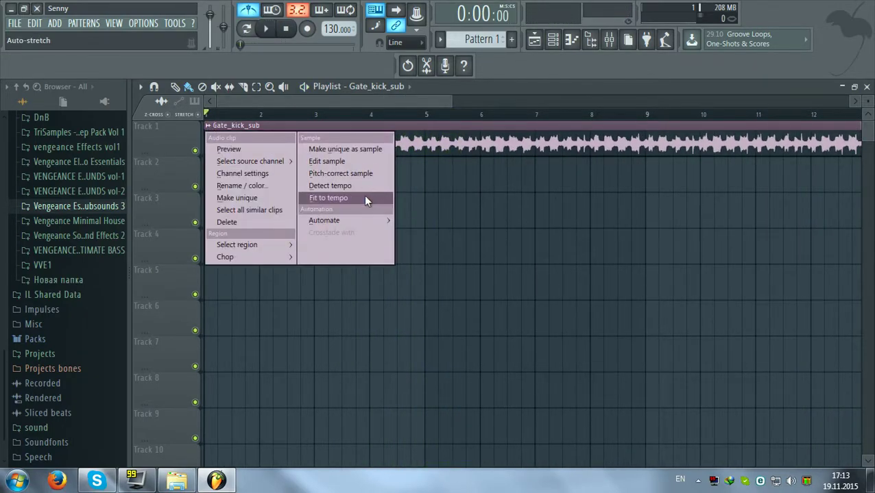
pyautogui.click(362, 199)
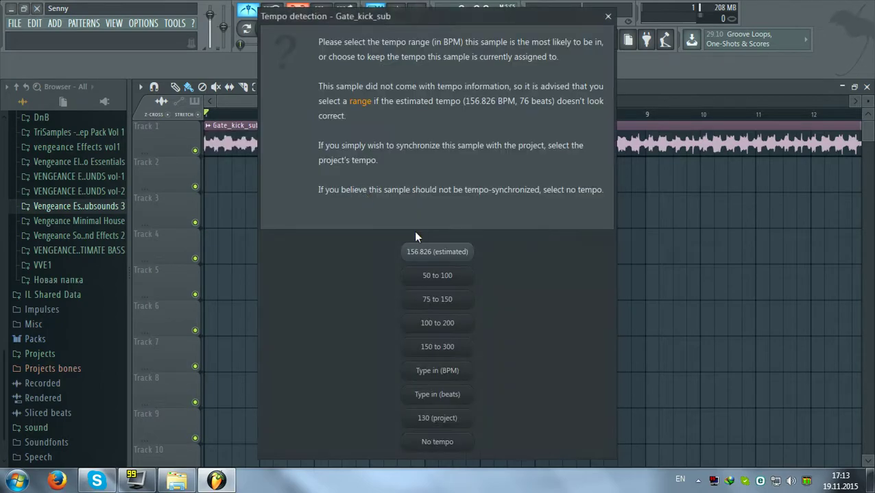
pyautogui.click(451, 302)
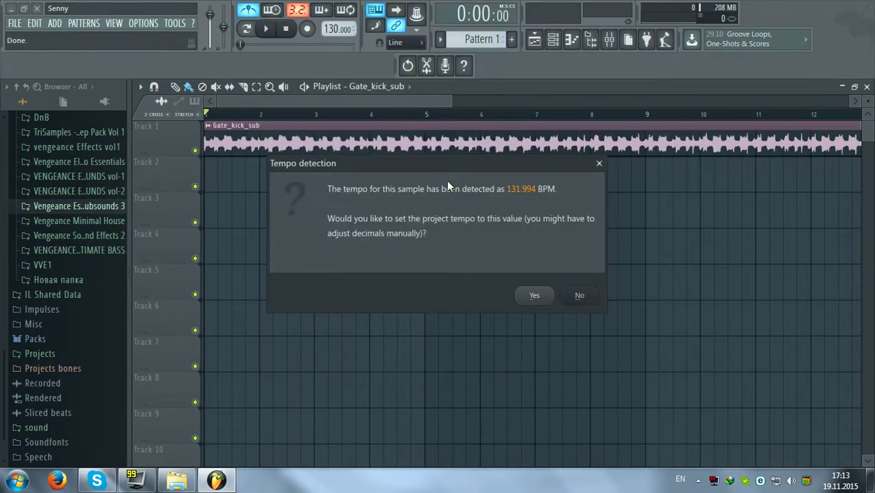
pyautogui.click(534, 298)
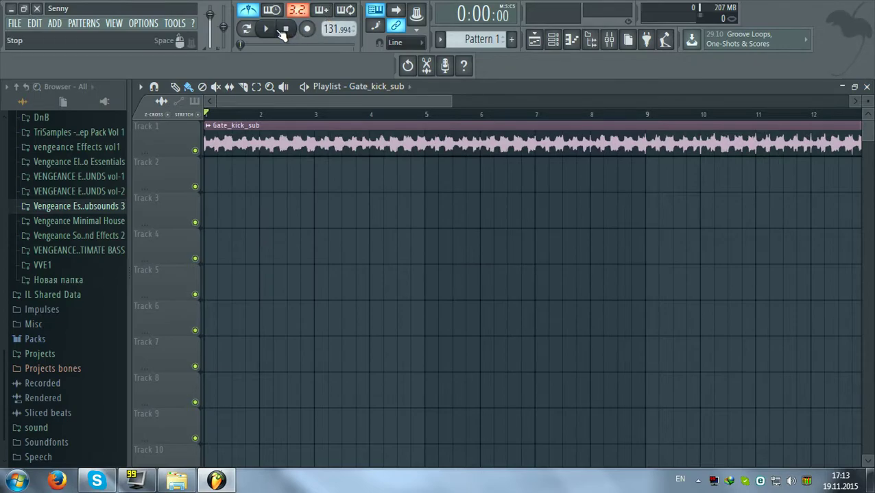
pyautogui.press('space')
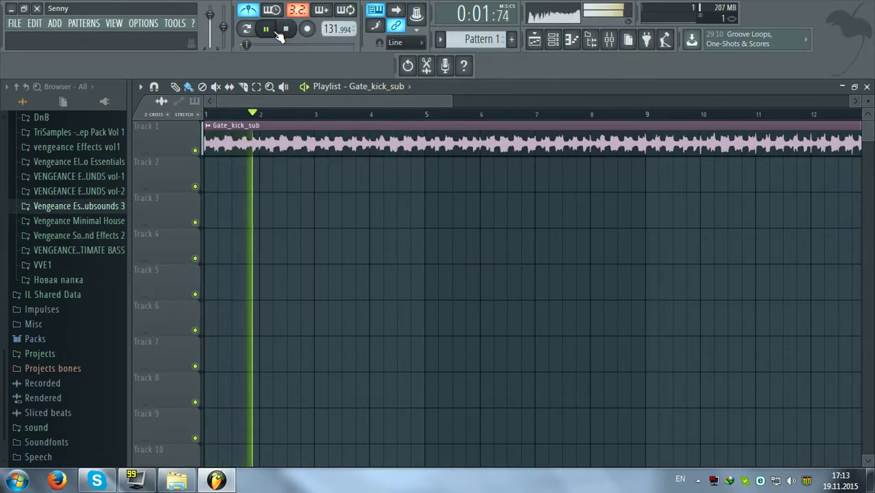
pyautogui.click(279, 29)
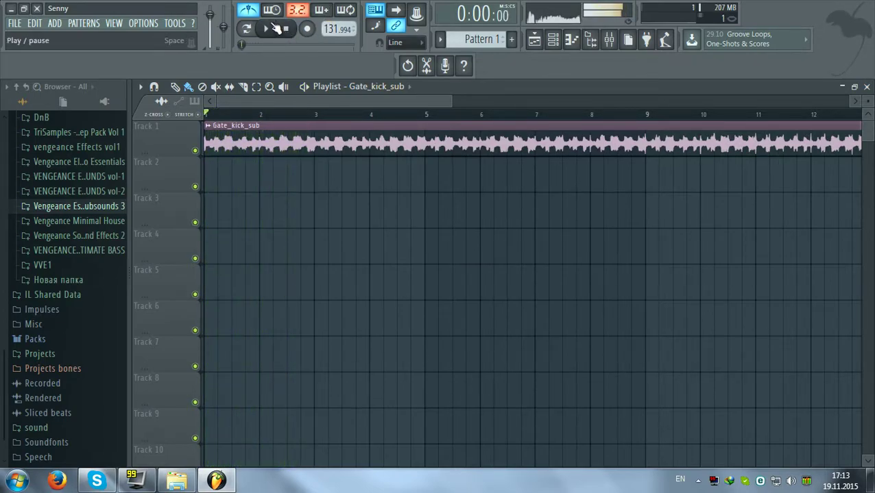
# Show all channel groups in the Channel rack and open the VEC3 Trance Kicks folder within Vengeance Essential Clubsounds 3
pyautogui.click(867, 87)
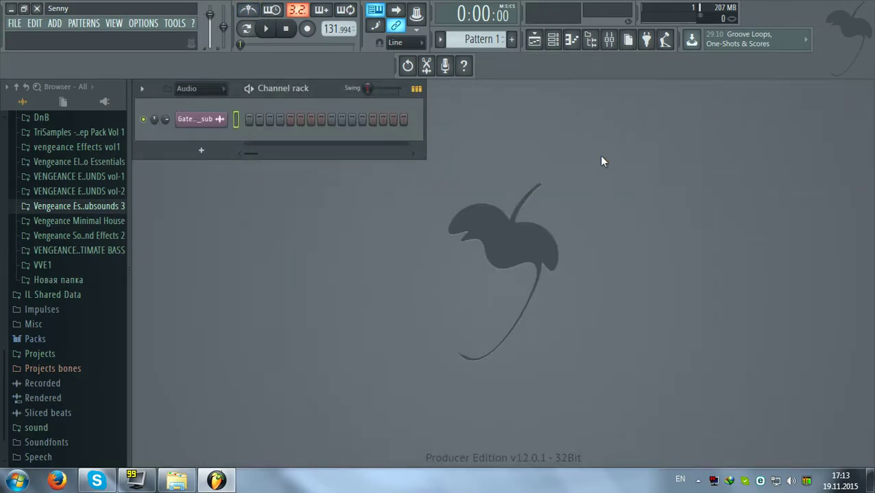
pyautogui.click(203, 101)
pyautogui.click(69, 207)
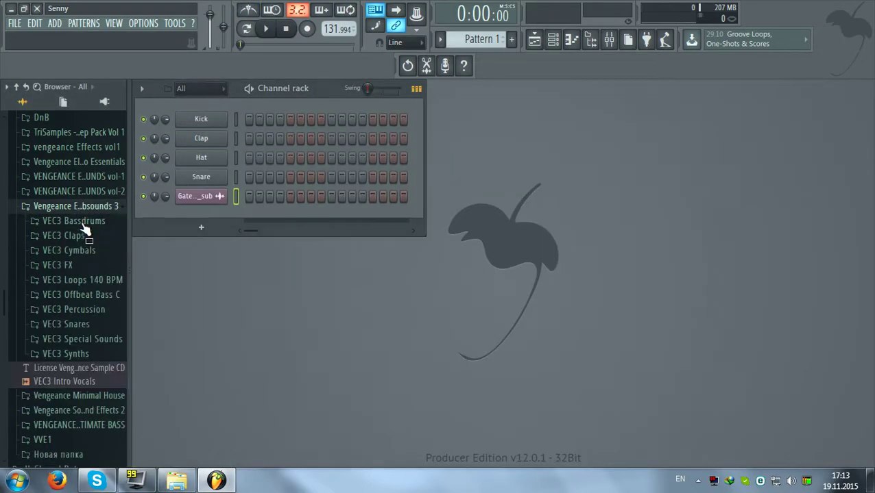
pyautogui.click(82, 221)
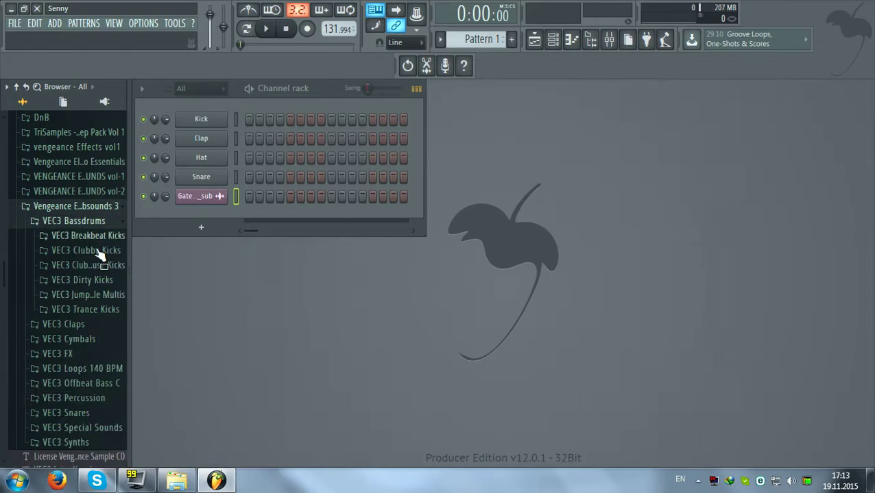
pyautogui.click(108, 309)
# Preview the first trance kicks and add VEC3 Bassdrums Trance 03 as a channel with hits on steps 1, 5, 9 and 13
pyautogui.click(99, 212)
pyautogui.click(97, 147)
pyautogui.click(109, 135)
pyautogui.click(110, 146)
pyautogui.click(103, 159)
pyautogui.moveTo(98, 165); pyautogui.dragTo(245, 225)
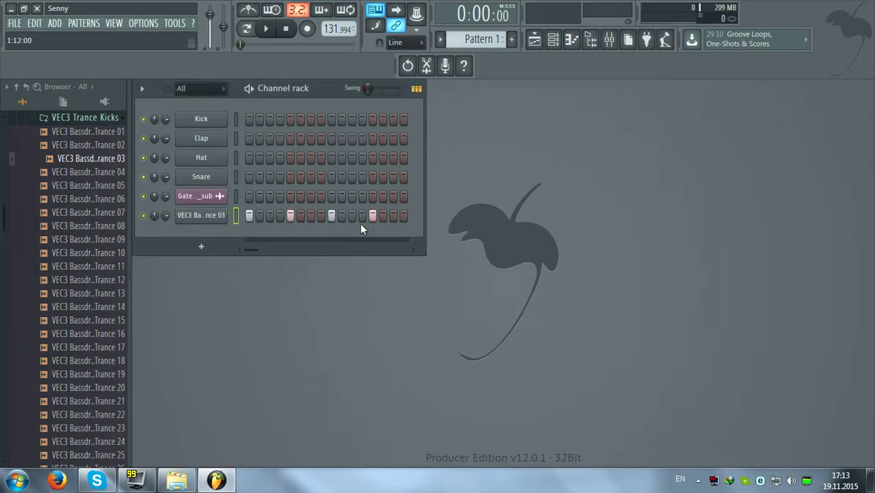
# Place Pattern 1 at the start of Track 3 in the playlist, removing the stray Gate_kick_sub clip from that track
pyautogui.click(543, 41)
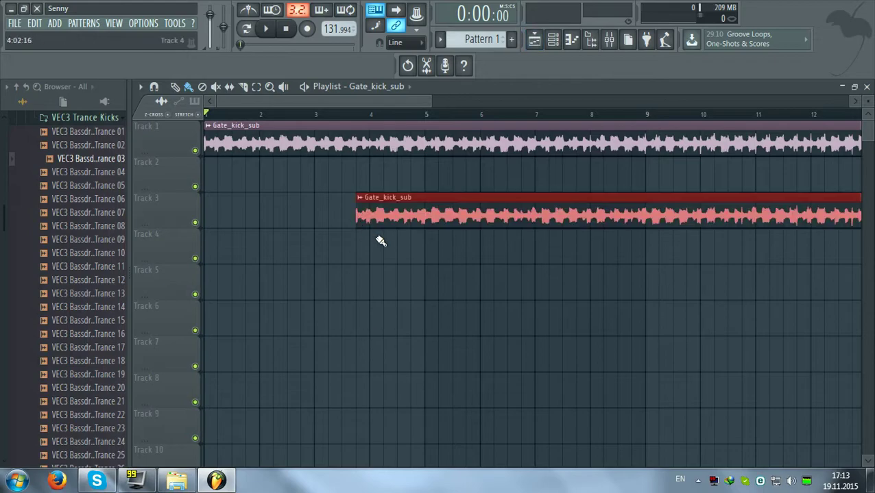
pyautogui.click(410, 89)
pyautogui.click(410, 133)
pyautogui.moveTo(414, 307); pyautogui.dragTo(154, 205)
# Play the opening bar and inspect how the Pattern 1 kick lines up with the Gate_kick_sub waveform
pyautogui.press('space')
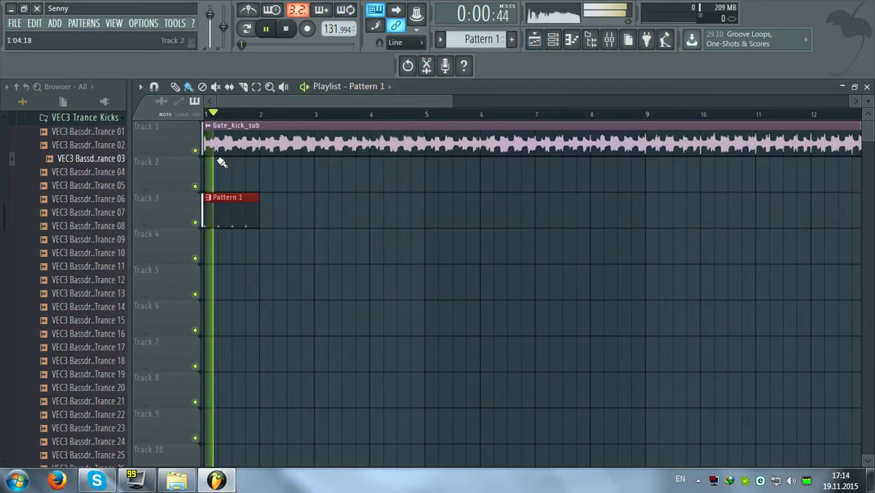
pyautogui.press('space')
pyautogui.scroll(1, 220, 119)
pyautogui.scroll(4, 221, 123)
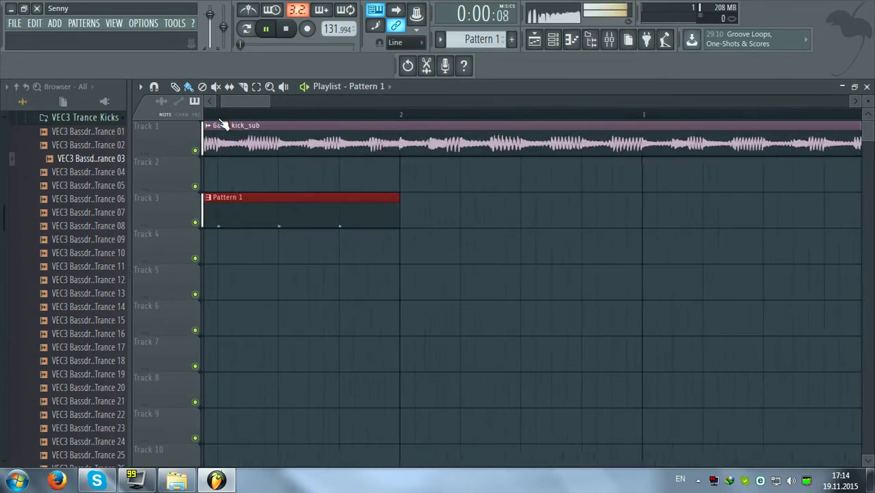
pyautogui.press('space')
pyautogui.press('space')
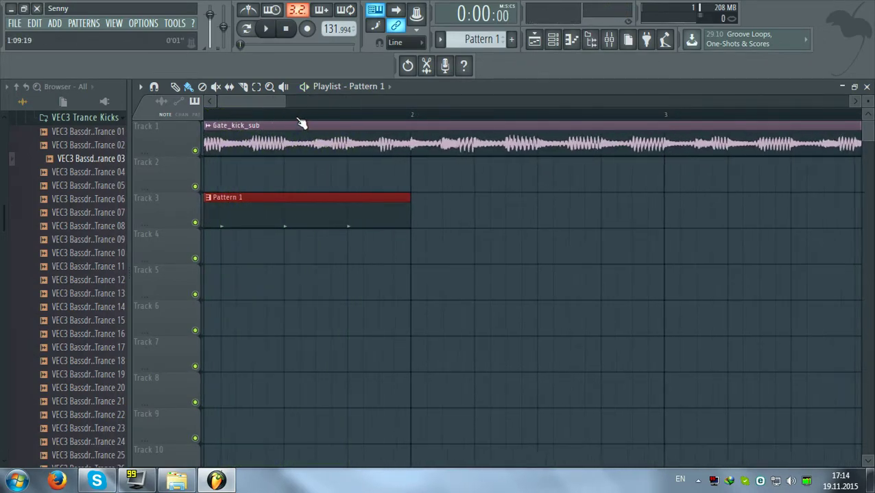
# Repeat Pattern 1 along Track 3 until bar 17, matching the end of the Gate_kick_sub clip, with the song playing
pyautogui.scroll(-5, 301, 122)
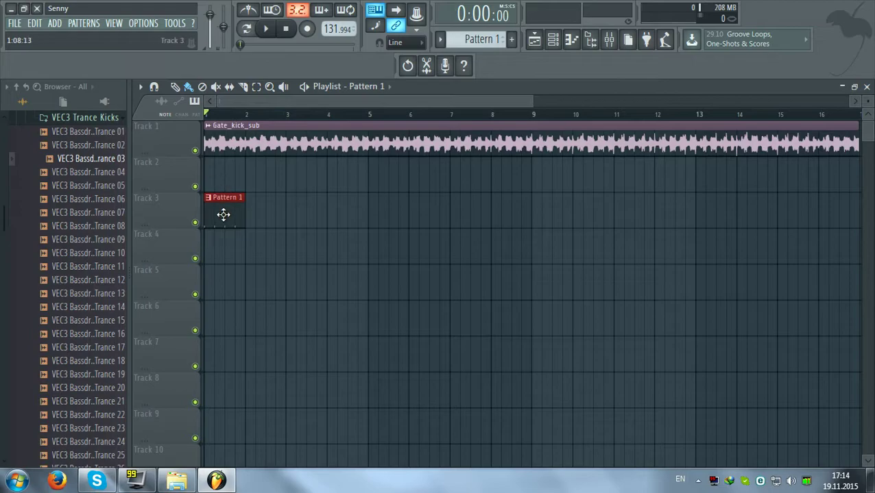
pyautogui.moveTo(252, 222); pyautogui.dragTo(635, 227)
pyautogui.press('space')
pyautogui.scroll(-2, 597, 122)
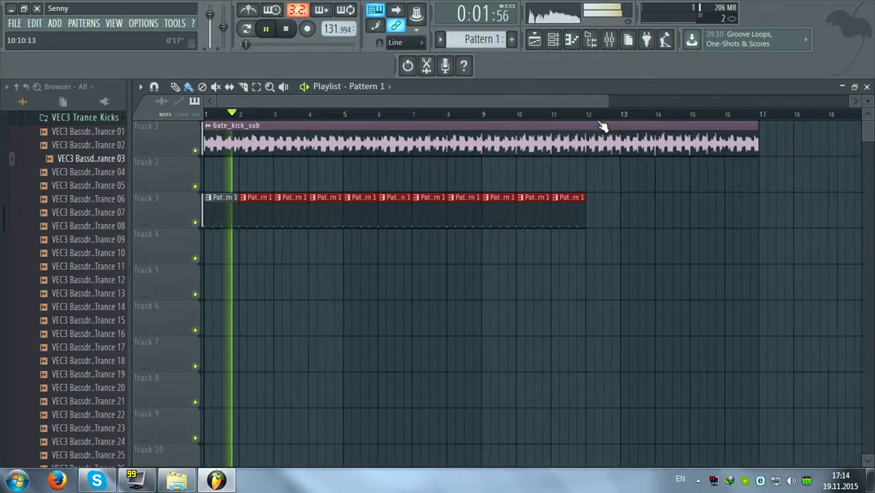
pyautogui.moveTo(574, 214); pyautogui.dragTo(707, 221)
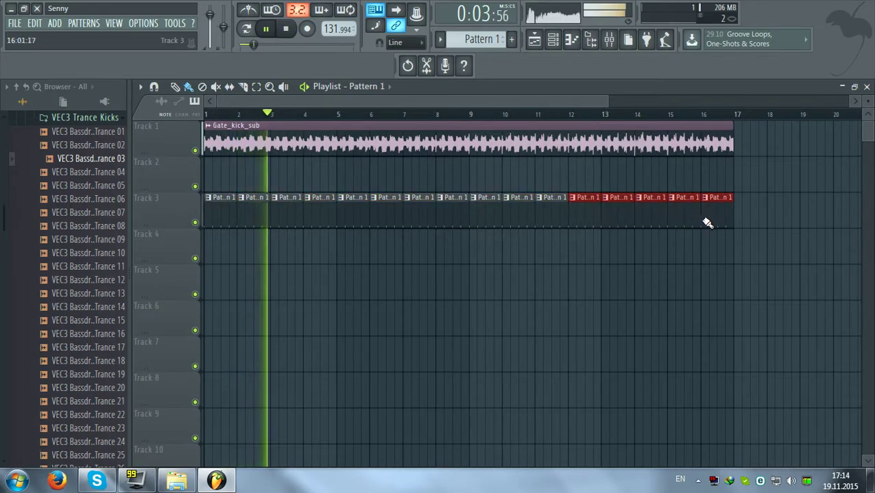
pyautogui.scroll(2, 303, 122)
pyautogui.scroll(-2, 303, 123)
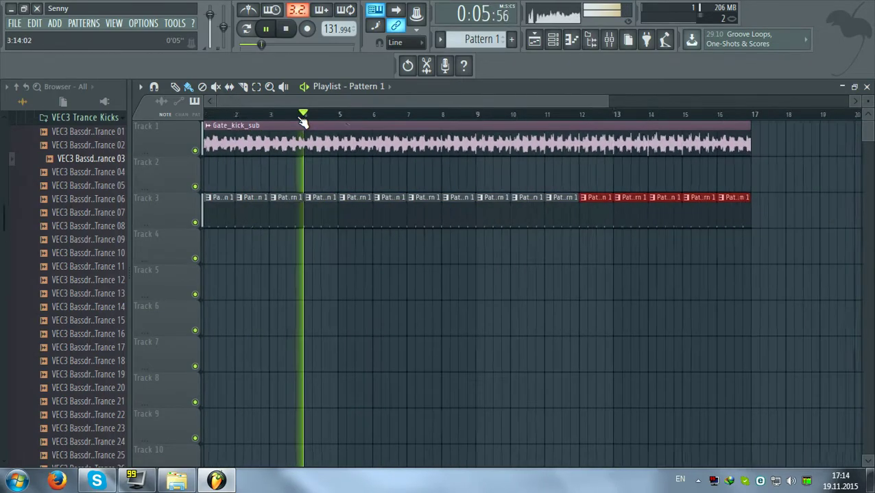
# Select bars 5 to 9 on the playlist timeline and play that range as a loop
pyautogui.click(867, 88)
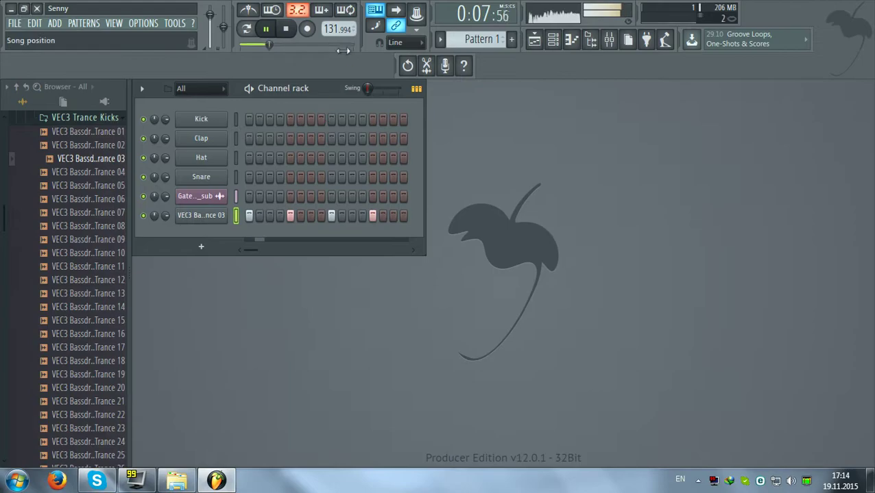
pyautogui.click(540, 47)
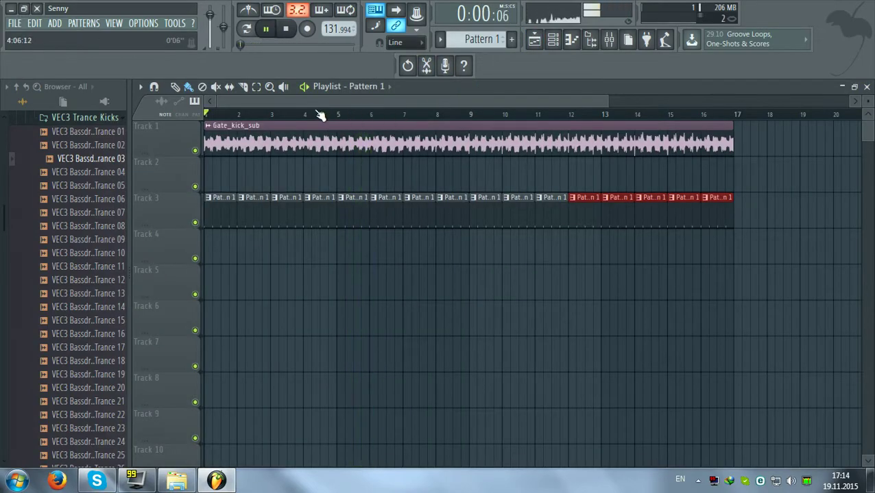
pyautogui.scroll(2, 337, 118)
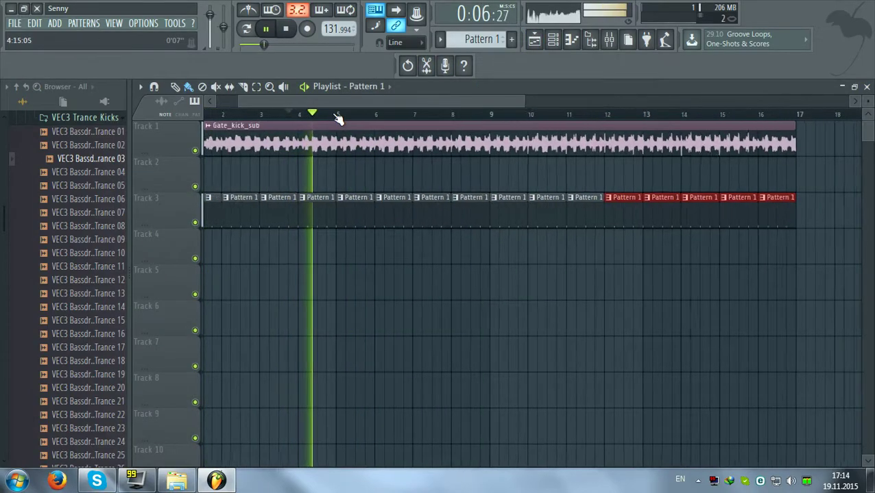
pyautogui.press('space')
pyautogui.press('space')
pyautogui.click(339, 116)
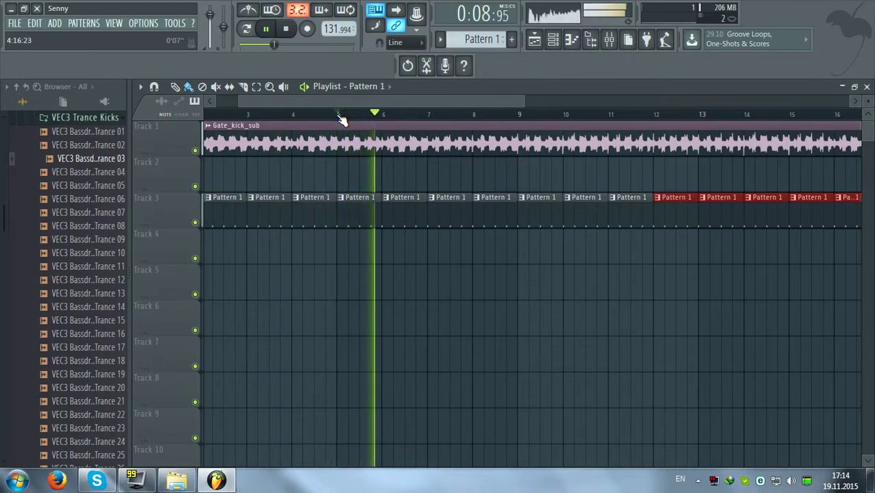
pyautogui.moveTo(337, 117); pyautogui.dragTo(509, 122)
pyautogui.press('space')
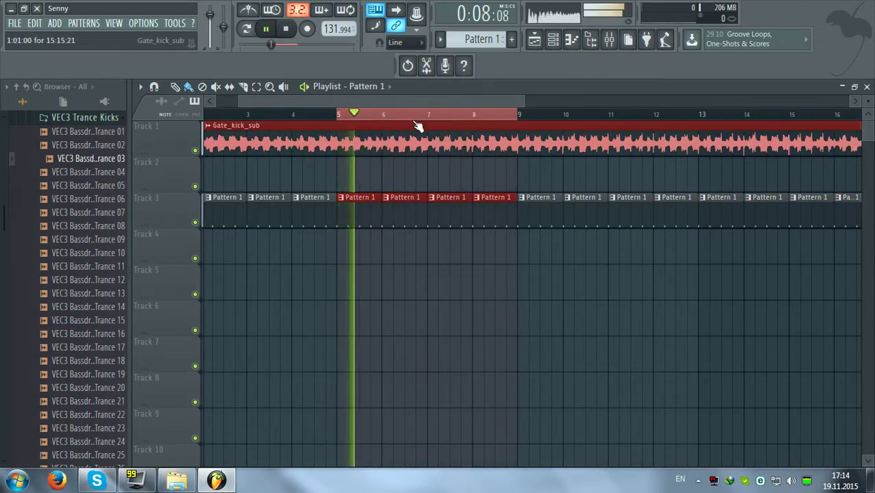
pyautogui.scroll(-3, 445, 119)
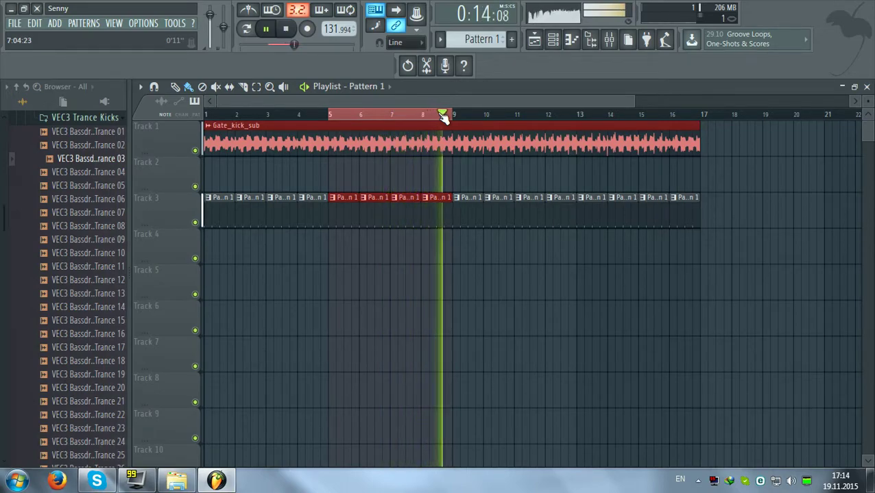
# Try VEC3 Bassdrums Trance 06, 07 and 08 as the kick channel's sample against the looping mix
pyautogui.click(867, 87)
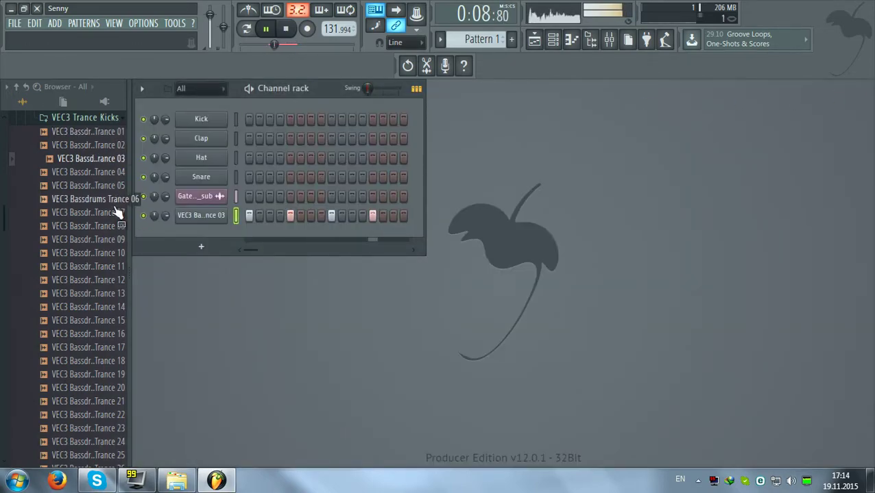
pyautogui.click(107, 199)
pyautogui.moveTo(109, 201); pyautogui.dragTo(201, 215)
pyautogui.click(89, 213)
pyautogui.moveTo(89, 217); pyautogui.dragTo(200, 217)
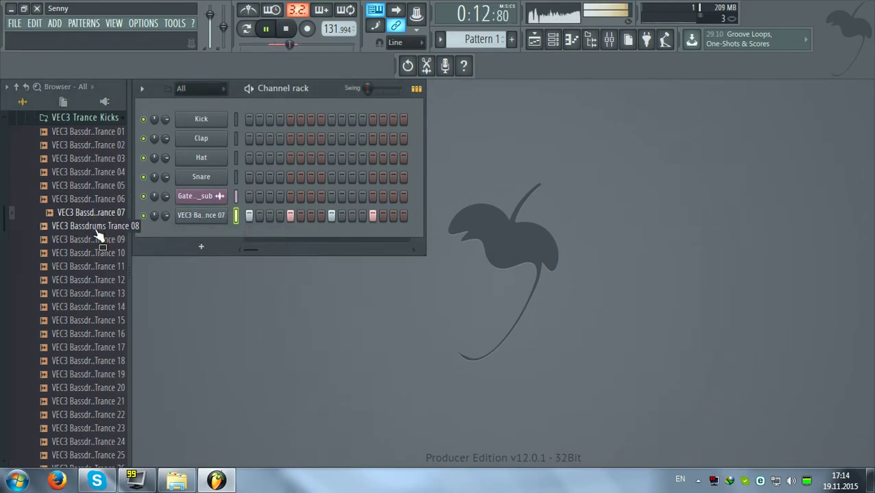
pyautogui.click(92, 229)
pyautogui.moveTo(92, 229); pyautogui.dragTo(201, 216)
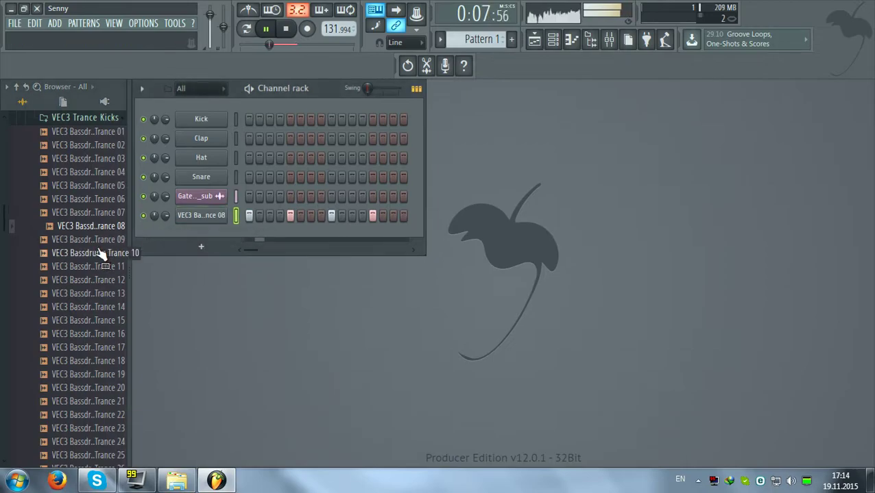
# Try VEC3 Bassdrums Trance 09, 10 and 11 as the kick channel's sample during playback
pyautogui.click(95, 239)
pyautogui.moveTo(94, 239); pyautogui.dragTo(201, 216)
pyautogui.click(89, 252)
pyautogui.moveTo(90, 253); pyautogui.dragTo(201, 215)
pyautogui.click(89, 267)
pyautogui.moveTo(89, 267); pyautogui.dragTo(201, 216)
# Audition VEC3 Bassdrums Trance 12 and 13 in the kick channel, and replace its sample with VEC3 Bassdrums Trance 14
pyautogui.moveTo(92, 286); pyautogui.dragTo(201, 219)
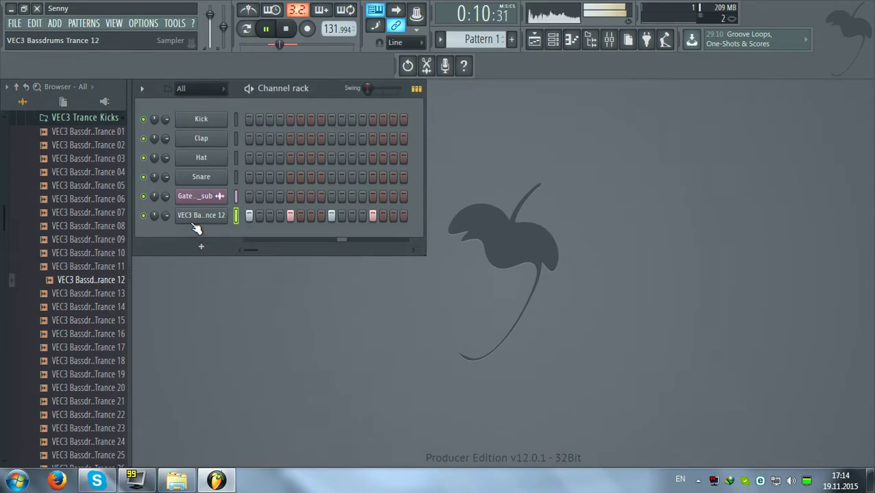
pyautogui.click(124, 293)
pyautogui.moveTo(106, 295); pyautogui.dragTo(206, 216)
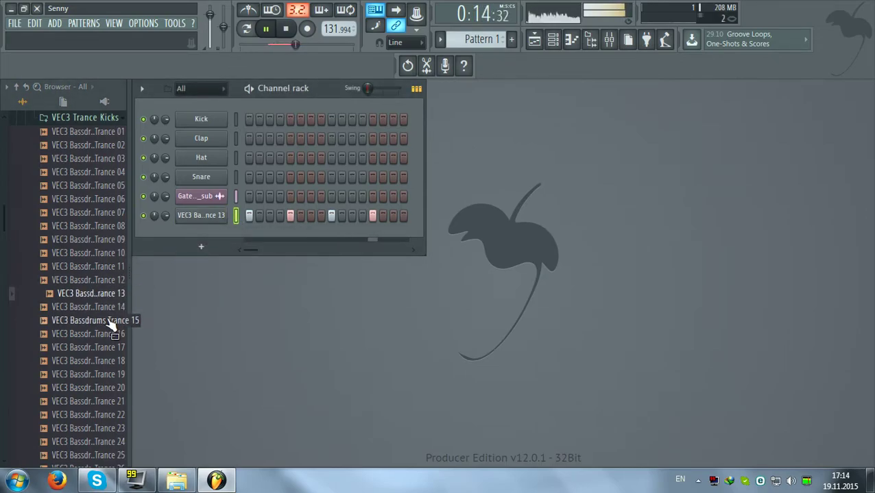
pyautogui.click(103, 307)
pyautogui.moveTo(103, 307); pyautogui.dragTo(201, 224)
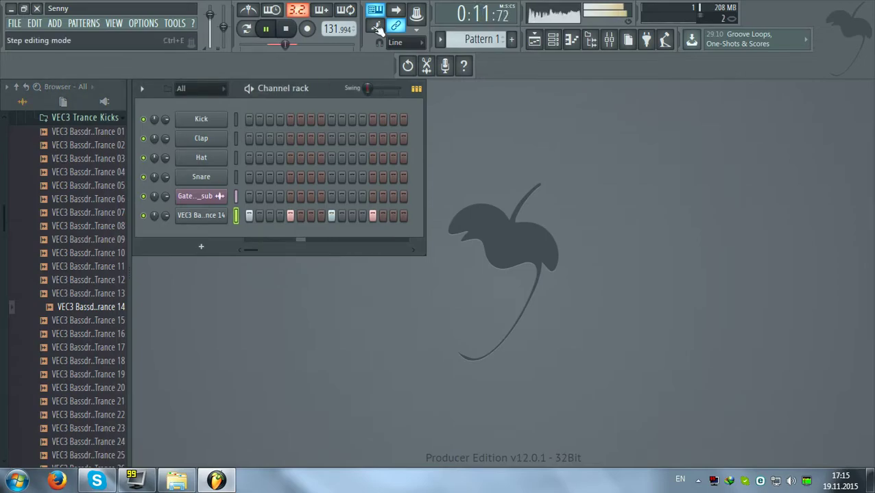
# Compare the kick alone with the mix by muting and restoring Track 1, and set the kick channel's volume to 77%
pyautogui.click(534, 39)
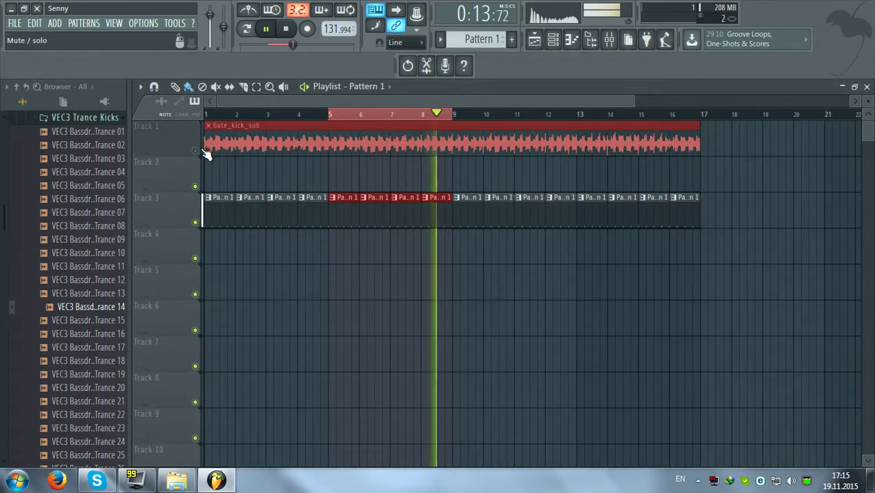
pyautogui.click(866, 87)
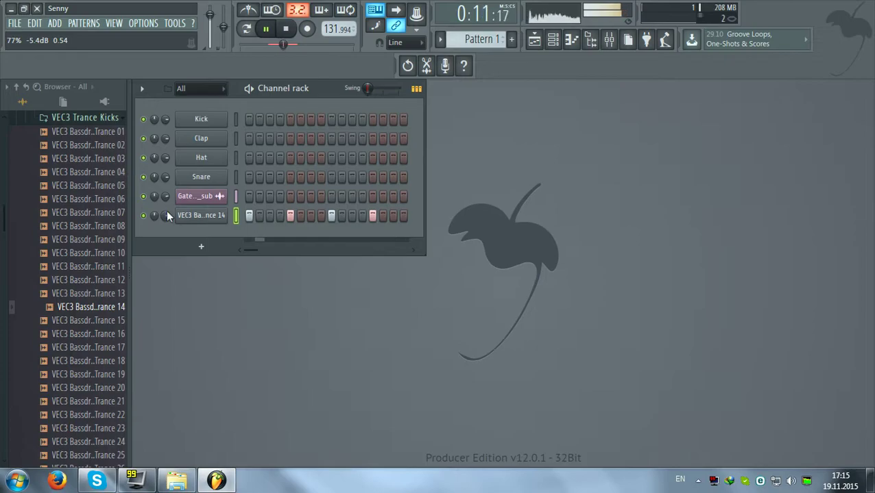
pyautogui.click(534, 41)
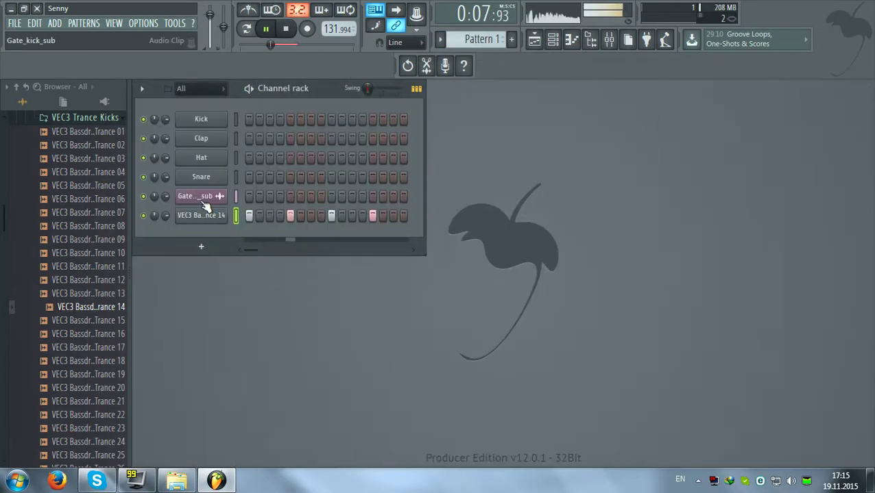
# Route the Gate_kick_sub channel to mixer track Insert 1 and load FabFilter Pro-Q in its first effect slot
pyautogui.click(201, 198)
pyautogui.click(512, 163)
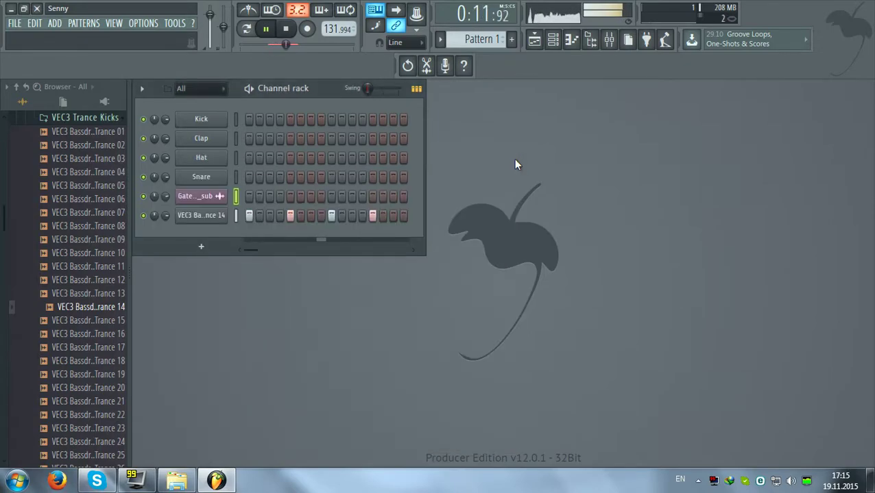
pyautogui.click(609, 40)
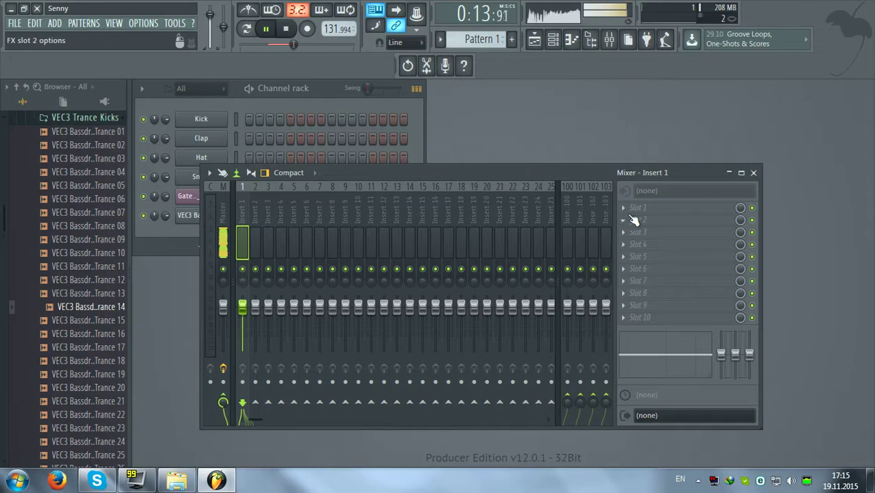
pyautogui.click(623, 208)
pyautogui.click(691, 122)
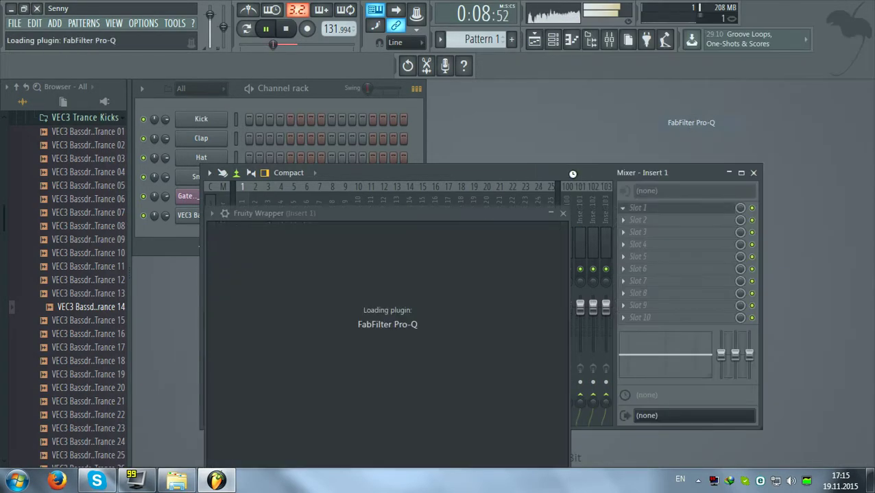
# Set Pro-Q's analyzer to Pre+Post and add a Notch band at about 40 Hz on the low-frequency peak
pyautogui.click(571, 450)
pyautogui.click(585, 414)
pyautogui.doubleClick(302, 287)
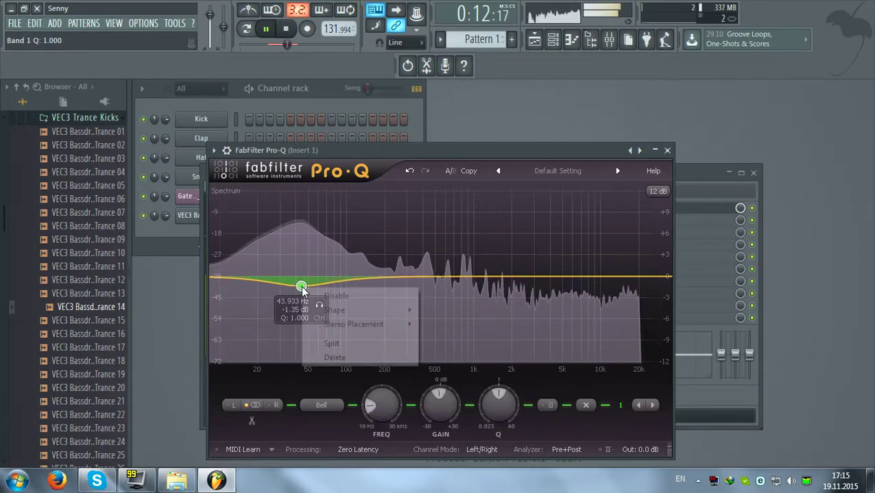
pyautogui.moveTo(370, 310)
pyautogui.click(452, 380)
pyautogui.moveTo(319, 257); pyautogui.dragTo(299, 276)
# Mute the kick channel while setting the notch band's Q to 1.893, and turn the kick back on
pyautogui.click(144, 215)
pyautogui.click(308, 259)
pyautogui.scroll(-2, 295, 277)
pyautogui.scroll(8, 298, 277)
pyautogui.click(144, 215)
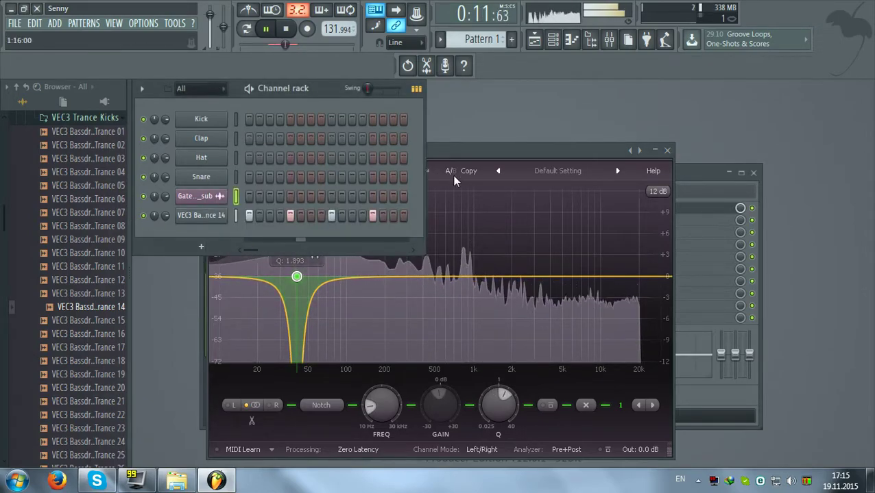
# Narrow the notch band to Q 2.714 at 41.446 Hz and bring the mixer's Insert 1 effect slots to the front
pyautogui.click(471, 154)
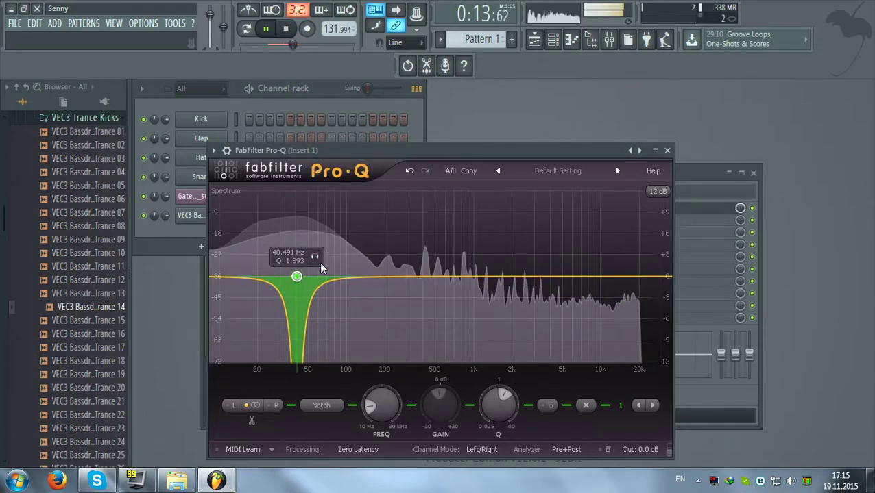
pyautogui.scroll(4, 299, 271)
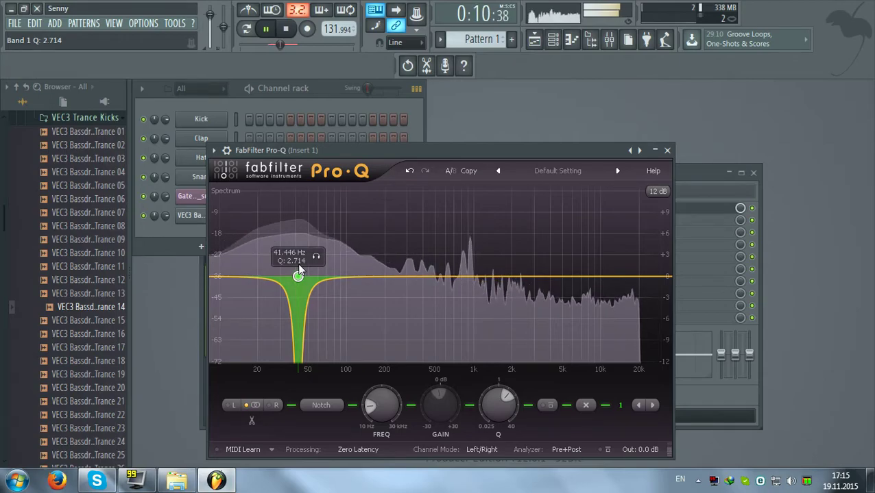
pyautogui.click(763, 213)
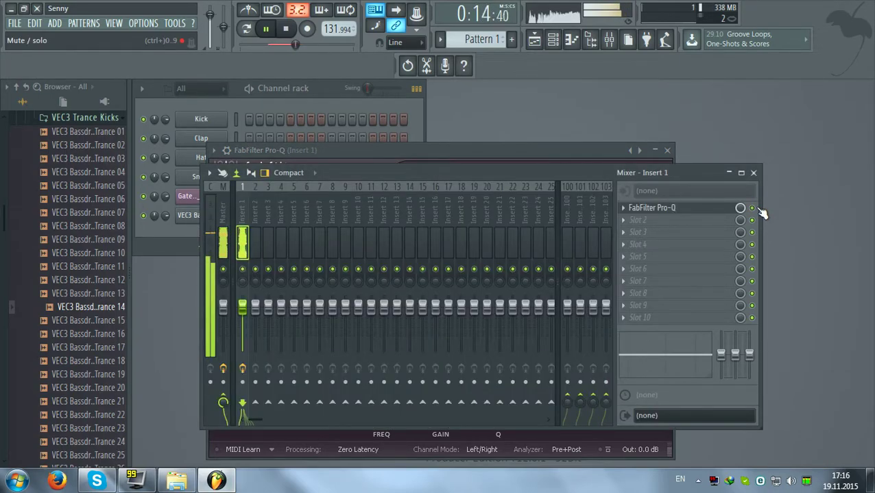
# Close the mixer and the FabFilter Pro-Q window
pyautogui.click(753, 173)
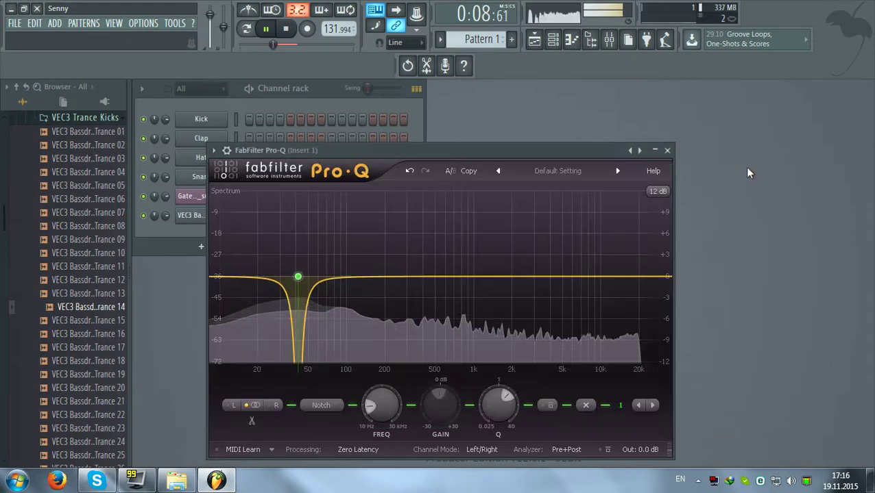
pyautogui.click(667, 150)
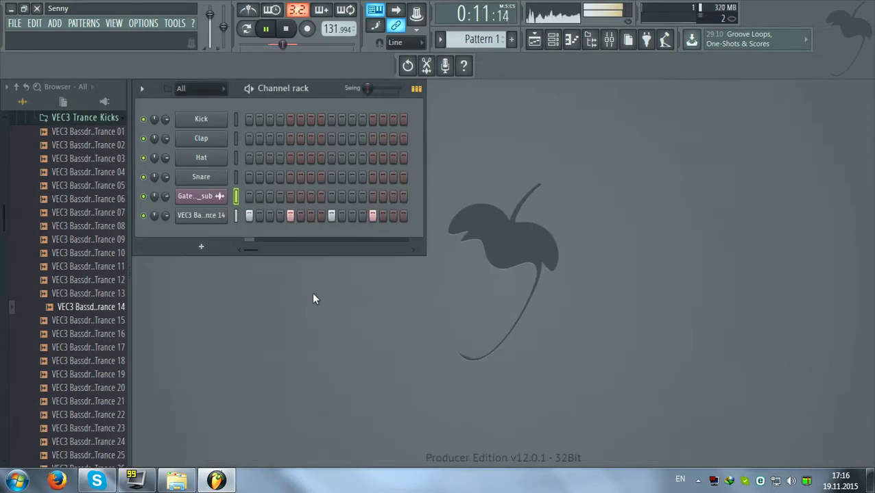
# Try VEC3 Bassdrums Trance 15 through 23 one after another in the kick channel while the song plays
pyautogui.moveTo(99, 321); pyautogui.dragTo(198, 216)
pyautogui.moveTo(108, 336); pyautogui.dragTo(199, 216)
pyautogui.moveTo(103, 349); pyautogui.dragTo(201, 215)
pyautogui.moveTo(120, 370); pyautogui.dragTo(194, 232)
pyautogui.moveTo(127, 377); pyautogui.dragTo(199, 215)
pyautogui.moveTo(114, 400); pyautogui.dragTo(197, 216)
pyautogui.moveTo(110, 403); pyautogui.dragTo(204, 215)
pyautogui.moveTo(111, 421); pyautogui.dragTo(206, 217)
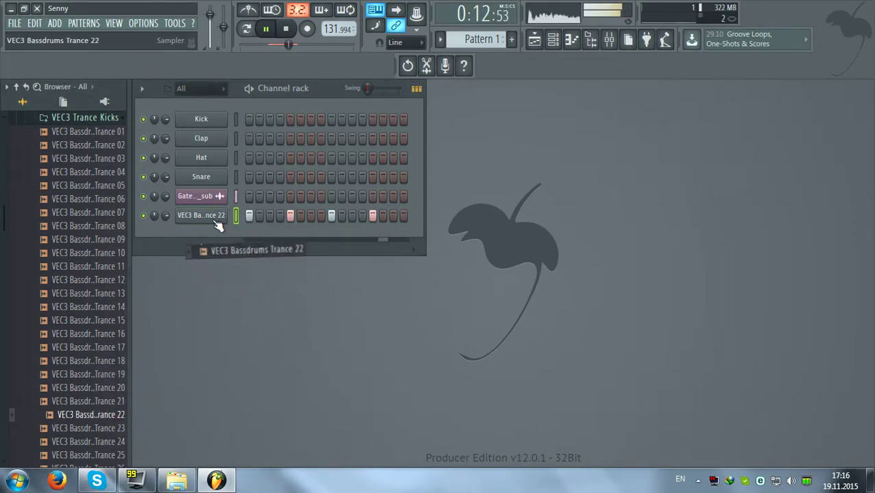
pyautogui.moveTo(110, 427); pyautogui.dragTo(201, 216)
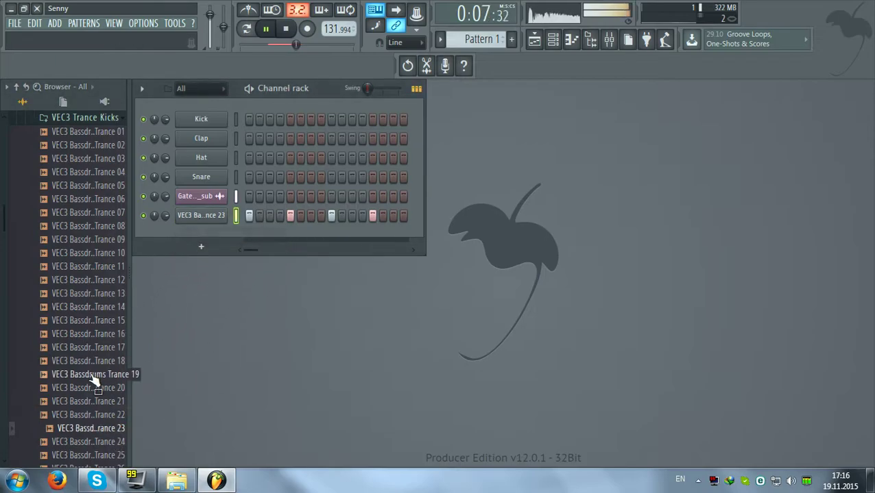
# Try VEC3 Bassdrums Trance 24 through 27 in the kick channel, leaving Trance 27 loaded
pyautogui.scroll(-2, 90, 361)
pyautogui.moveTo(81, 374); pyautogui.dragTo(200, 218)
pyautogui.moveTo(96, 361); pyautogui.dragTo(218, 221)
pyautogui.moveTo(89, 388); pyautogui.dragTo(203, 217)
pyautogui.moveTo(113, 405); pyautogui.dragTo(208, 228)
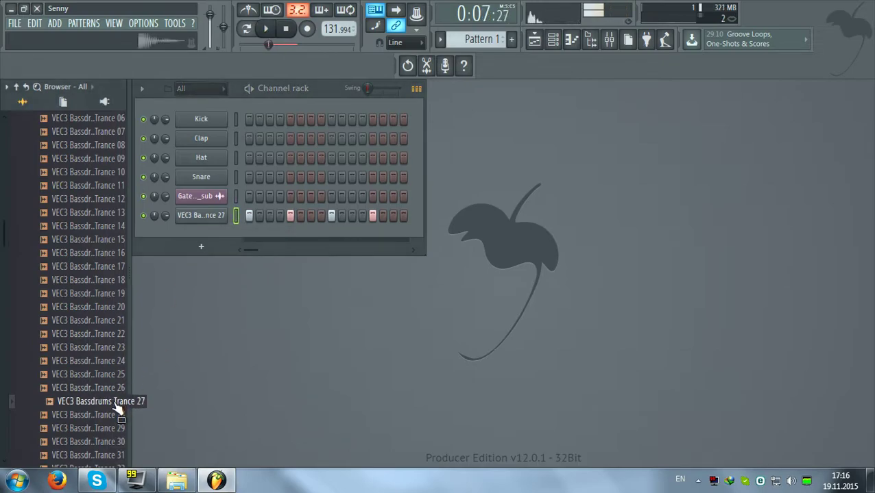
# Preview the trance kick samples in the browser from about VEC3 Bassdrums Trance 11 up to 29
pyautogui.click(108, 186)
pyautogui.click(112, 213)
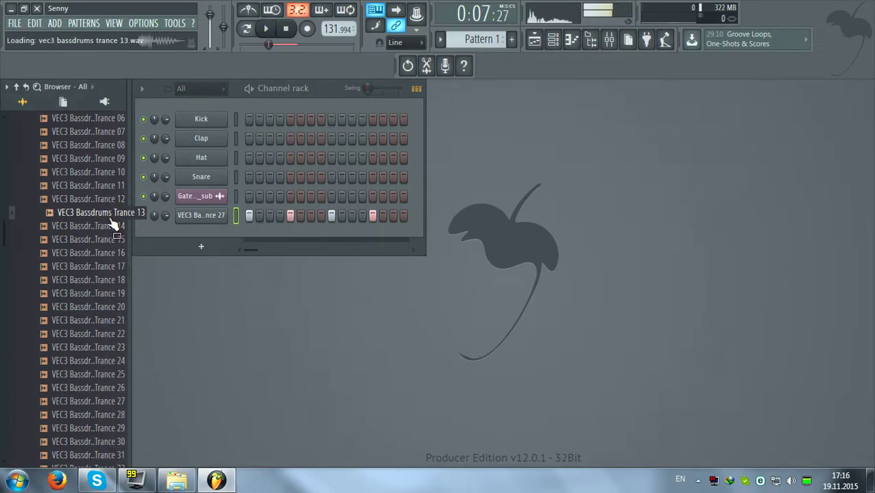
pyautogui.click(113, 225)
pyautogui.press('Down')
pyautogui.press('Down')
pyautogui.press('Down')
pyautogui.press('Down')
pyautogui.press('Down')
pyautogui.press('Down')
pyautogui.press('Down')
pyautogui.press('Down')
pyautogui.press('Down')
pyautogui.press('Down')
pyautogui.press('Down')
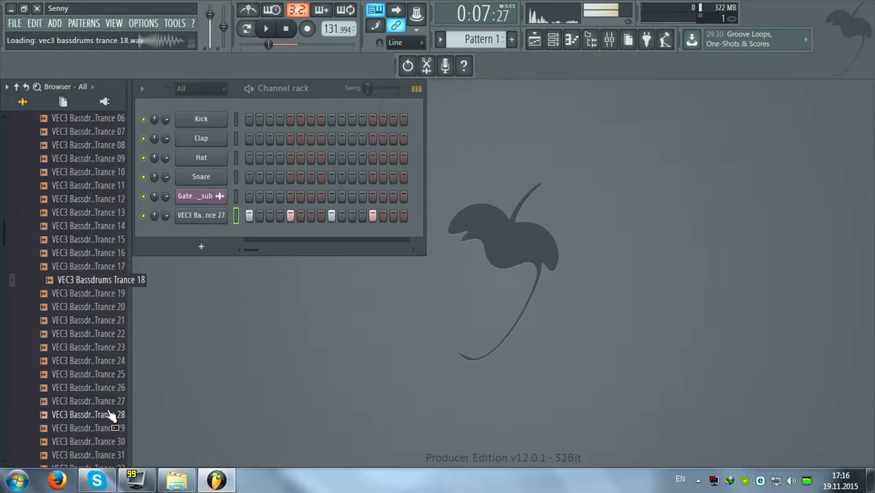
pyautogui.press('Down')
pyautogui.press('Down')
pyautogui.press('Down')
pyautogui.press('Down')
pyautogui.press('Down')
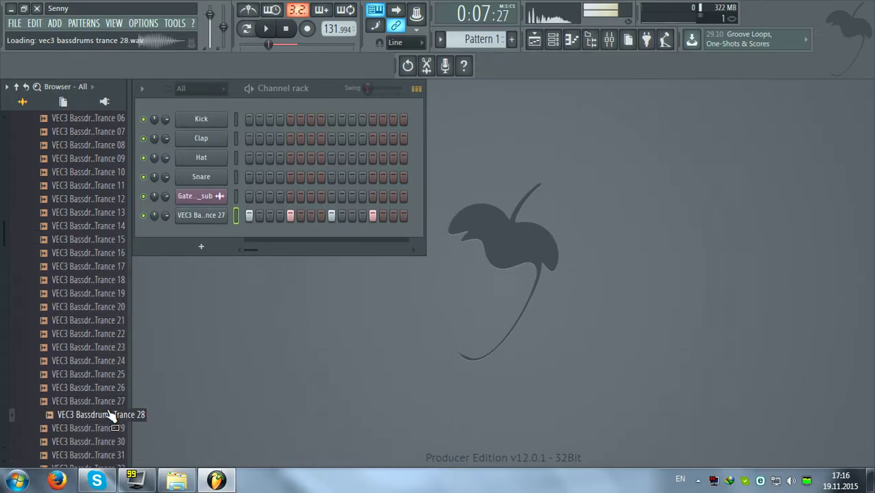
pyautogui.click(108, 417)
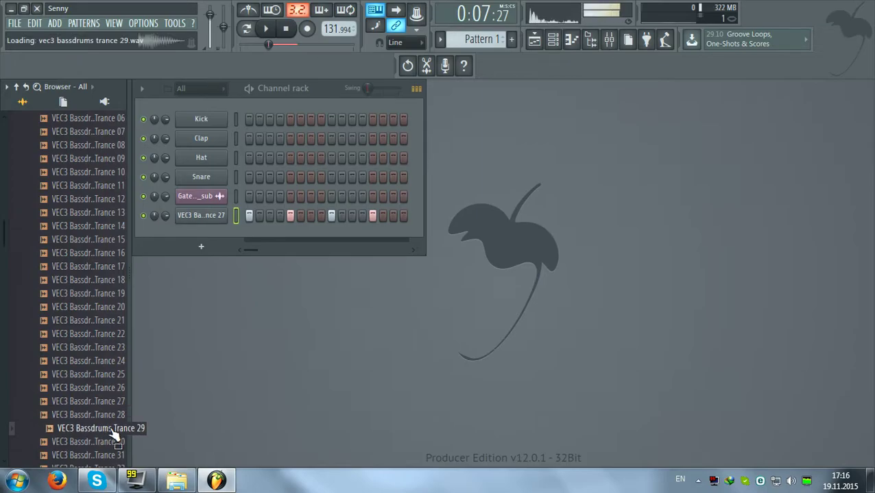
# Compare VEC3 Bassdrums Trance 28 and 29 in the kick channel during playback, leaving Trance 28 loaded
pyautogui.moveTo(108, 419); pyautogui.dragTo(189, 221)
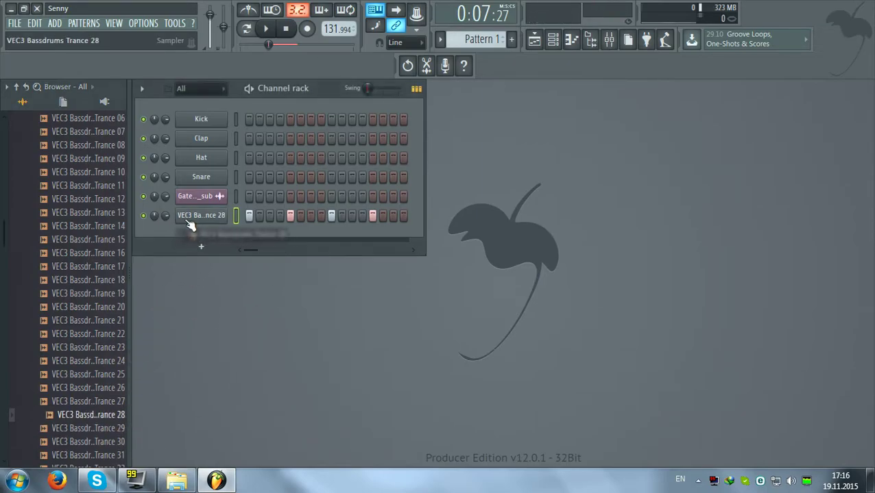
pyautogui.press('space')
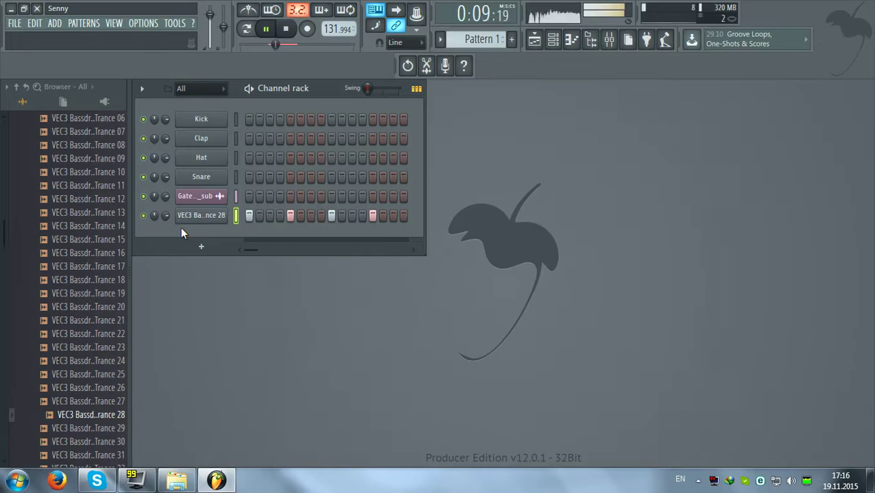
pyautogui.click(107, 430)
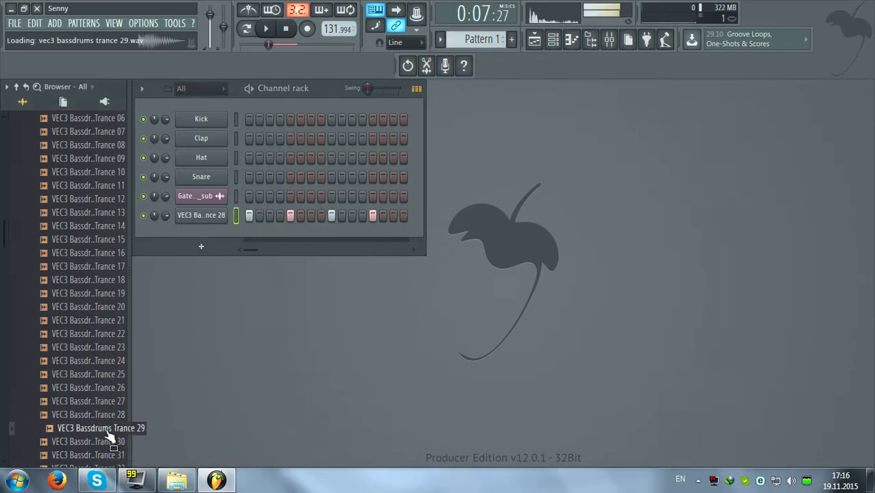
pyautogui.moveTo(113, 439); pyautogui.dragTo(196, 227)
pyautogui.press('space')
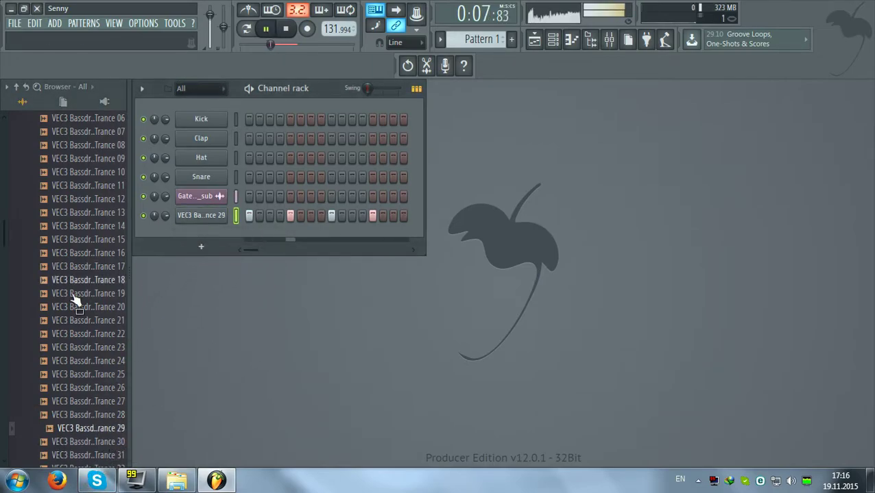
pyautogui.moveTo(89, 415); pyautogui.dragTo(195, 217)
# Stop playback and preview the trance kick samples in the browser from VEC3 Bassdrums Trance 30 up to 45
pyautogui.scroll(-4, 98, 336)
pyautogui.click(96, 281)
pyautogui.press('space')
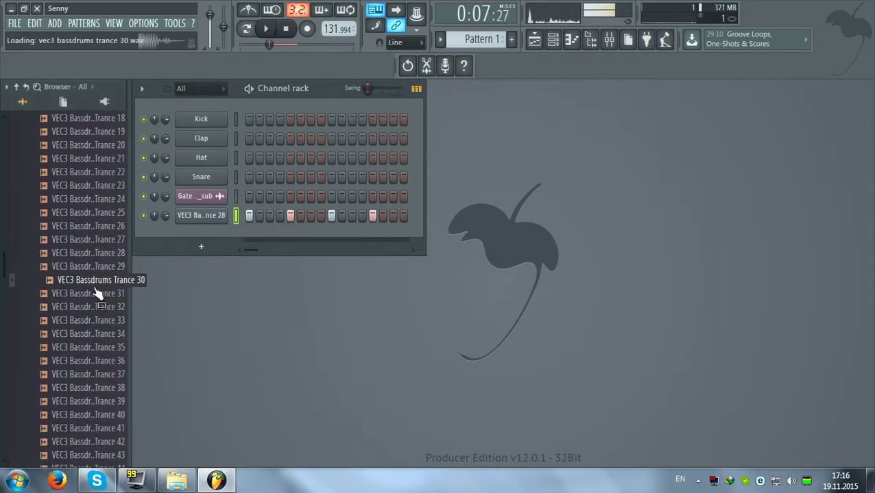
pyautogui.press('Down')
pyautogui.press('Down')
pyautogui.press('Down')
pyautogui.press('Up')
pyautogui.press('Up')
pyautogui.press('Down')
pyautogui.press('Down')
pyautogui.press('Down')
pyautogui.press('Down')
pyautogui.press('Down')
pyautogui.press('Down')
pyautogui.press('Down')
pyautogui.press('Down')
pyautogui.press('Down')
pyautogui.press('Down')
pyautogui.press('Down')
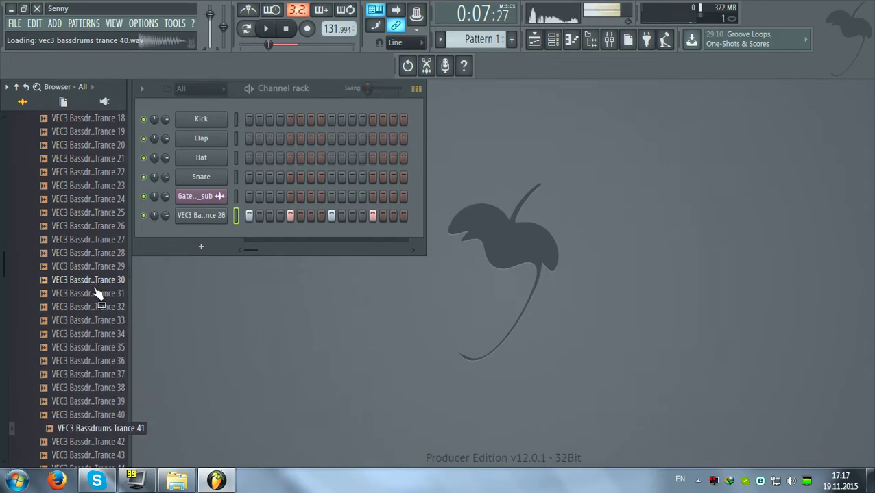
pyautogui.press('Down')
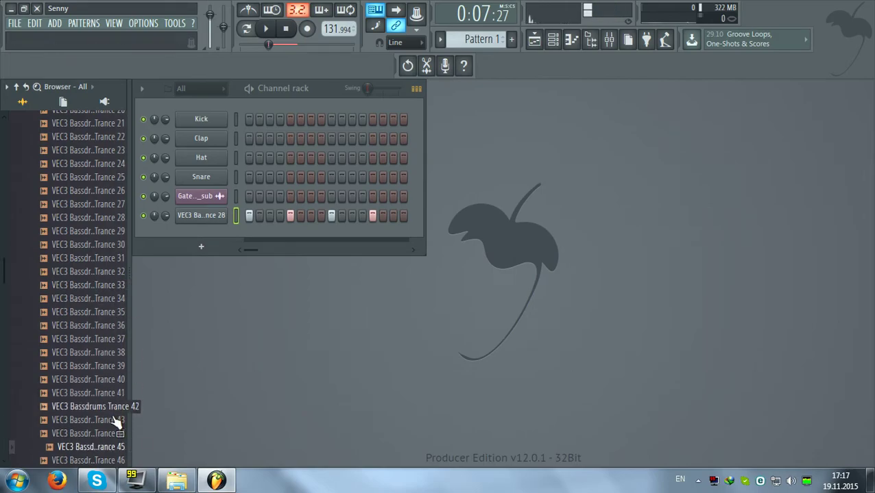
# Load VEC3 Bassdrums Trance 45 into the kick channel and play it with the song briefly
pyautogui.moveTo(170, 224); pyautogui.dragTo(171, 218)
pyautogui.press('space')
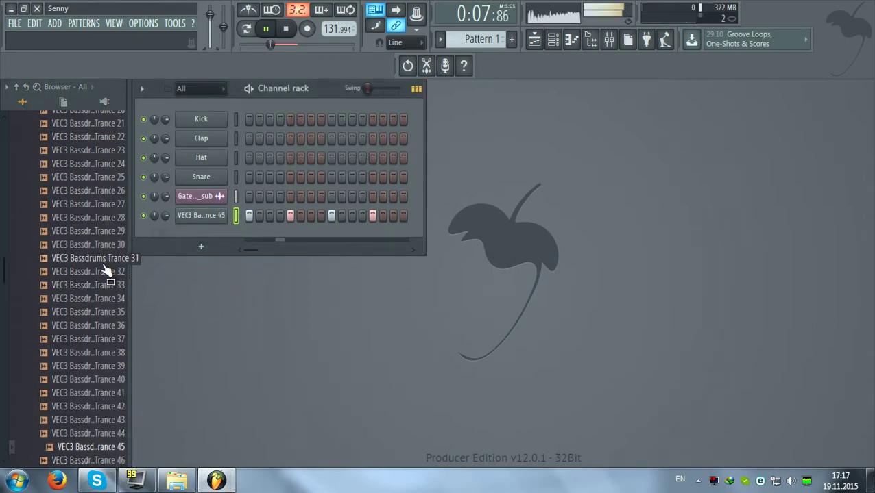
pyautogui.scroll(-6, 104, 265)
pyautogui.press('space')
# Preview the remaining trance kick samples in the browser from VEC3 Bassdrums Trance 50 up to 76
pyautogui.click(97, 263)
pyautogui.click(96, 268)
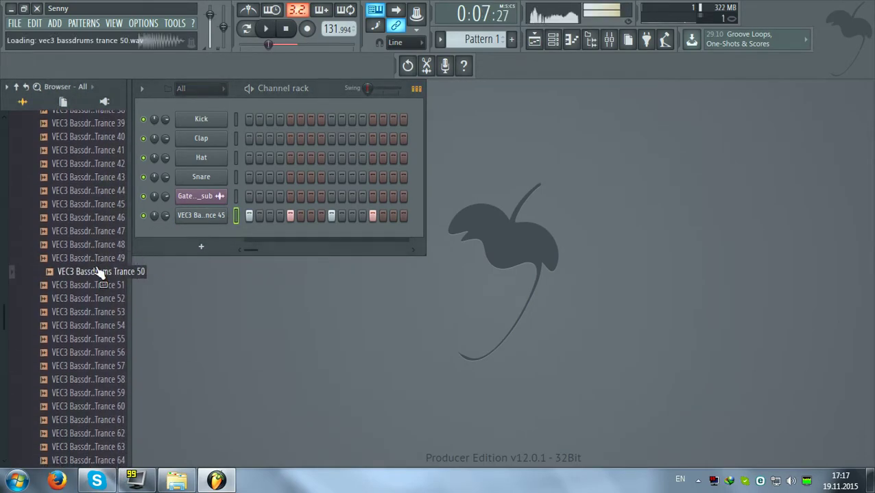
pyautogui.press('Down')
pyautogui.press('Down')
pyautogui.press('Down')
pyautogui.press('Down')
pyautogui.press('Down')
pyautogui.press('Down')
pyautogui.press('Down')
pyautogui.press('Down')
pyautogui.press('Down')
pyautogui.press('Down')
pyautogui.press('Down')
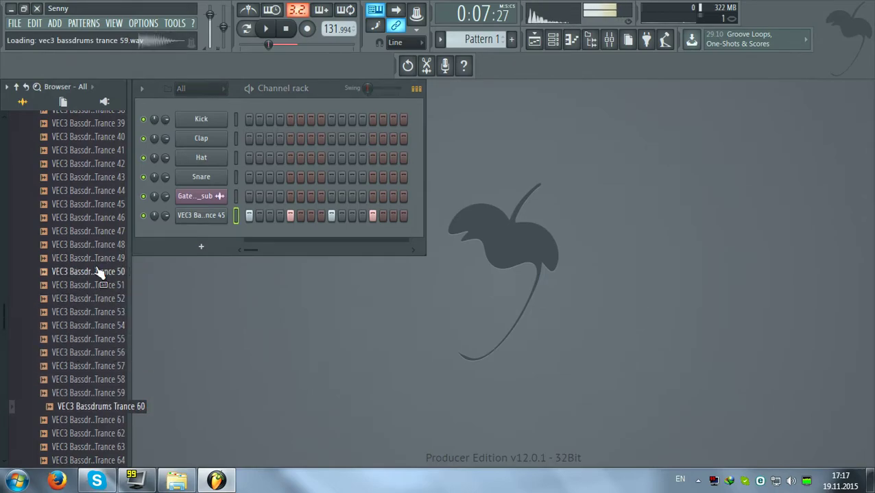
pyautogui.press('Down')
pyautogui.press('Down')
pyautogui.press('Down')
pyautogui.press('Down')
pyautogui.press('Down')
pyautogui.press('Down')
pyautogui.press('Down')
pyautogui.press('Down')
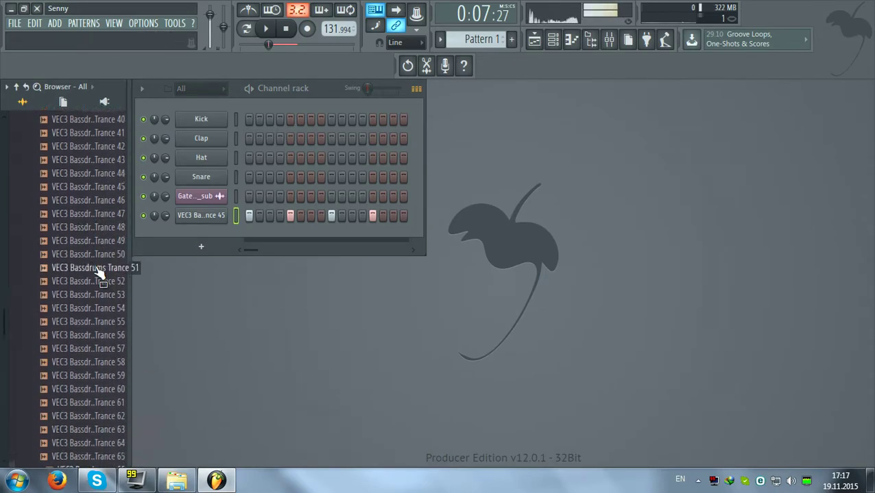
pyautogui.press('Down')
pyautogui.press('Down')
pyautogui.press('Down')
pyautogui.press('Down')
pyautogui.press('Down')
pyautogui.press('Down')
pyautogui.press('Down')
pyautogui.press('Down')
pyautogui.press('Down')
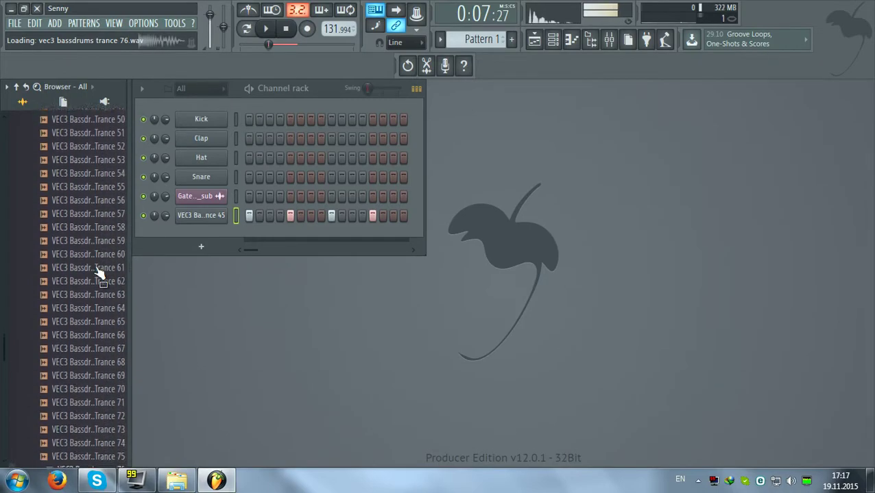
# Load VEC3 Bassdrums Trance 14 back into the kick channel and start playback
pyautogui.scroll(10, 98, 271)
pyautogui.scroll(9, 96, 268)
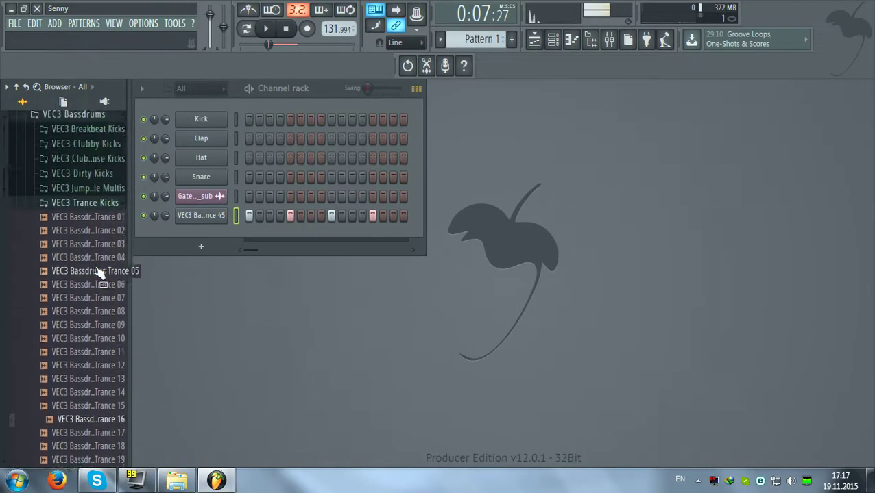
pyautogui.scroll(-2, 106, 380)
pyautogui.moveTo(106, 335); pyautogui.dragTo(218, 217)
pyautogui.press('space')
# In the playlist, briefly mute Track 3 and Track 1 in turn to compare the layers, and return to the channel rack
pyautogui.click(539, 48)
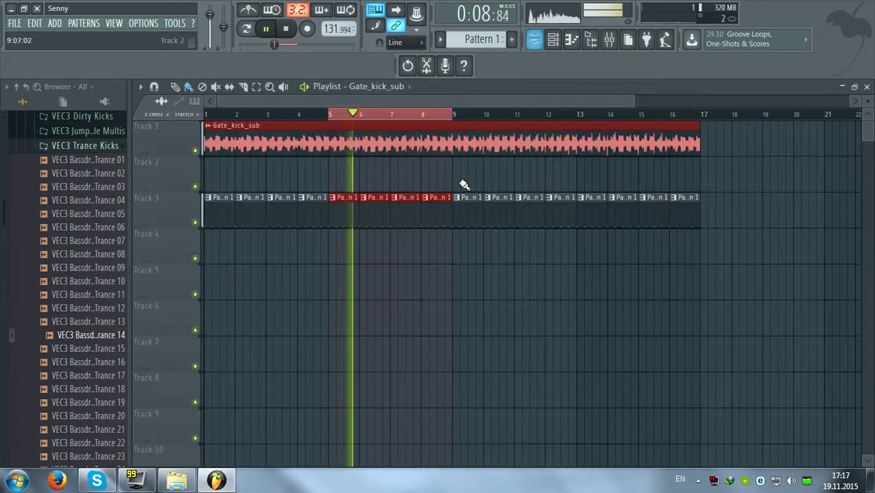
pyautogui.scroll(-2, 403, 121)
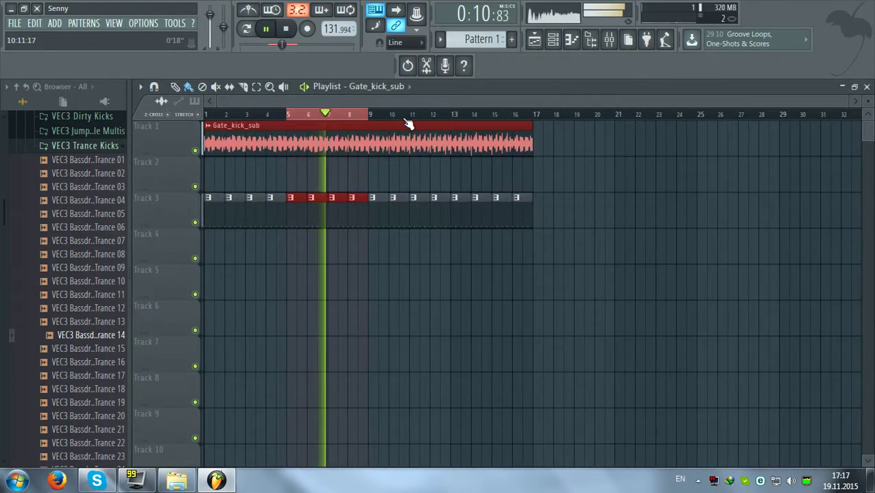
pyautogui.click(195, 224)
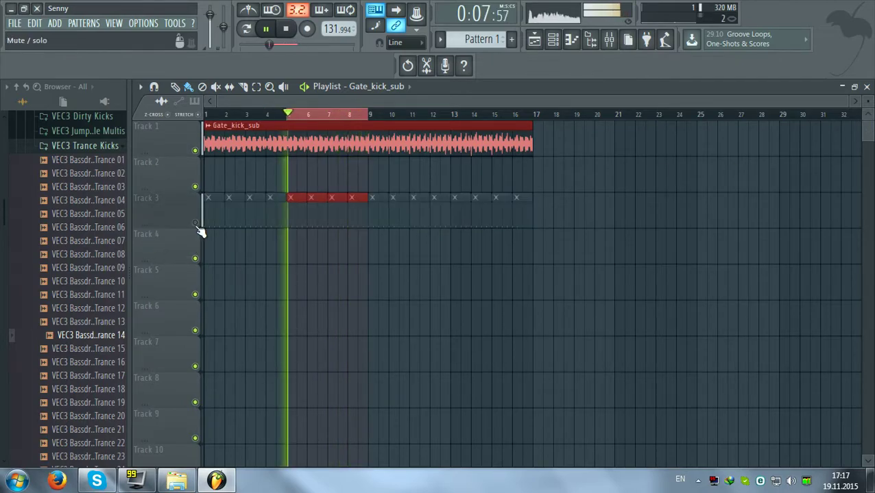
pyautogui.click(195, 223)
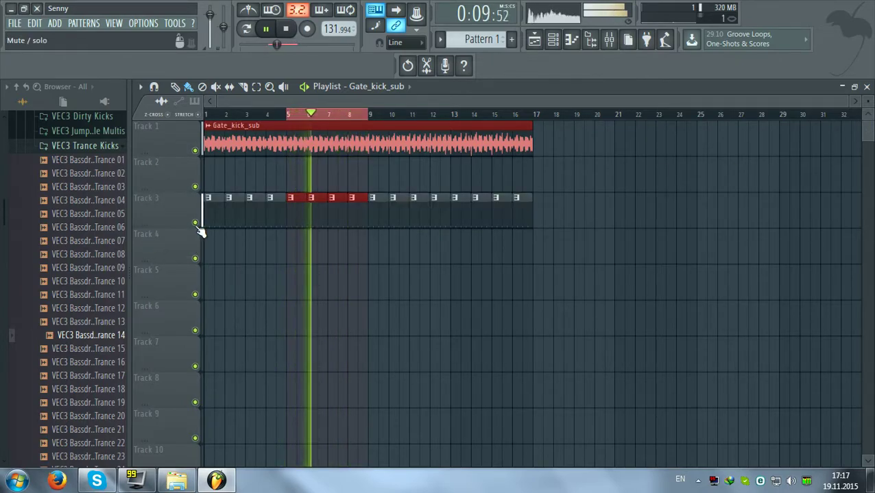
pyautogui.click(195, 150)
pyautogui.click(195, 150)
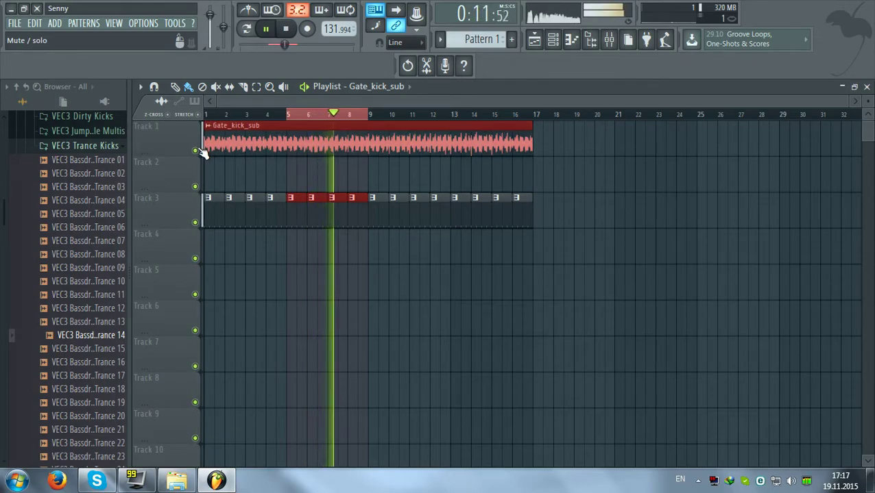
pyautogui.press('F5')
pyautogui.press('F6')
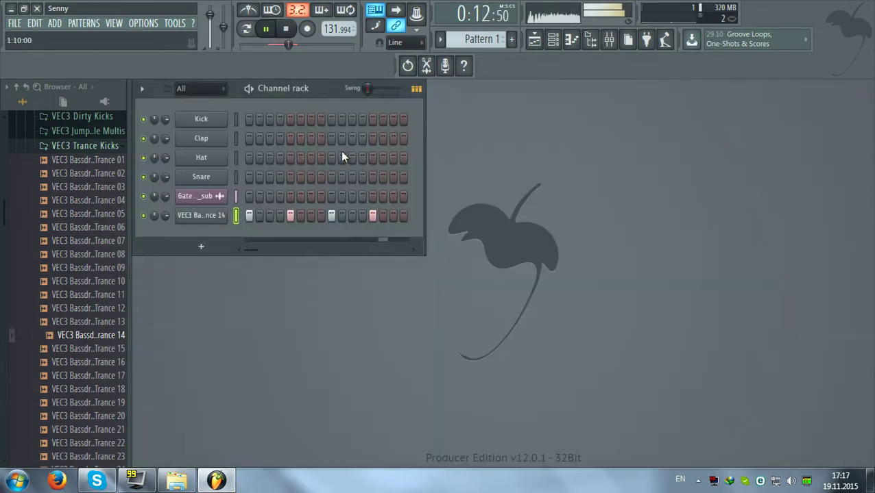
# Collapse the kick folders, open VEC3 Loops 140 BPM and preview loops 007 and 004 with the song stopped
pyautogui.click(85, 145)
pyautogui.click(61, 220)
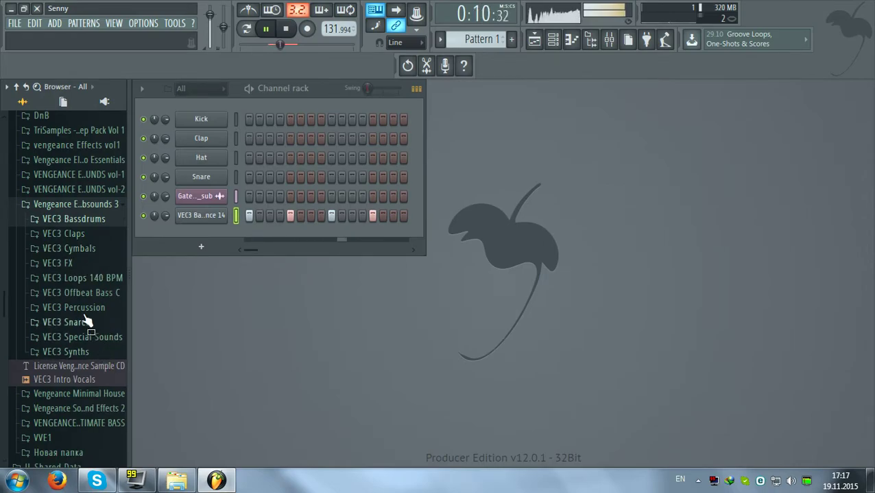
pyautogui.click(83, 278)
pyautogui.press('space')
pyautogui.click(83, 257)
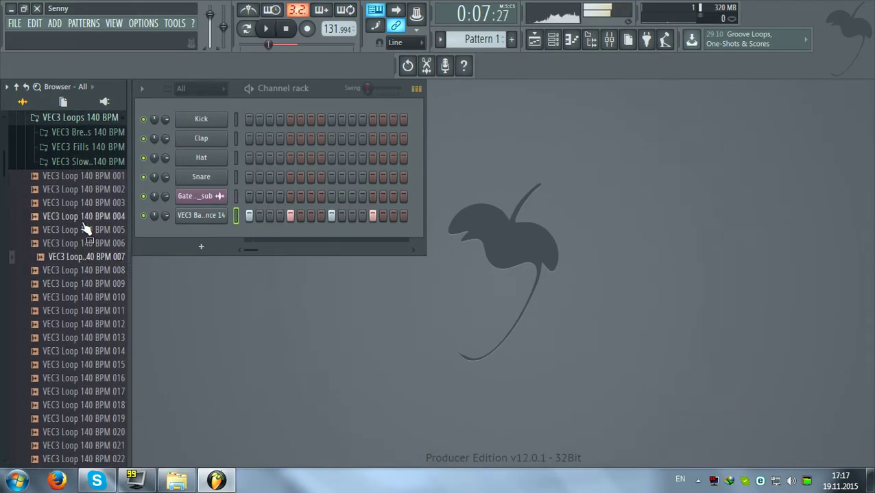
pyautogui.click(84, 219)
# Switch to Pattern 2, open VEC3 Loop 140 BPM 004 in a new Slicex channel and close the plugin window
pyautogui.rightClick(85, 218)
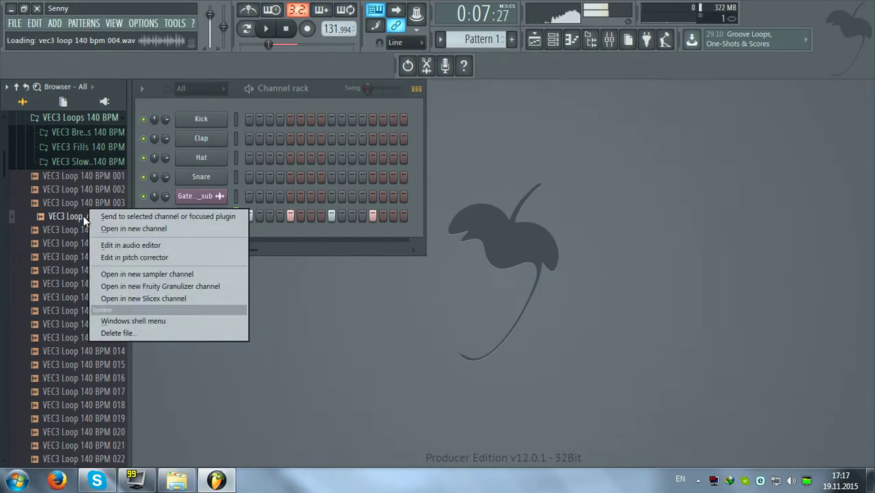
pyautogui.click(324, 93)
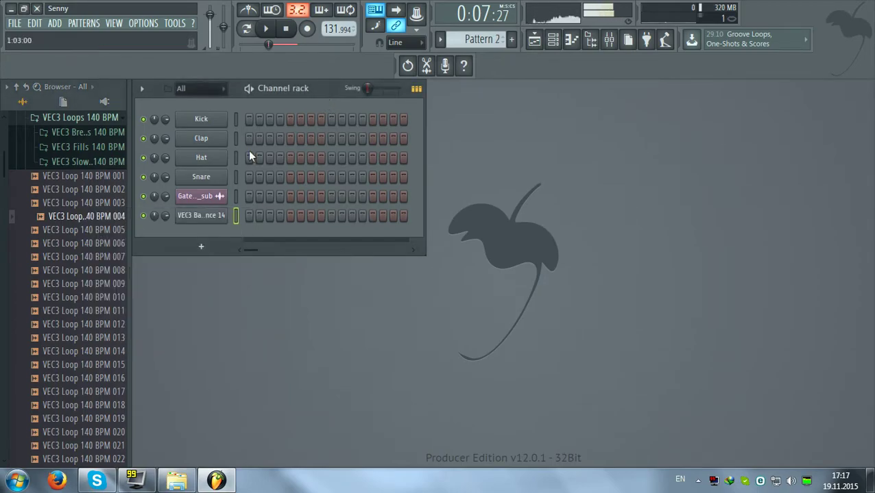
pyautogui.rightClick(106, 230)
pyautogui.click(218, 298)
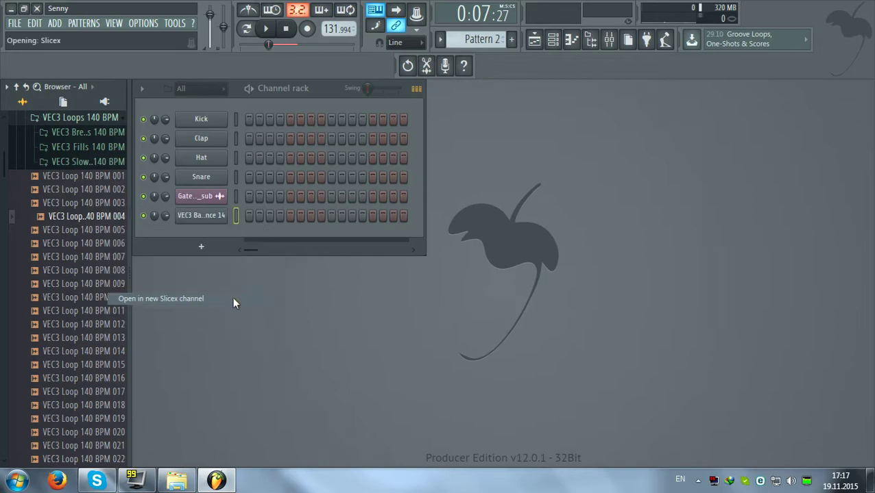
pyautogui.click(645, 197)
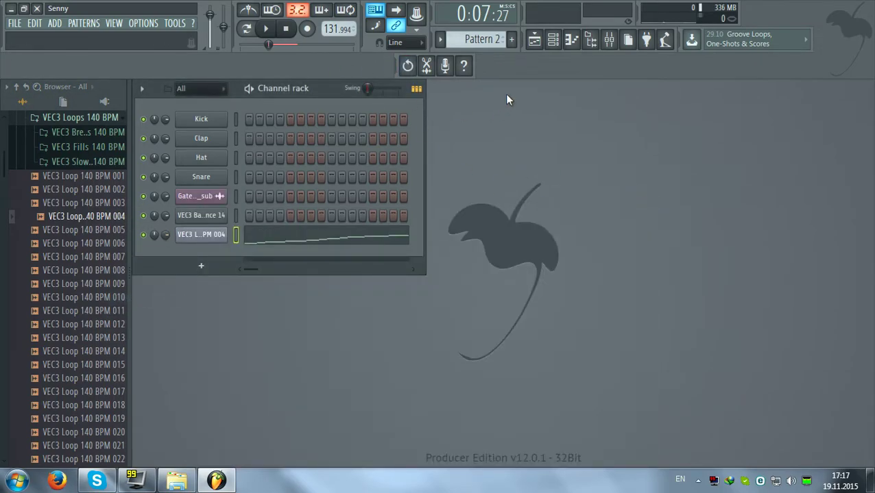
# Place two back-to-back Pattern 2 clips on Track 5 of the playlist, starting at bars 5 and 7, and play them with the song
pyautogui.click(532, 42)
pyautogui.click(346, 290)
pyautogui.moveTo(346, 288); pyautogui.dragTo(303, 282)
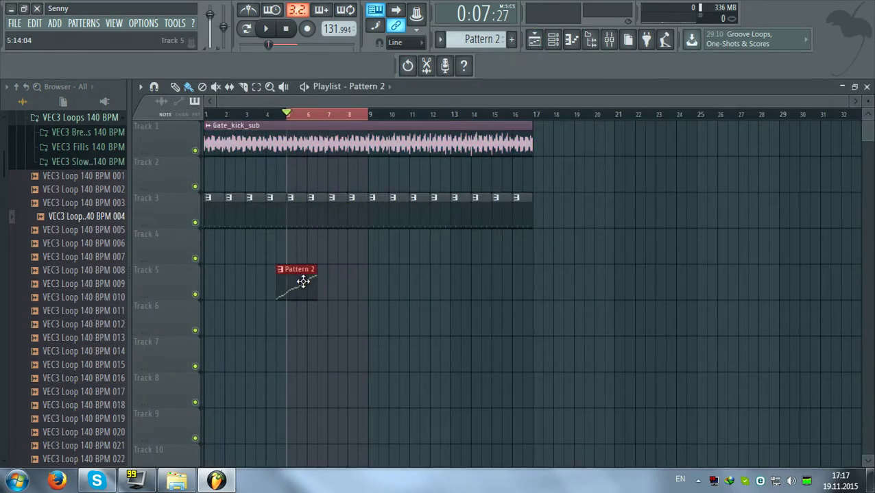
pyautogui.press('space')
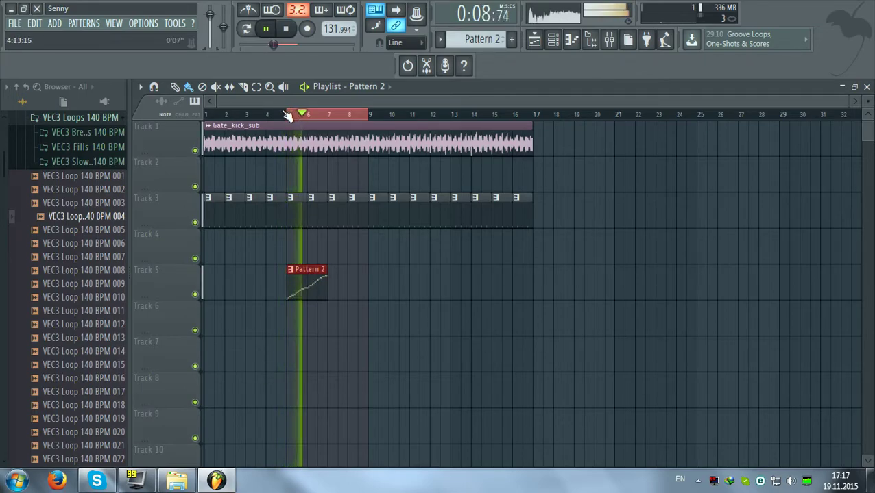
pyautogui.scroll(3, 289, 113)
pyautogui.press('space')
pyautogui.press('space')
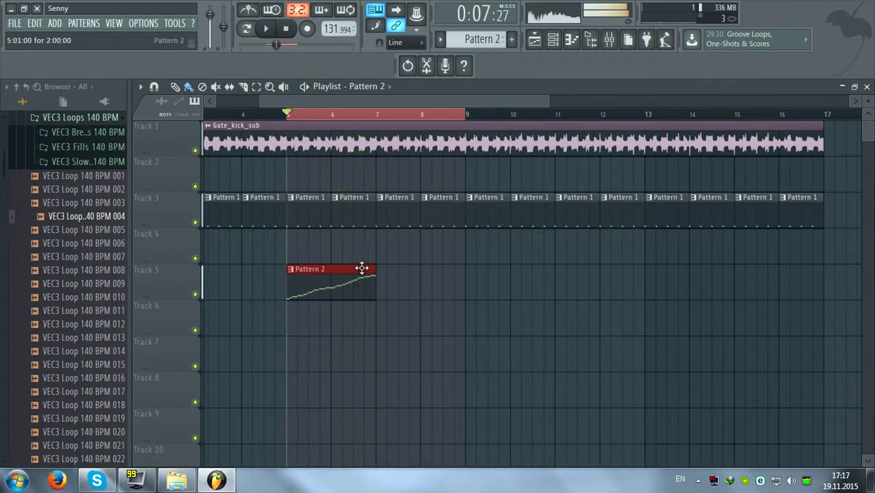
pyautogui.moveTo(320, 284); pyautogui.dragTo(410, 288)
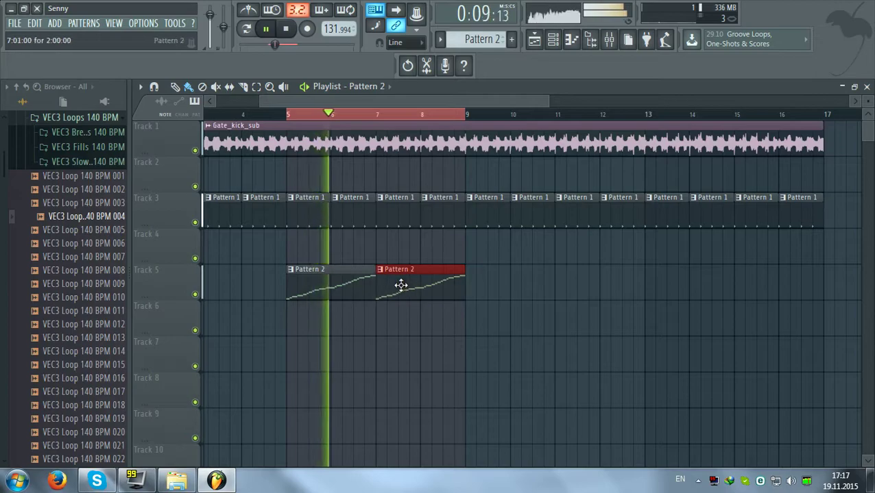
# Return to the channel rack, preview loops from 005 to 008, and try VEC3 Loop 140 BPM 008 in the Slicex channel with playback running
pyautogui.click(866, 87)
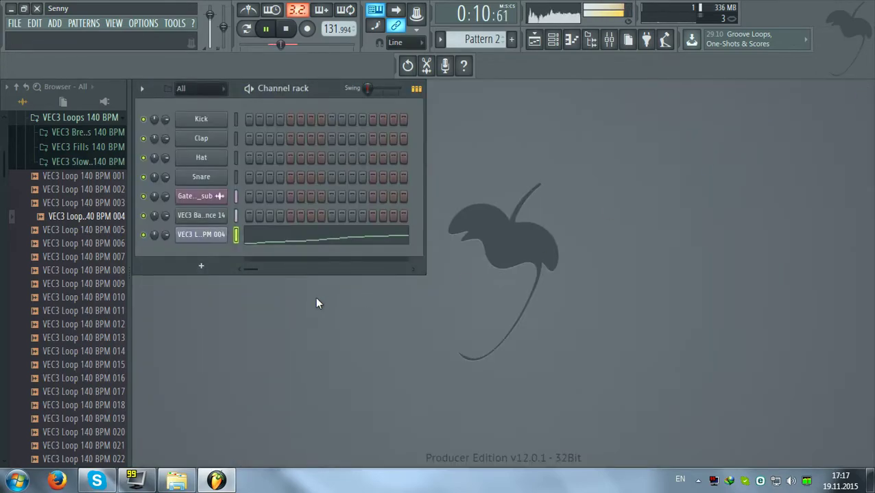
pyautogui.click(104, 231)
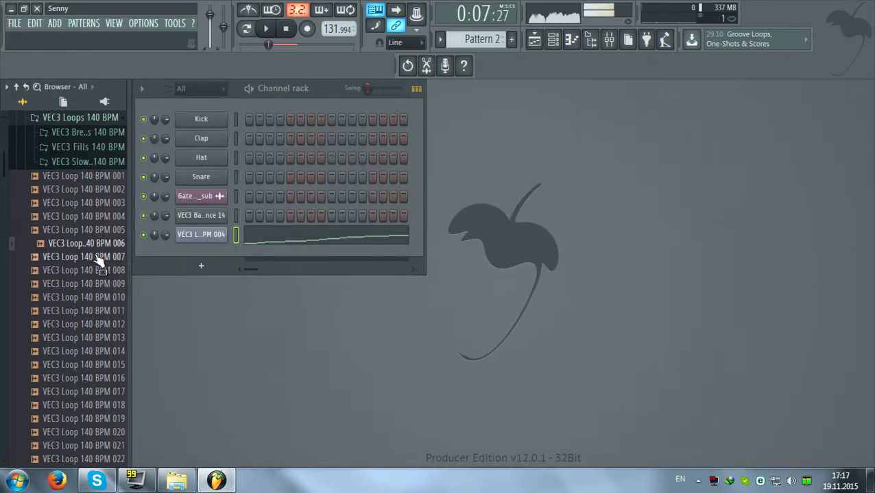
pyautogui.click(96, 272)
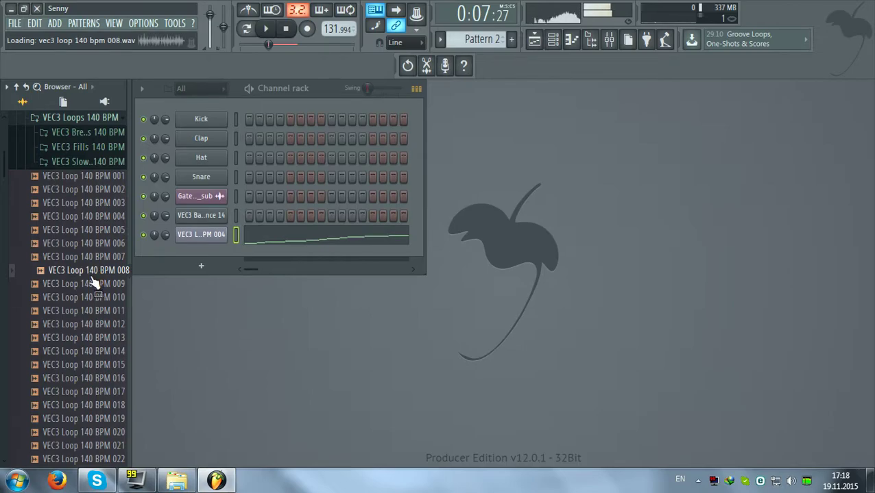
pyautogui.moveTo(91, 276); pyautogui.dragTo(221, 237)
pyautogui.press('space')
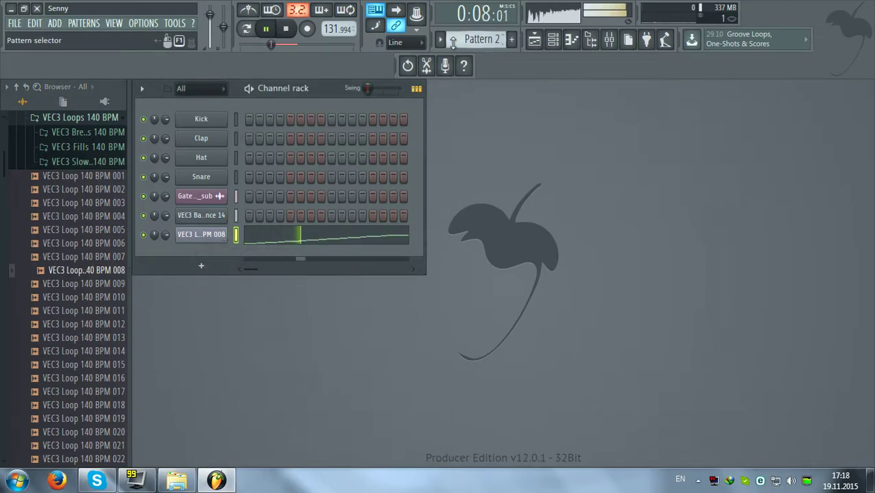
# Listen to loop 008 against the other layers in the playlist, stop playback and preview loop 009
pyautogui.click(534, 39)
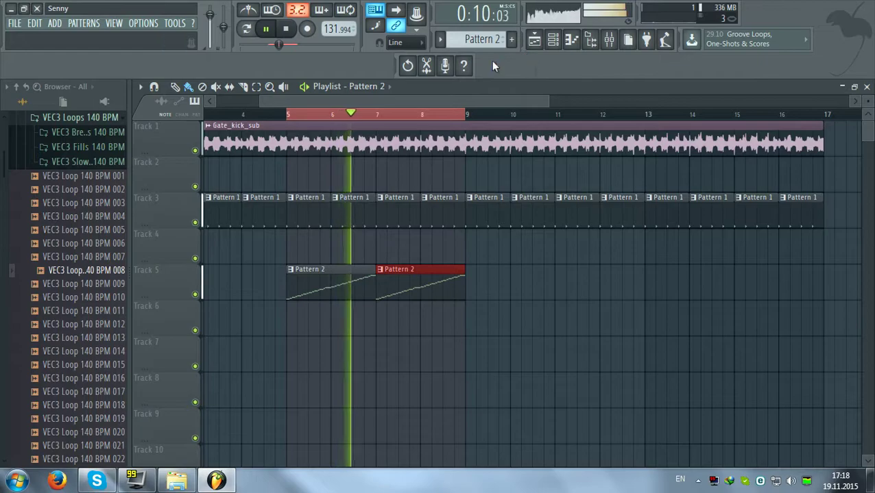
pyautogui.click(867, 87)
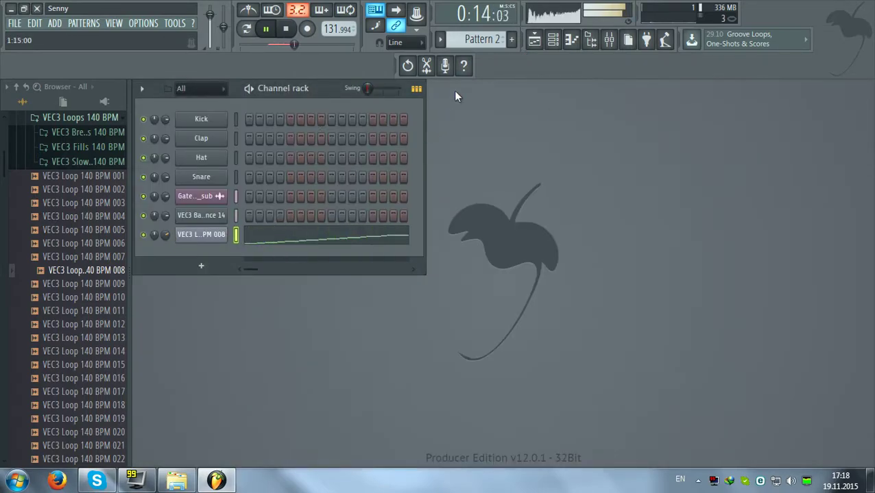
pyautogui.click(539, 49)
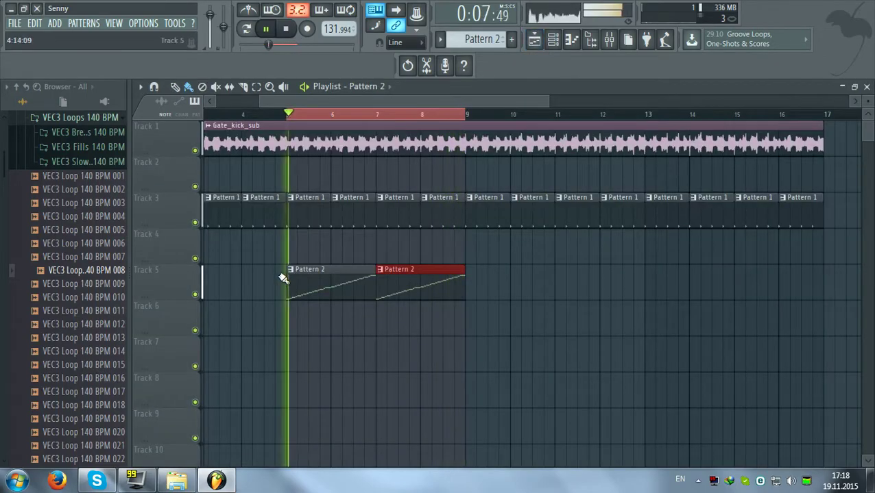
pyautogui.press('space')
pyautogui.press('Down')
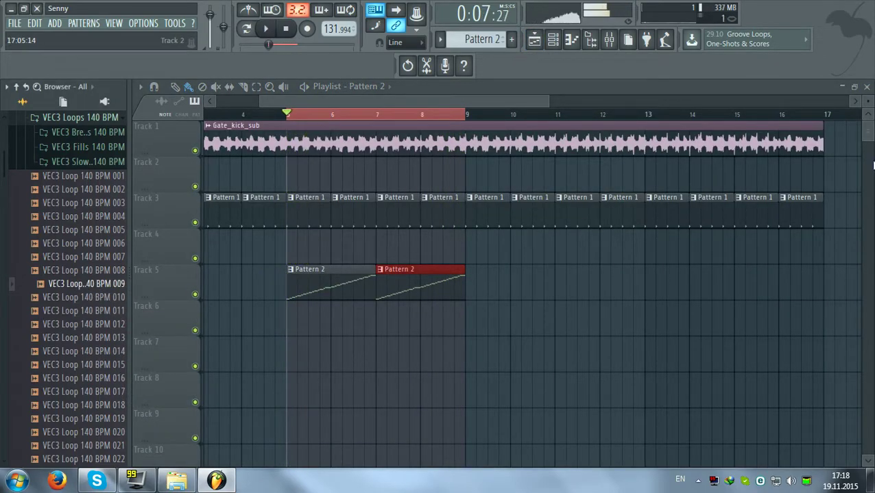
# Return to the channel rack, preview loops 010 to 013 and load VEC3 Loop 140 BPM 013 into the Slicex channel
pyautogui.click(868, 88)
pyautogui.click(109, 299)
pyautogui.click(112, 313)
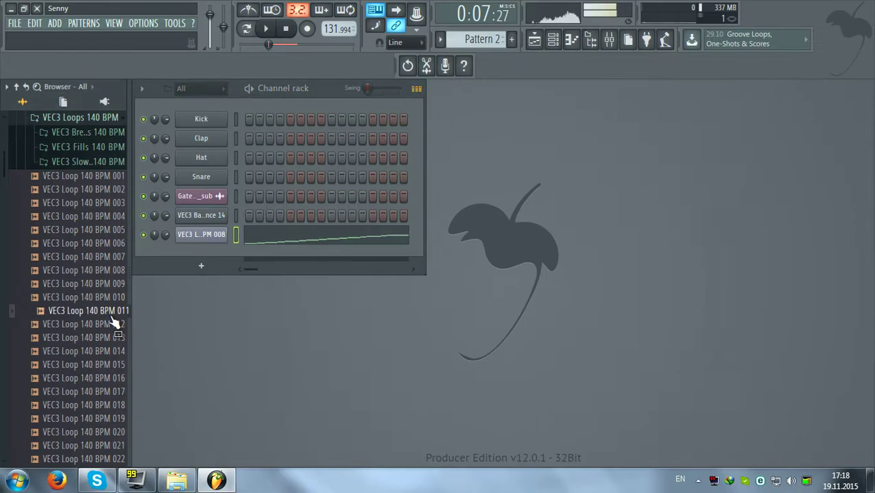
pyautogui.click(115, 325)
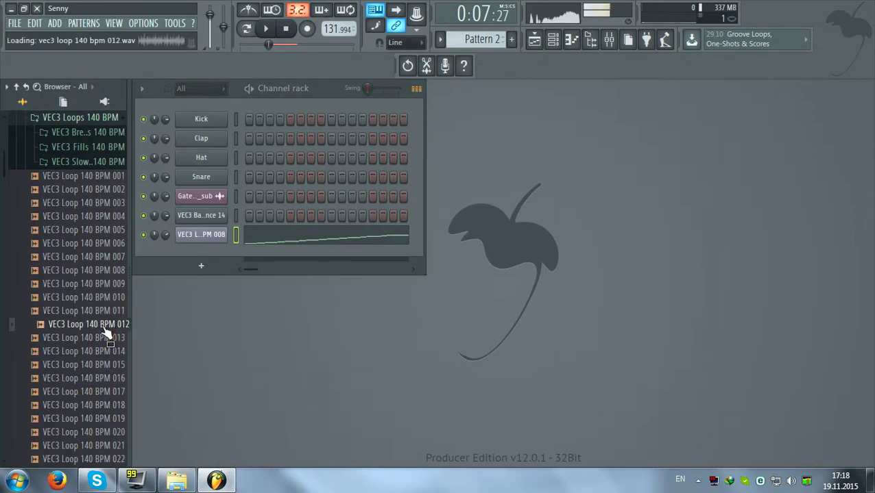
pyautogui.click(107, 338)
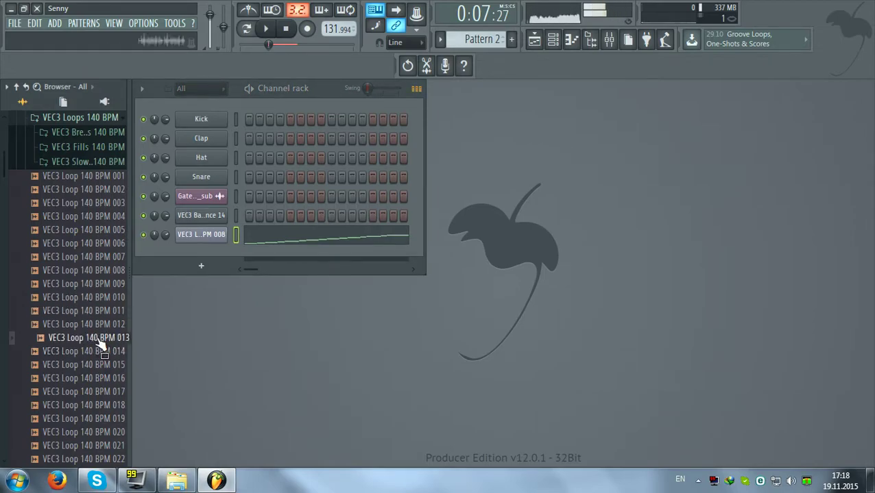
pyautogui.moveTo(201, 244); pyautogui.dragTo(207, 237)
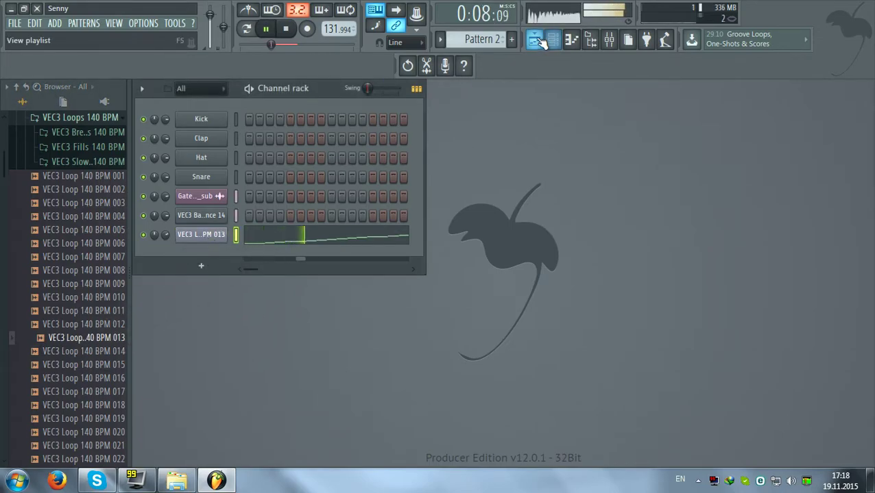
# Clear the bar 5 to 9 time selection in the playlist and play the song from shortly before bar 4
pyautogui.click(539, 40)
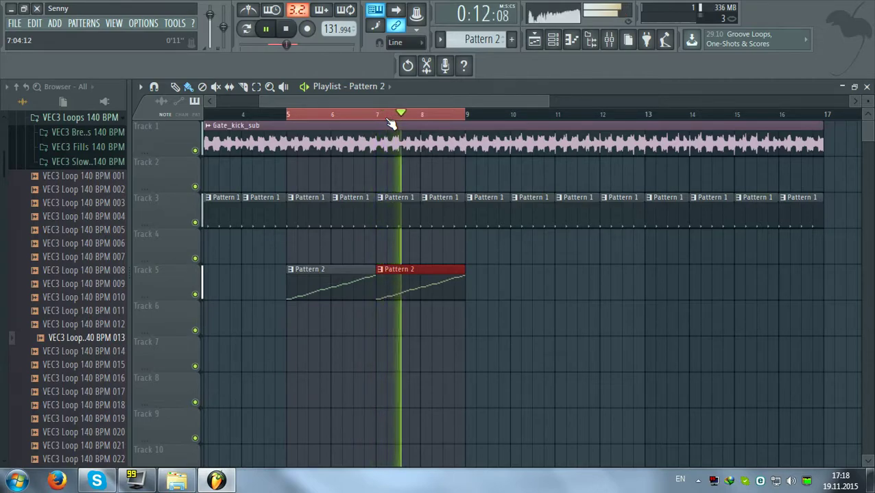
pyautogui.press('space')
pyautogui.click(225, 116)
pyautogui.press('space')
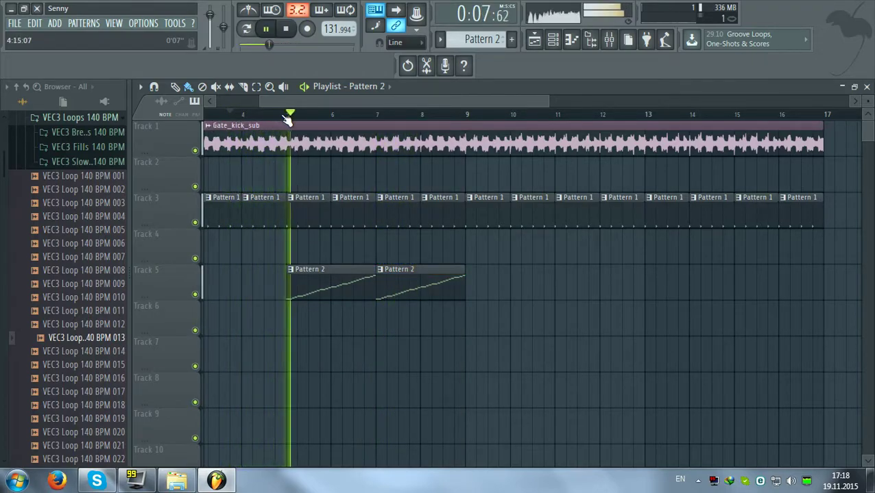
pyautogui.scroll(-3, 286, 119)
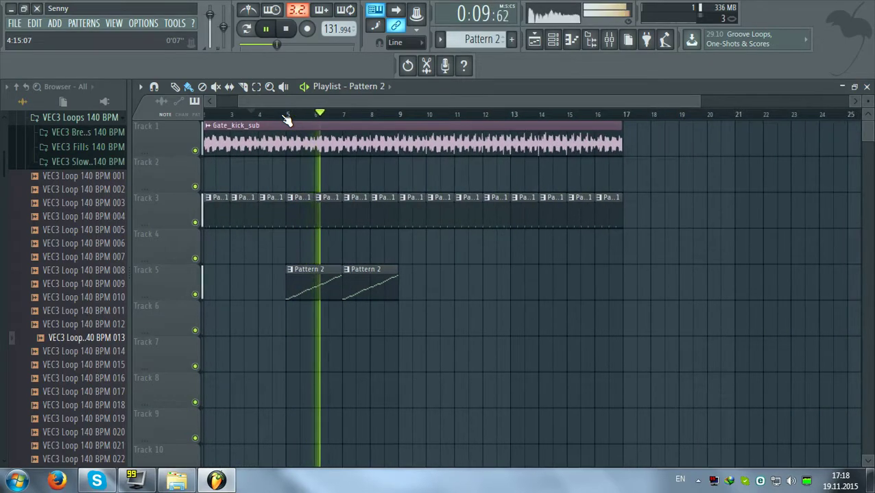
pyautogui.scroll(3, 314, 121)
pyautogui.scroll(1, 315, 122)
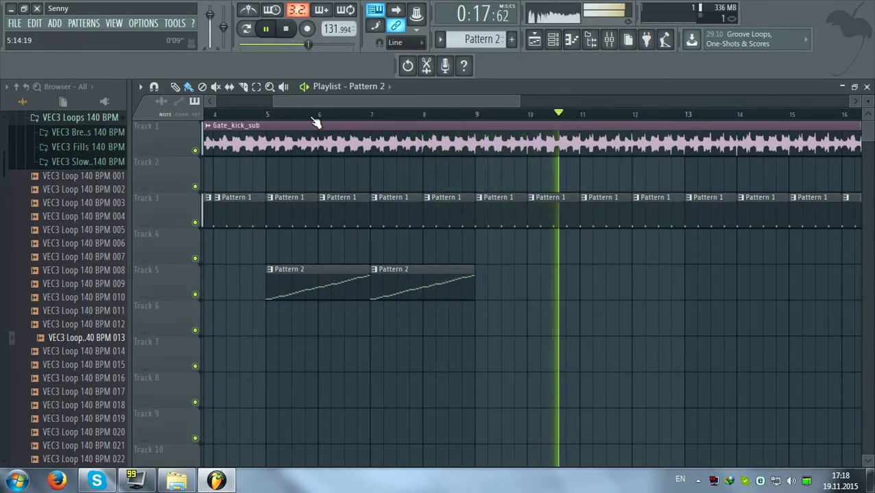
pyautogui.scroll(-5, 315, 122)
# Switch to Windows Explorer and import Gate.mp3 from drive E: onto Track 2 of the playlist, past the end of the Gate_kick_sub clip
pyautogui.click(191, 483)
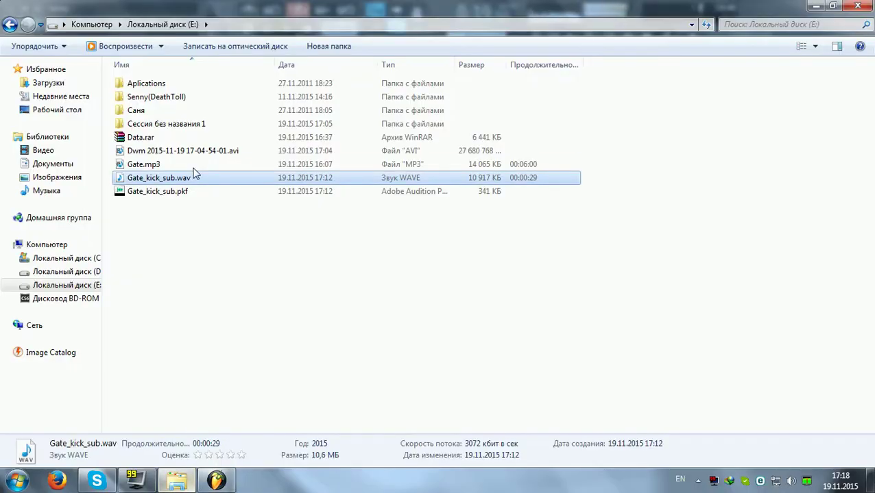
pyautogui.click(144, 165)
pyautogui.moveTo(209, 478); pyautogui.dragTo(637, 193)
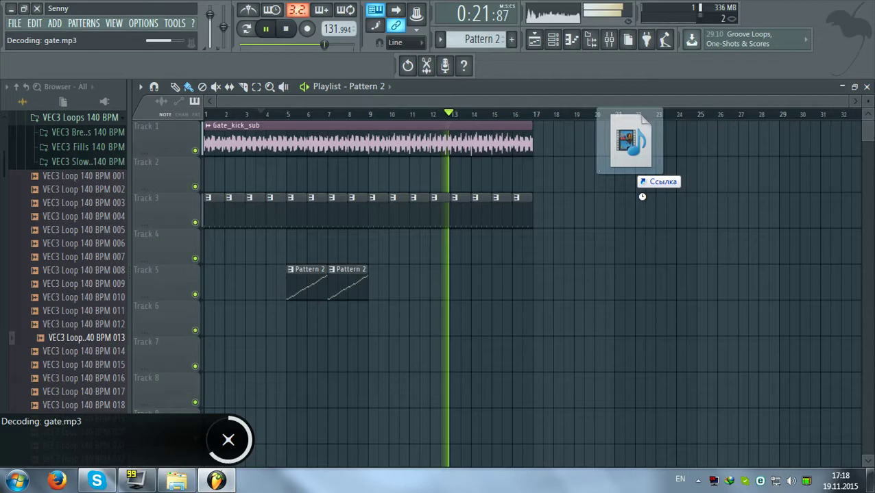
# Stop the song and restart playback inside the imported Gate clip
pyautogui.scroll(-4, 582, 117)
pyautogui.press('space')
pyautogui.click(579, 116)
pyautogui.press('space')
pyautogui.scroll(-1, 549, 115)
pyautogui.hscroll(6, 549, 115)
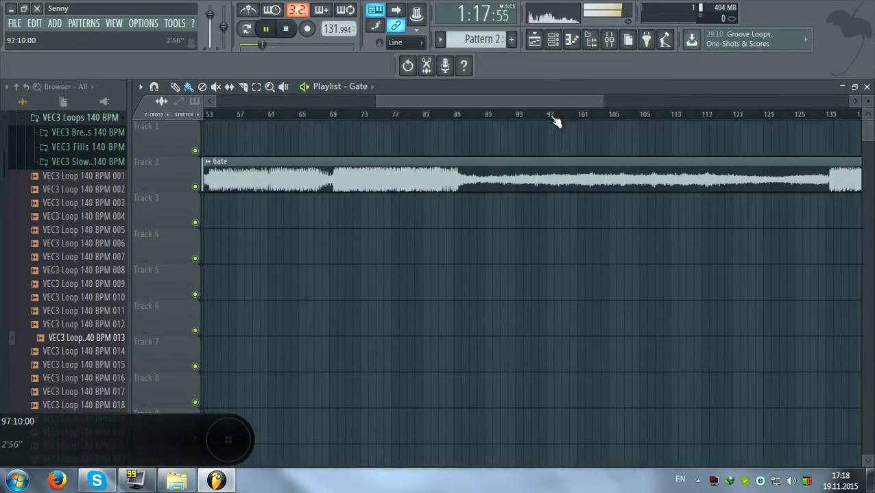
# Audition the Gate clip at several positions from bar 81 onward to locate the drop after the breakdown
pyautogui.click(368, 117)
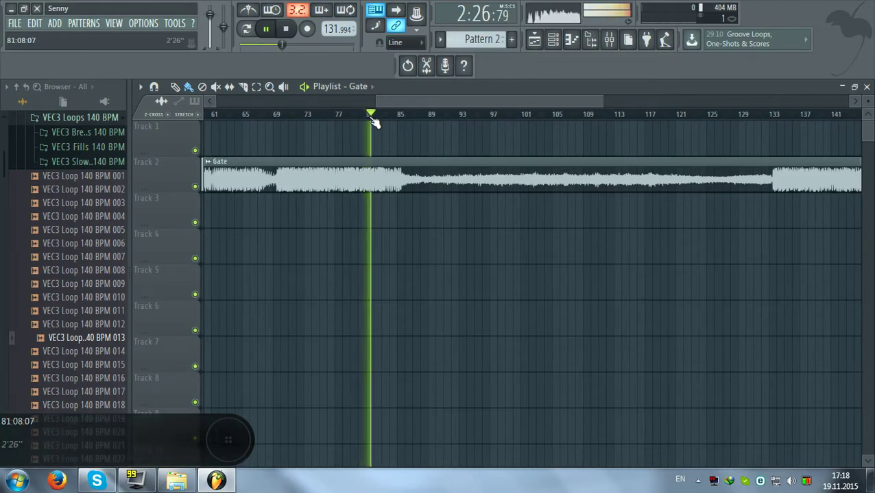
pyautogui.click(266, 117)
pyautogui.click(620, 117)
pyautogui.click(718, 117)
pyautogui.click(767, 117)
pyautogui.scroll(2, 777, 118)
pyautogui.scroll(5, 781, 122)
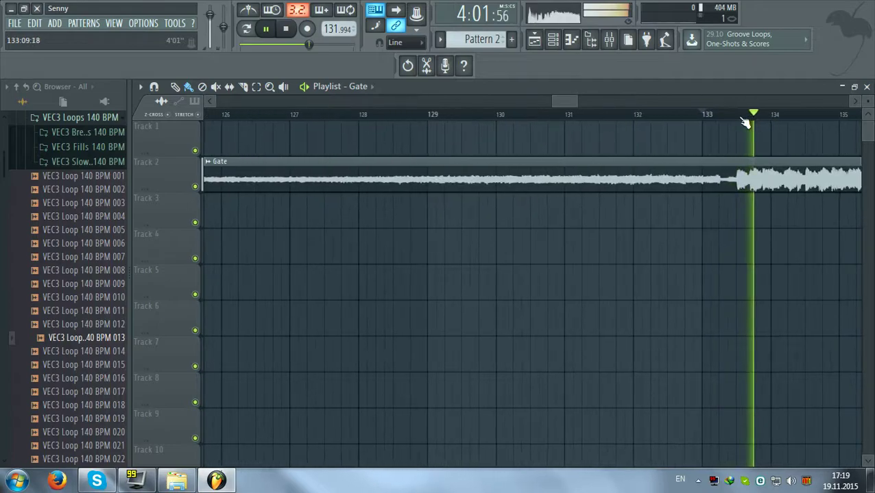
# Stop playback, slice the Gate clip at the start of the drop past bar 133, and delete the part before the cut
pyautogui.press('space')
pyautogui.scroll(3, 762, 124)
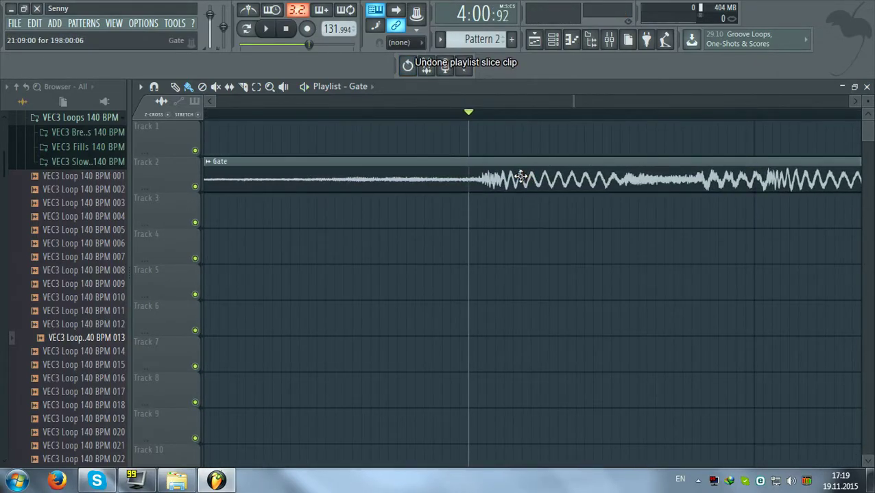
pyautogui.moveTo(519, 177); pyautogui.dragTo(564, 179)
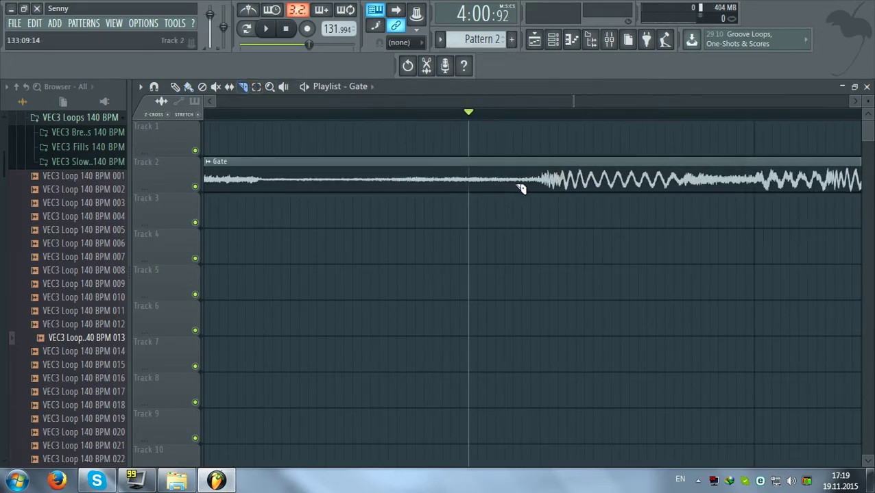
pyautogui.rightClick(352, 163)
# Move the remaining Gate clip back along Track 2 to about bar 17.5, just after the Gate_kick_sub clip
pyautogui.scroll(-2, 613, 106)
pyautogui.scroll(-4, 623, 118)
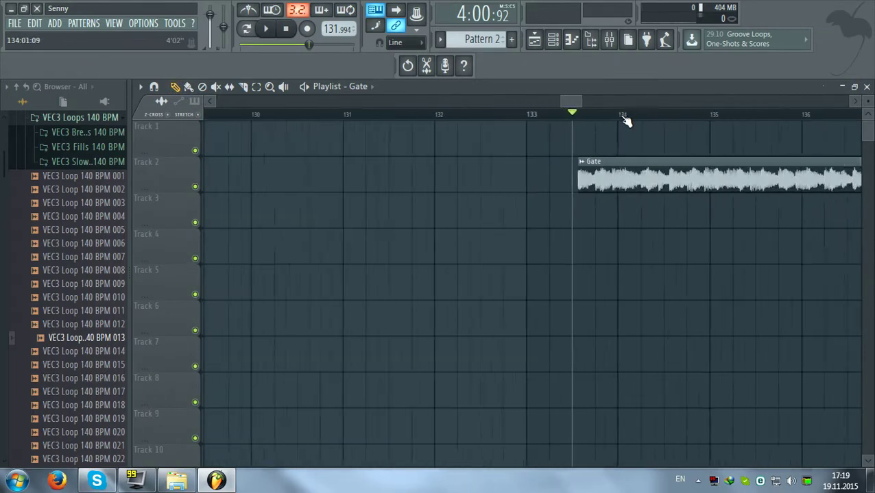
pyautogui.scroll(-4, 623, 118)
pyautogui.moveTo(634, 162); pyautogui.dragTo(436, 177)
# Play the layered section and jump to the start of the Gate clip to compare it with the original
pyautogui.click(329, 113)
pyautogui.press('space')
pyautogui.scroll(3, 368, 121)
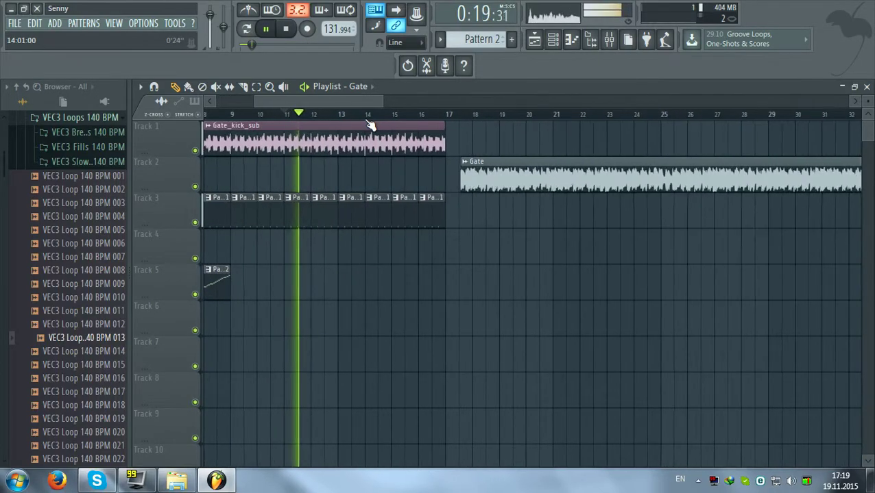
pyautogui.click(465, 115)
pyautogui.moveTo(340, 98); pyautogui.dragTo(268, 98)
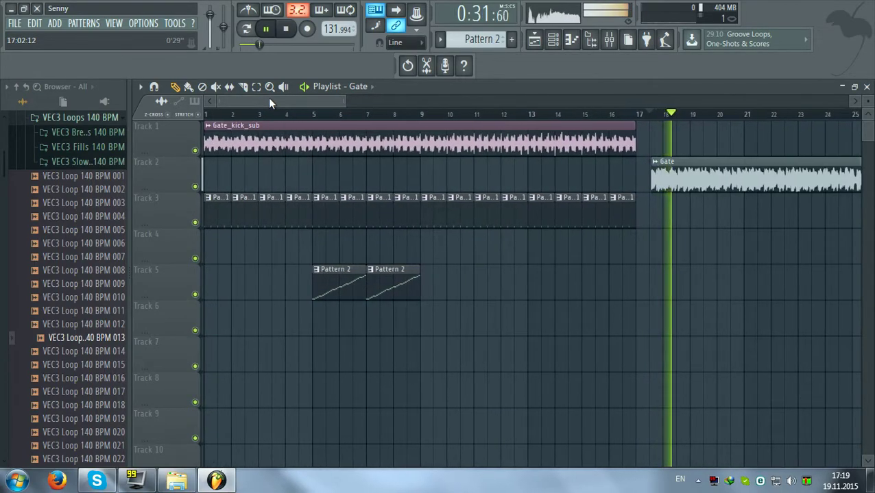
# Replay the layered mix from bar 1 and jump to about bar 20 in the Gate clip for another comparison
pyautogui.click(288, 32)
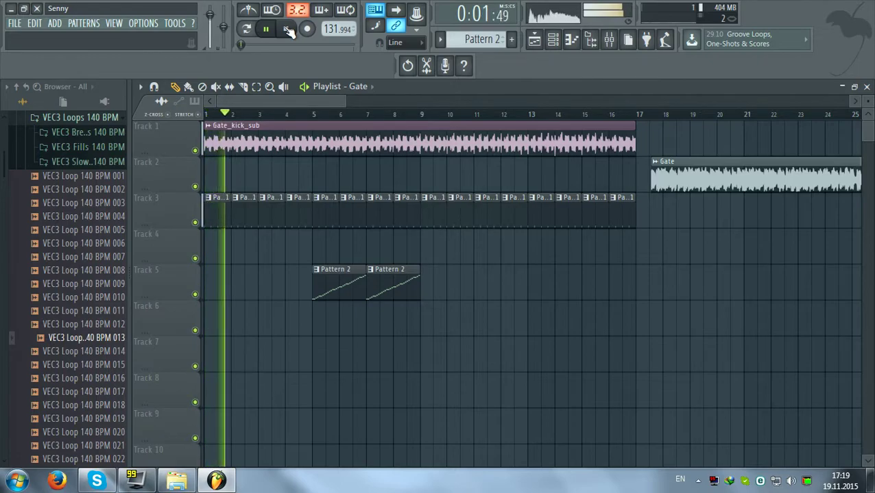
pyautogui.click(867, 87)
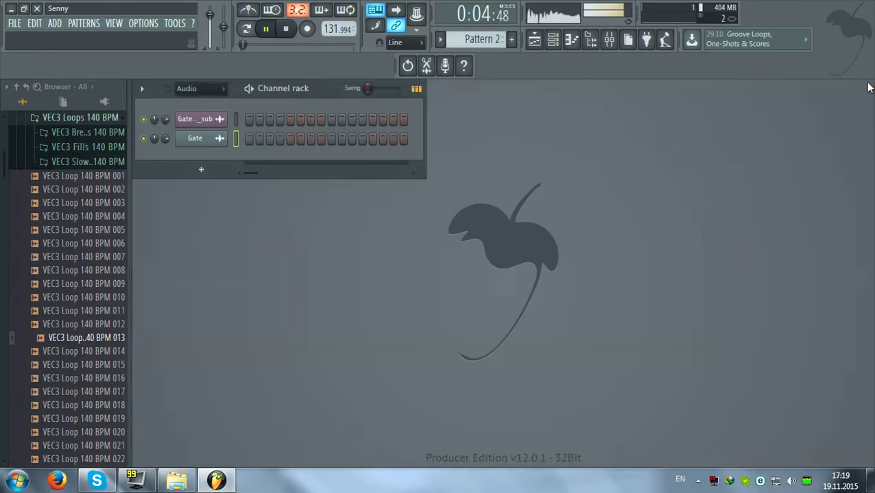
pyautogui.click(535, 42)
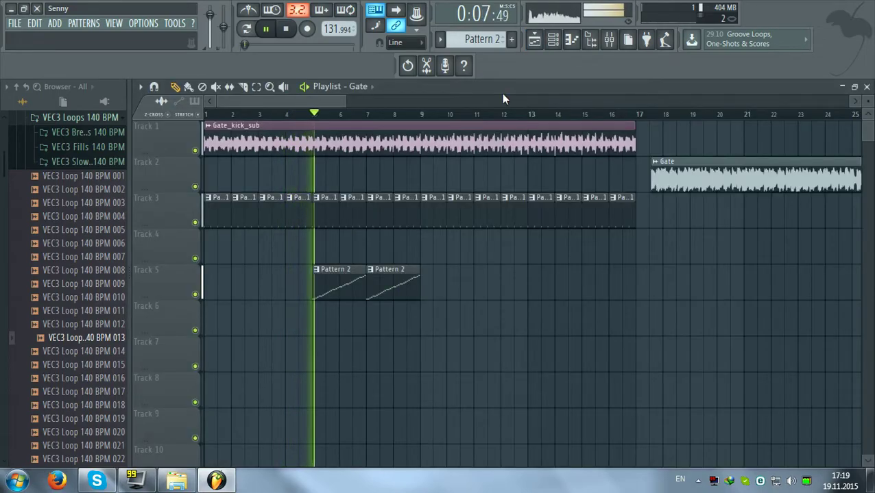
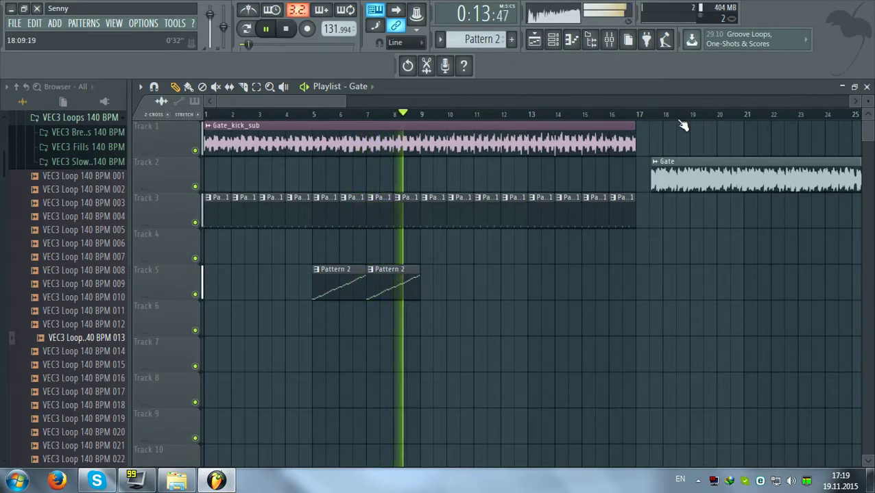
pyautogui.click(717, 115)
pyautogui.scroll(-1, 722, 120)
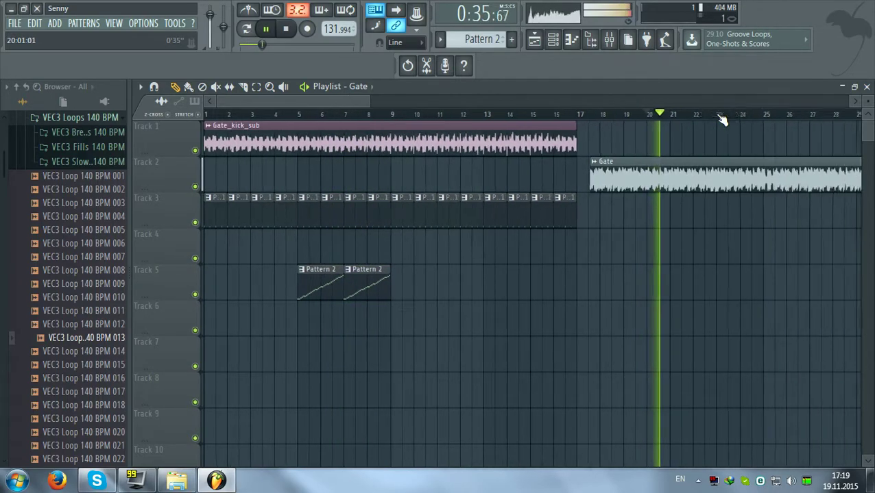
# Compare the Gate clip near bar 22 with the layered mix near bar 6, and loop playback over bars 5 to 9
pyautogui.click(696, 115)
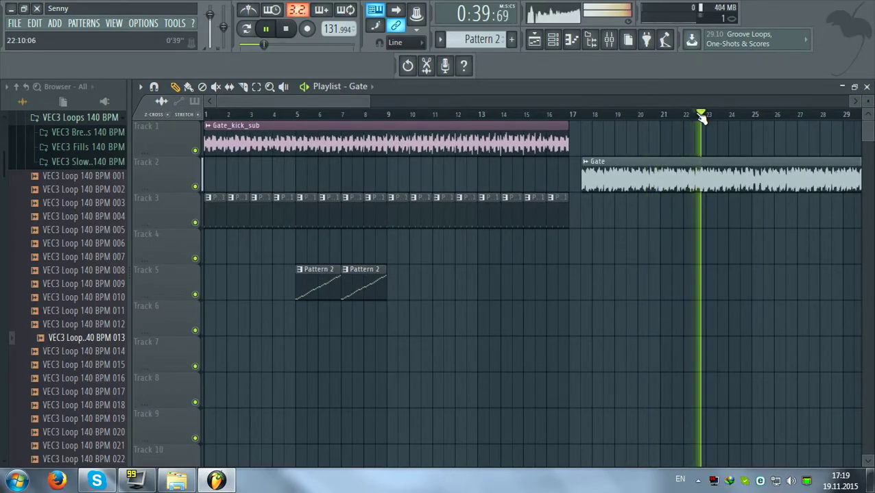
pyautogui.click(319, 117)
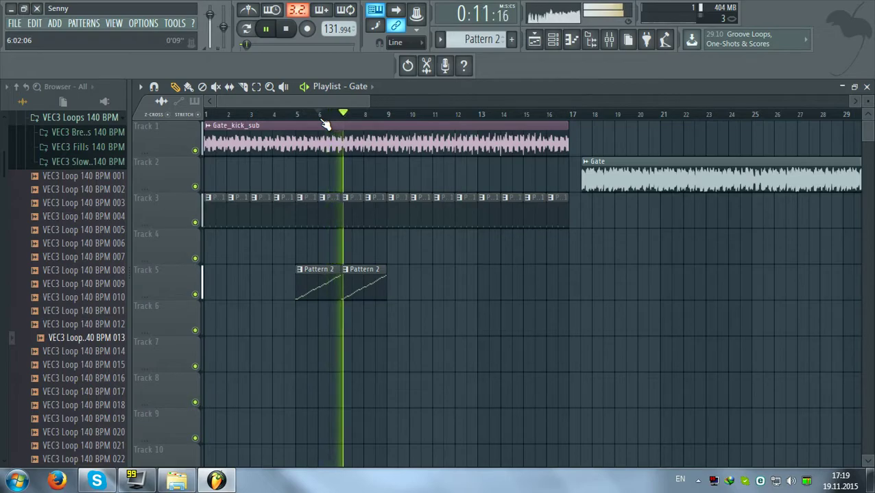
pyautogui.scroll(2, 326, 126)
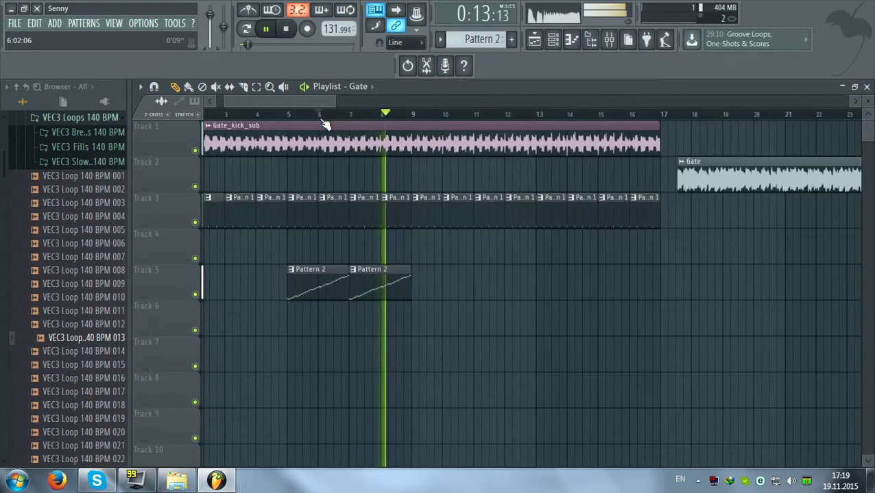
pyautogui.press('space')
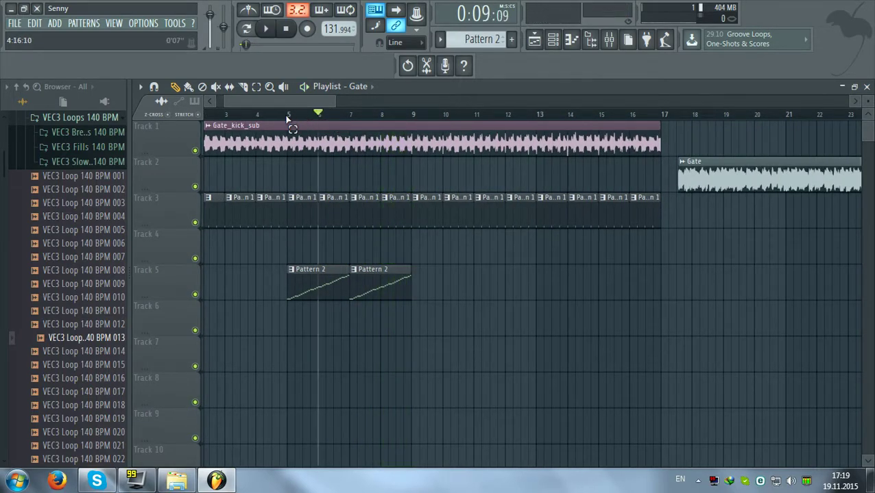
pyautogui.moveTo(288, 120); pyautogui.dragTo(403, 130)
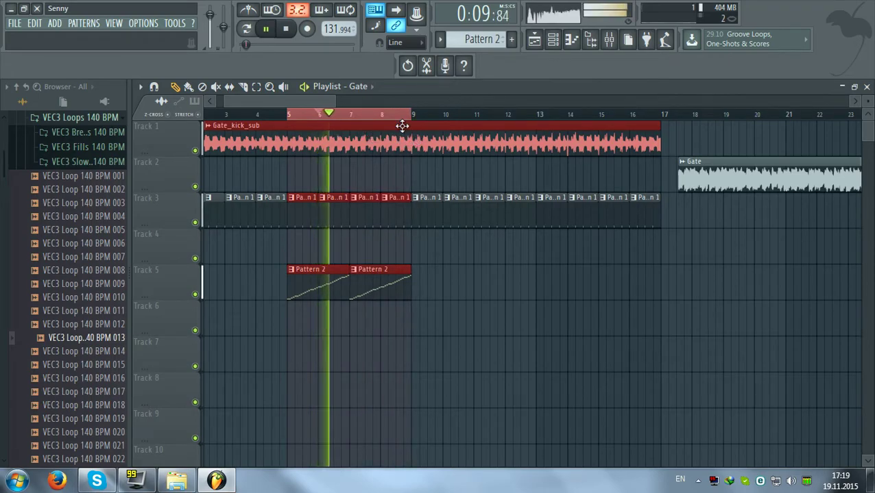
# Preview the VEC3 140 BPM drum loops in the sample browser, from loop 015 through loop 025
pyautogui.click(866, 87)
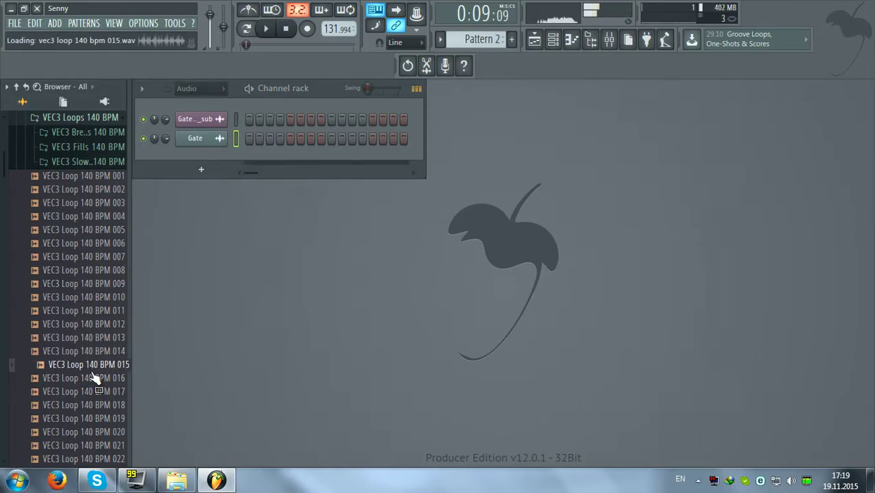
pyautogui.scroll(-4, 92, 349)
pyautogui.click(96, 285)
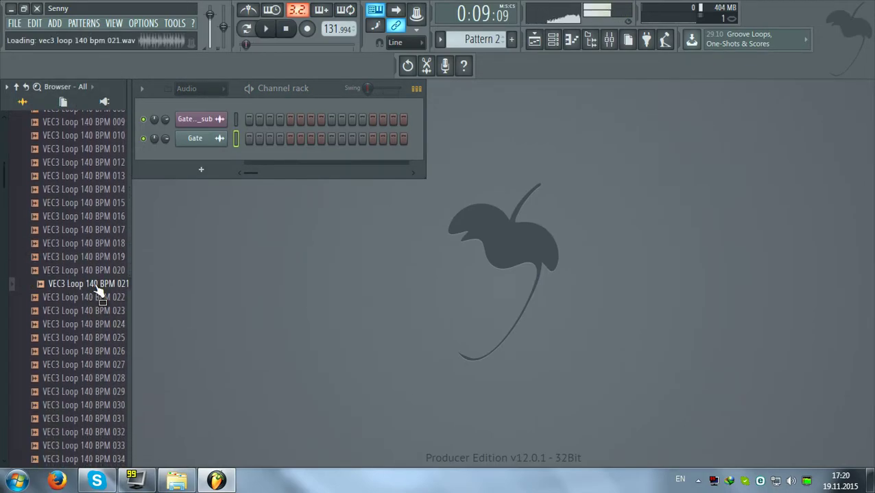
pyautogui.scroll(-2, 101, 331)
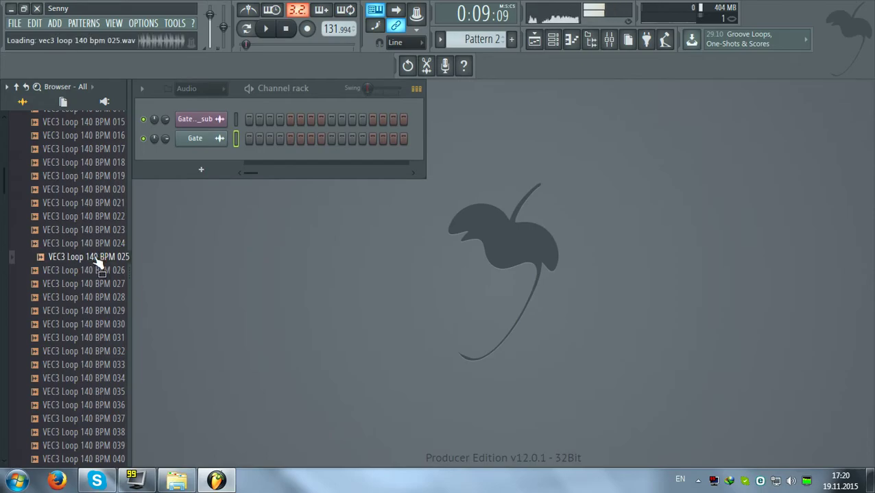
# Show all channels in the channel rack and load VEC3 Loop 140 BPM 025 in place of loop 013
pyautogui.moveTo(200, 146); pyautogui.dragTo(99, 260)
pyautogui.click(209, 105)
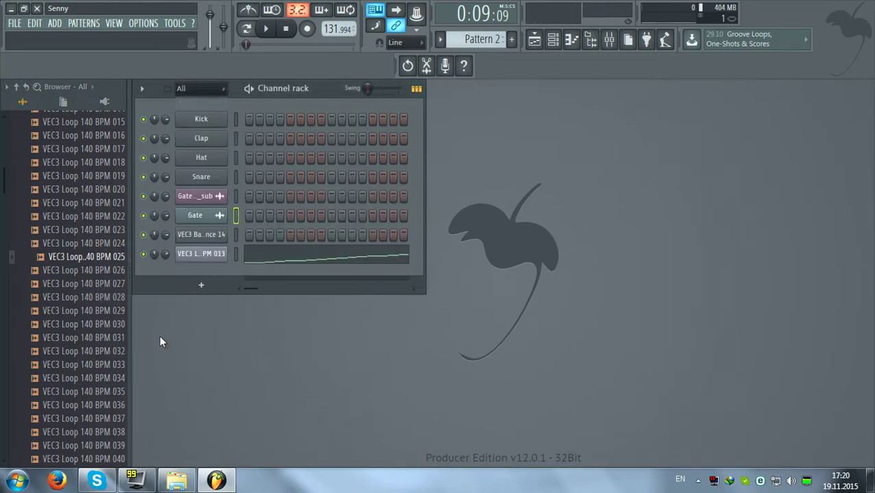
pyautogui.moveTo(170, 261); pyautogui.dragTo(210, 261)
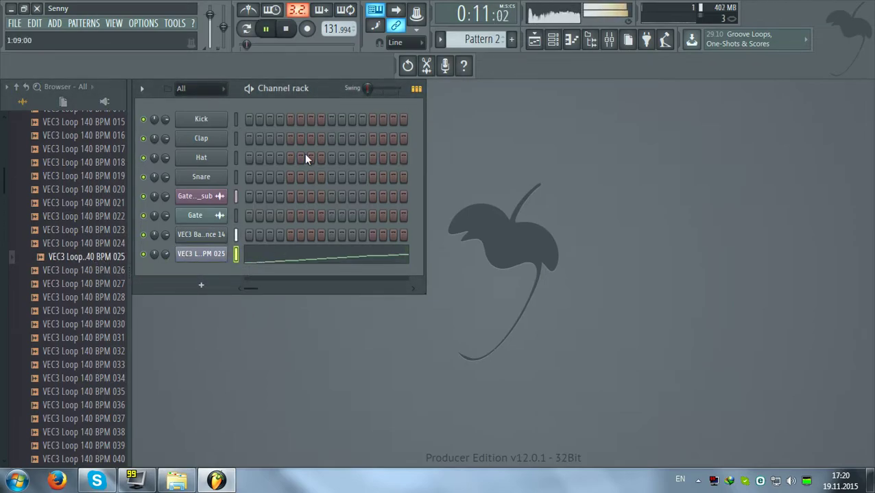
# Load VEC3 Loop 140 BPM 028 into the sliced loop channel and check its playback in the playlist
pyautogui.scroll(-2, 89, 312)
pyautogui.click(87, 217)
pyautogui.moveTo(185, 255); pyautogui.dragTo(189, 257)
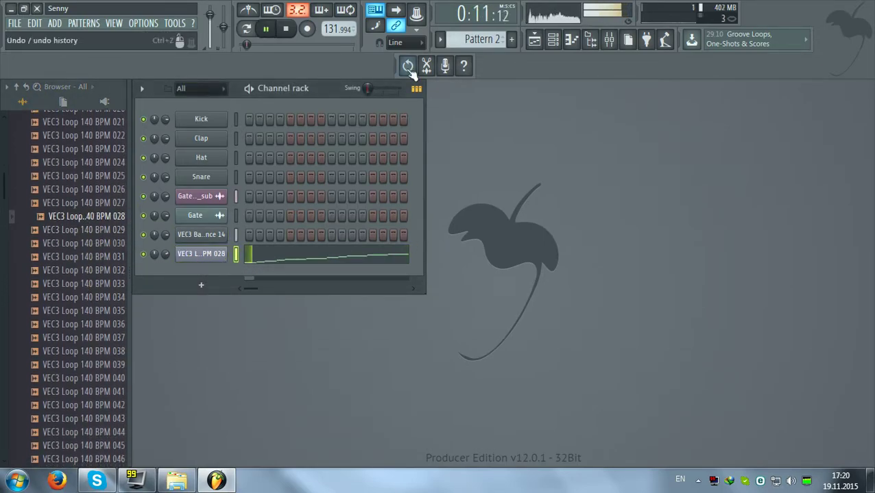
pyautogui.click(534, 40)
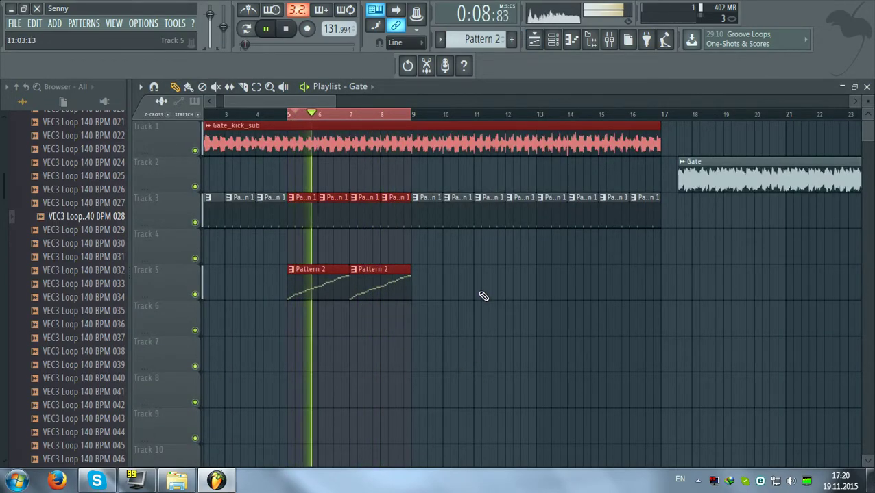
pyautogui.click(866, 86)
# Clone the VEC3 Loop 140 BPM 028 channel and move the original channel's Pattern 2 notes onto the clone
pyautogui.rightClick(202, 258)
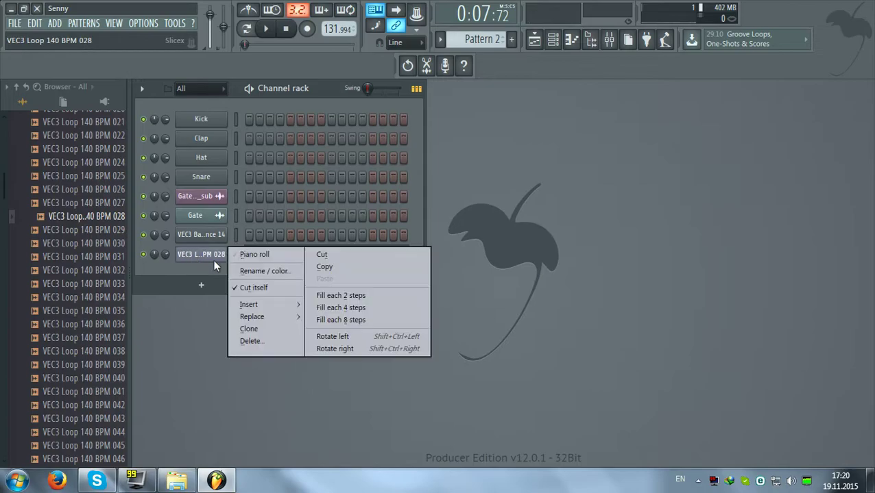
pyautogui.click(270, 329)
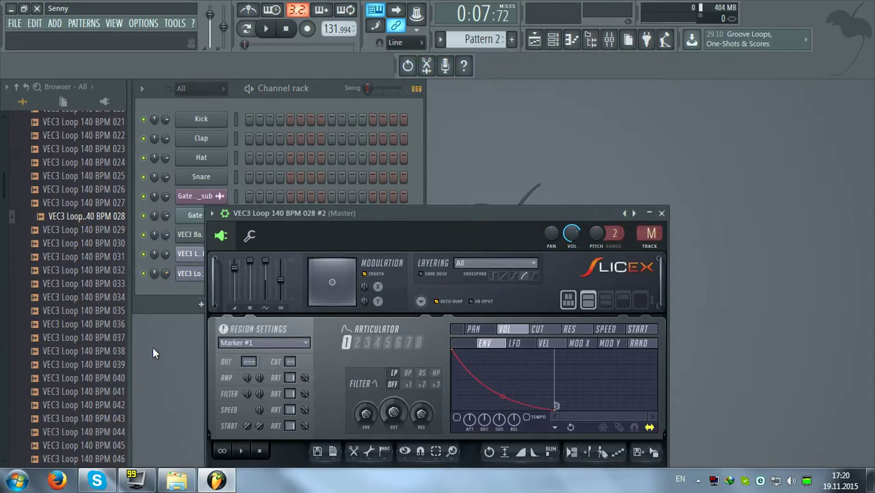
pyautogui.click(420, 200)
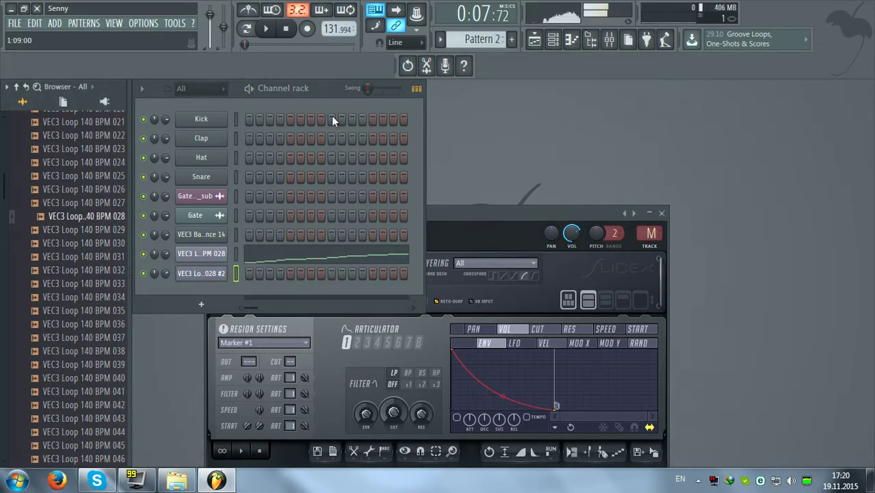
pyautogui.rightClick(211, 259)
pyautogui.click(336, 256)
pyautogui.rightClick(240, 270)
pyautogui.click(327, 292)
# Switch to the empty Pattern 3 and load VEC3 Loop 140 BPM 013 into the original sliced loop channel
pyautogui.press('KP_Subtract')
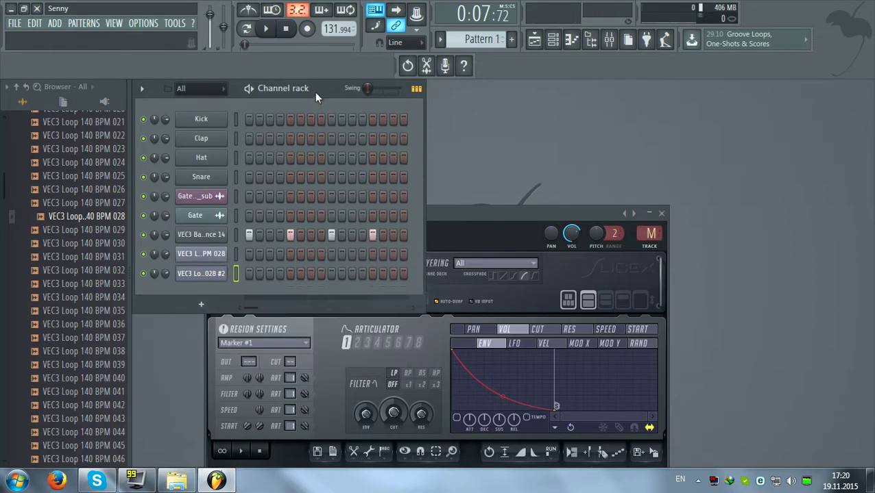
pyautogui.press('KP_Add')
pyautogui.press('KP_Add')
pyautogui.scroll(4, 93, 204)
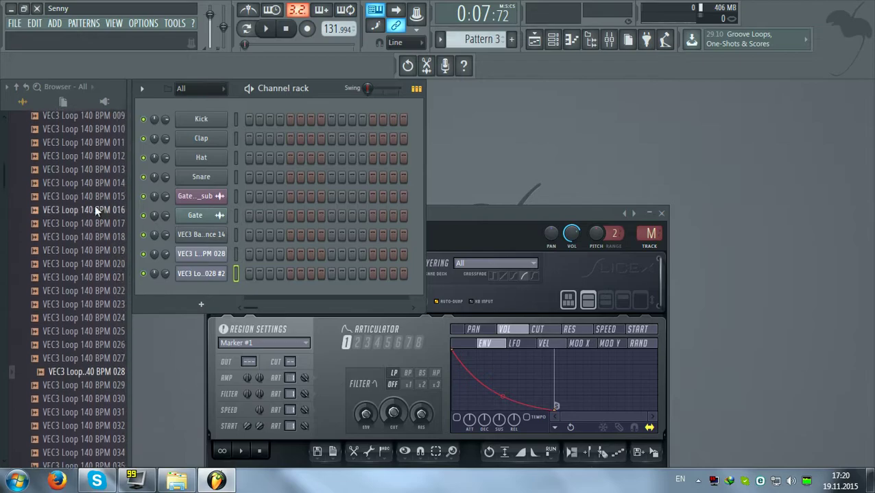
pyautogui.moveTo(203, 258); pyautogui.dragTo(203, 256)
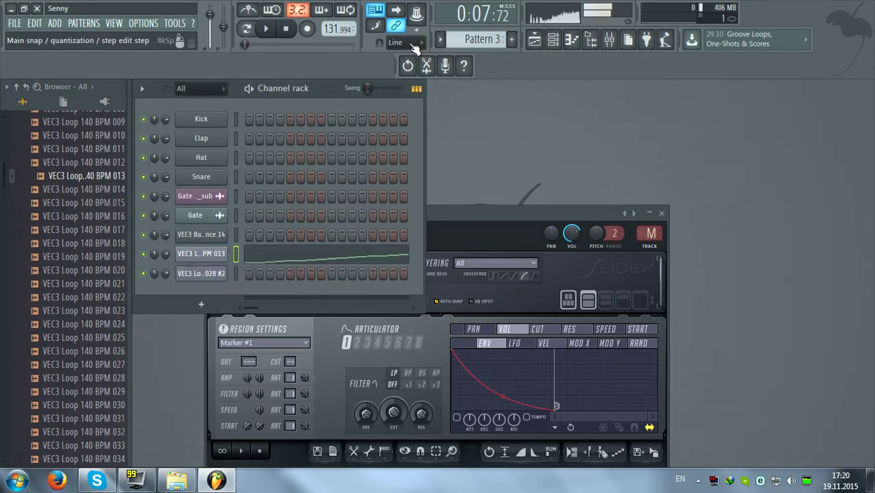
# Place Pattern 3 clips on Track 4 at bars 5 and 7, and remove the Pattern 2 clip at bar 5
pyautogui.click(534, 42)
pyautogui.click(332, 353)
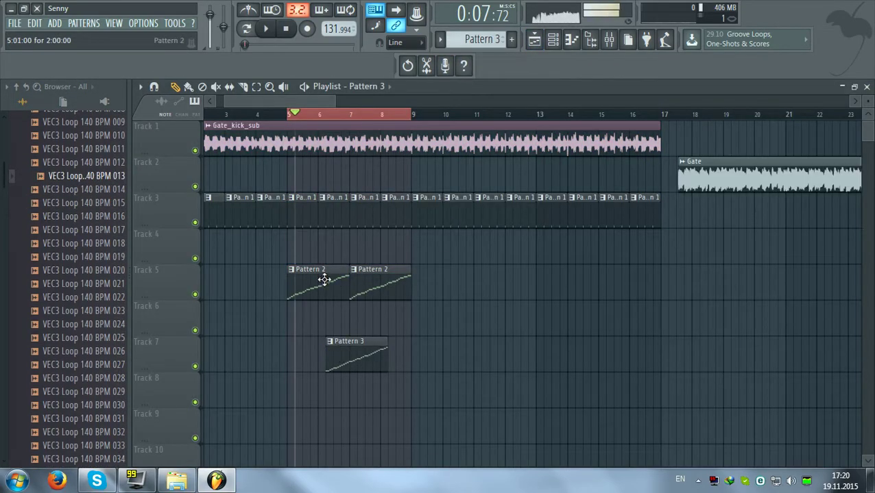
pyautogui.moveTo(369, 362); pyautogui.dragTo(337, 245)
pyautogui.press('space')
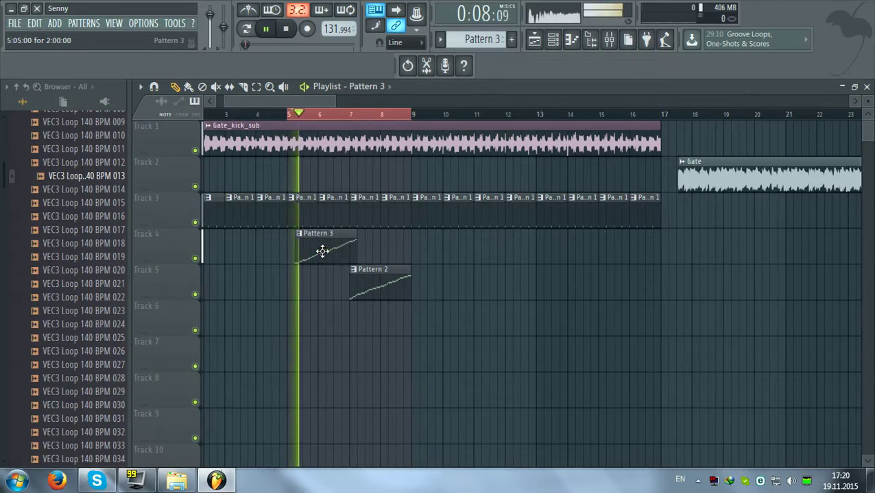
pyautogui.click(377, 248)
pyautogui.press('space')
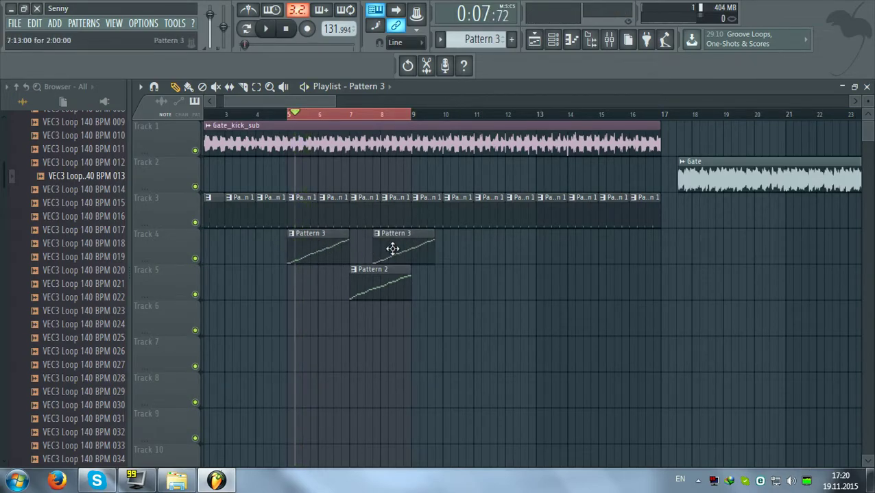
pyautogui.moveTo(364, 247); pyautogui.dragTo(373, 247)
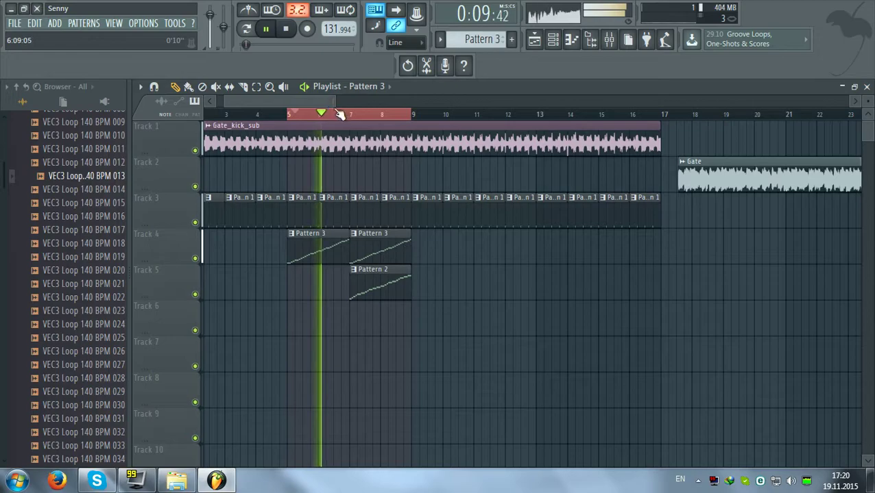
# Delete the Pattern 3 clip at bar 7 on Track 4 and clear the loop selection over bars 5 to 9
pyautogui.scroll(2, 351, 119)
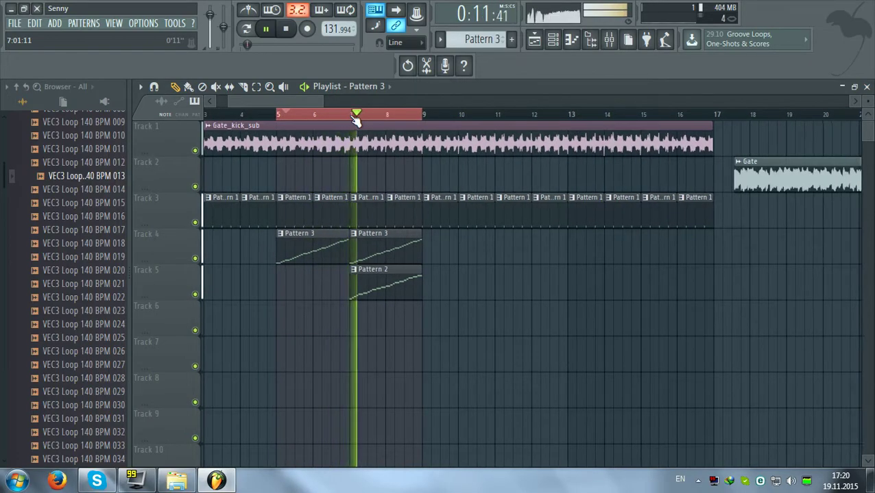
pyautogui.scroll(-2, 355, 120)
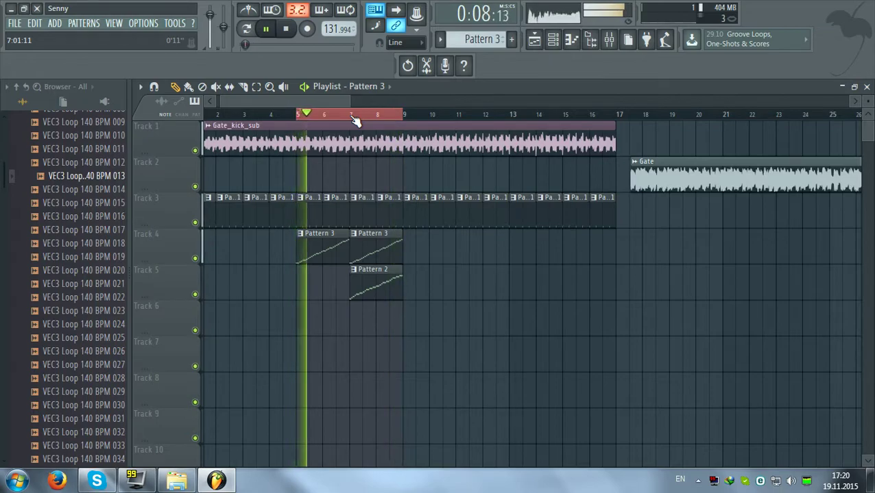
pyautogui.rightClick(370, 248)
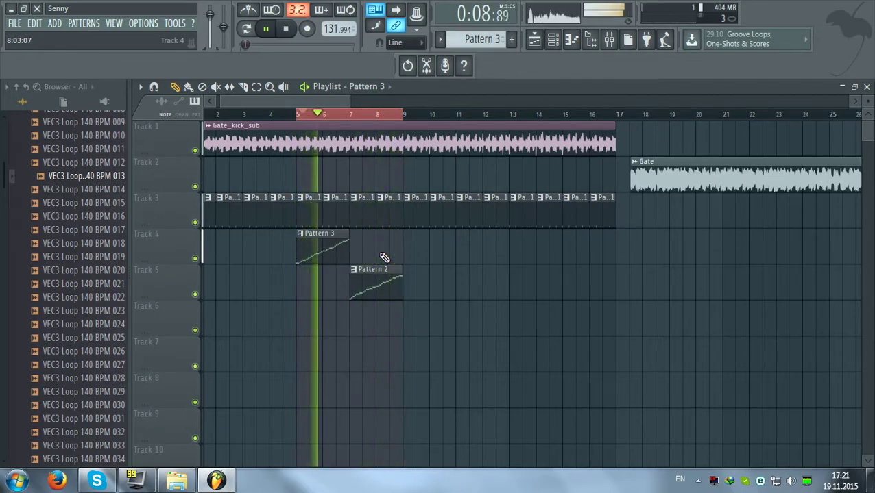
pyautogui.click(286, 28)
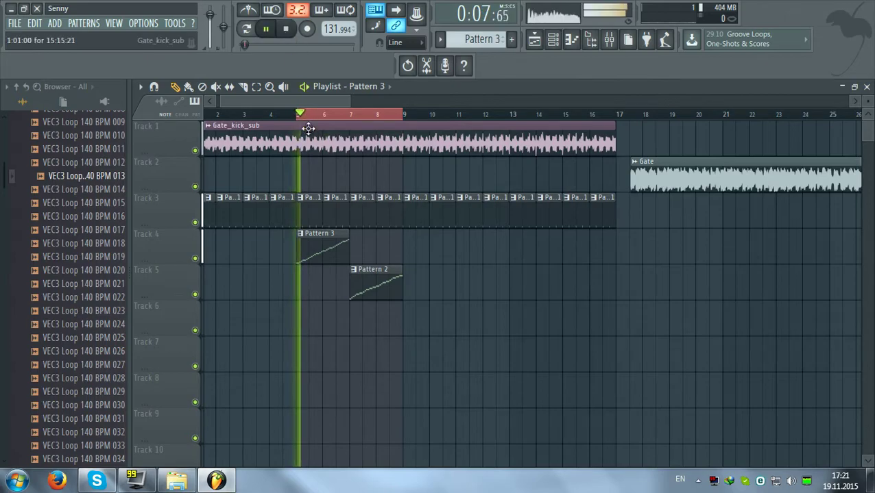
pyautogui.click(308, 113)
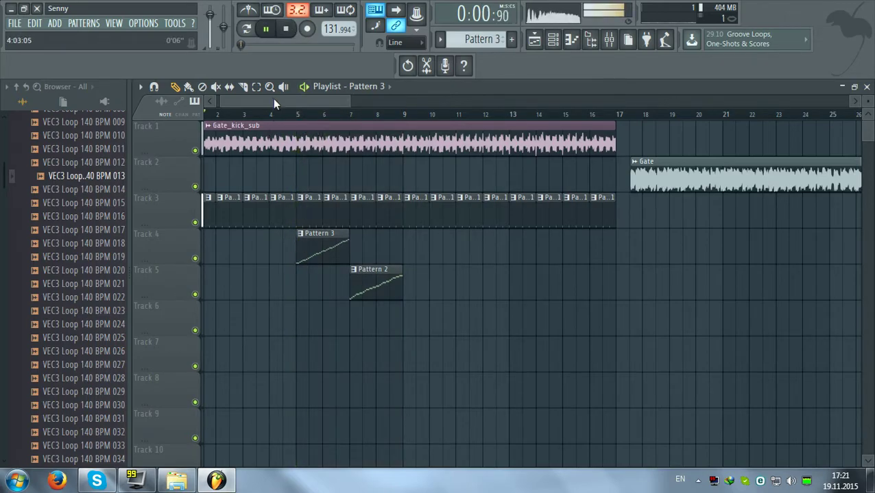
# Add Pattern 3 clips at bars 3 and 7 on Track 4 and a Pattern 2 clip at bar 9 on Track 5
pyautogui.moveTo(273, 101); pyautogui.dragTo(258, 101)
pyautogui.moveTo(283, 245); pyautogui.dragTo(278, 245)
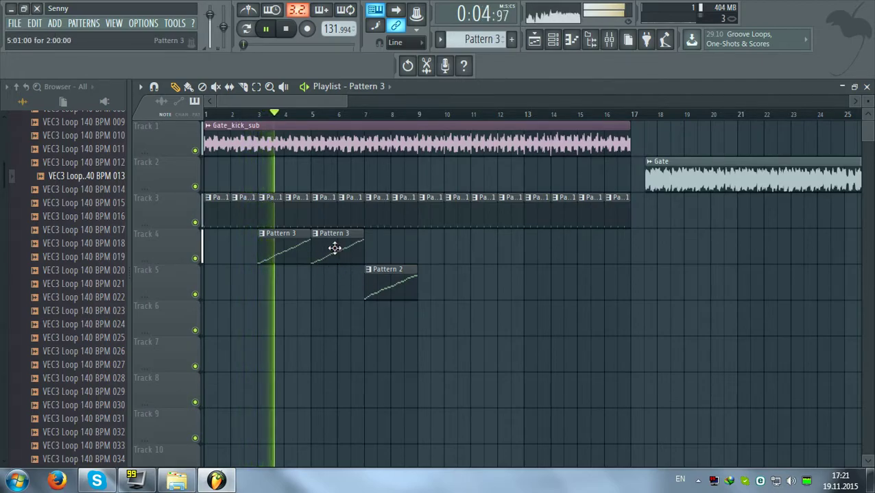
pyautogui.click(393, 247)
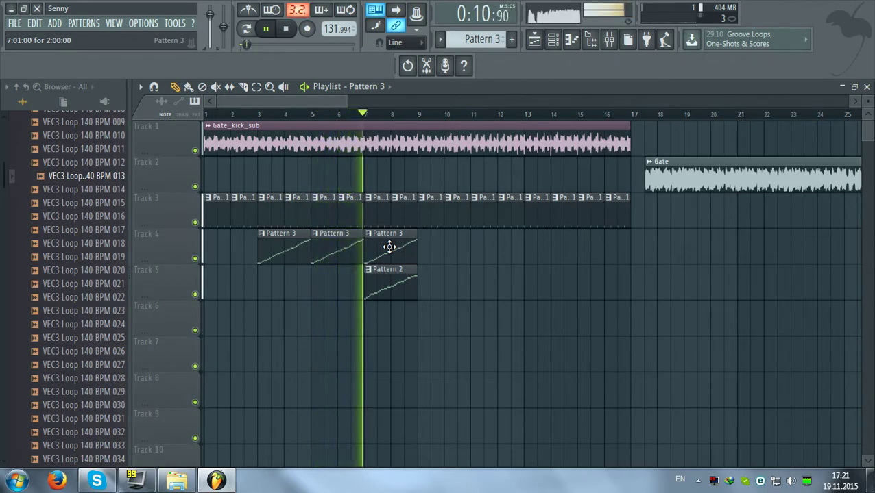
pyautogui.click(394, 286)
pyautogui.click(433, 286)
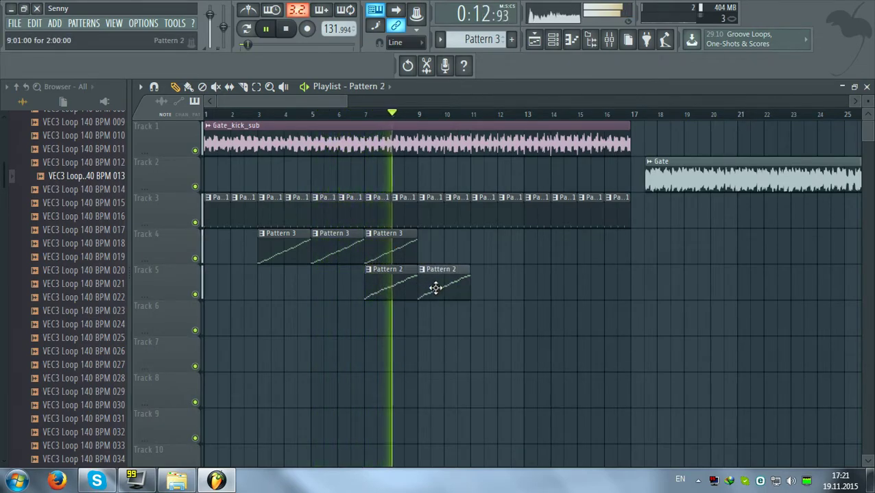
# Try another clip at bar 9 on Track 4, and delete it together with the Pattern 3 clip at bar 7
pyautogui.click(458, 252)
pyautogui.press('space')
pyautogui.rightClick(448, 251)
pyautogui.rightClick(404, 248)
# Play the arrangement from bar 7 and add a third Pattern 2 clip at bar 11 on Track 5
pyautogui.press('space')
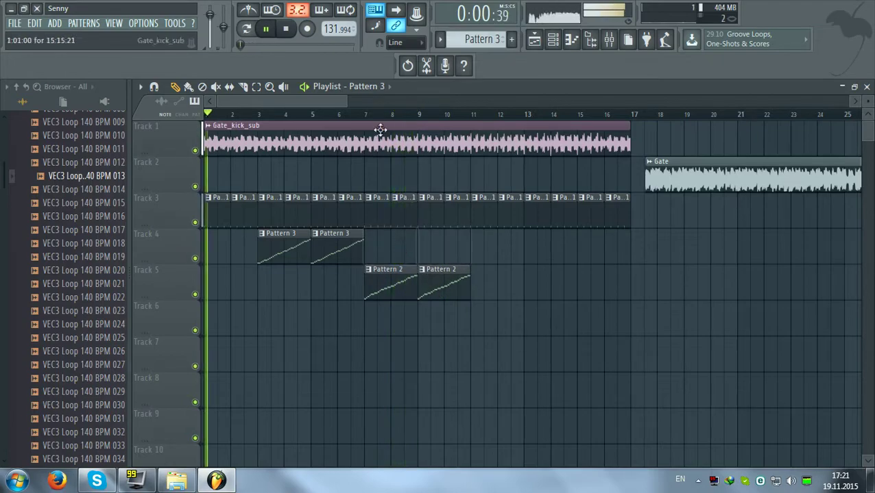
pyautogui.click(364, 115)
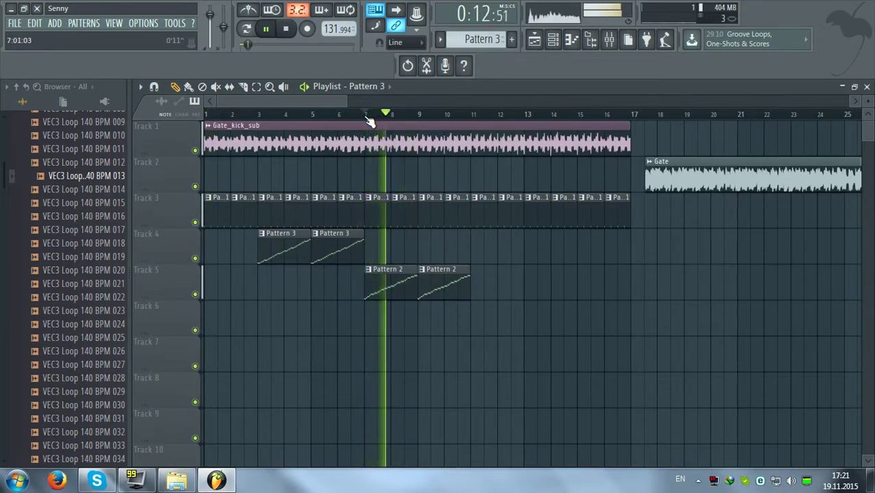
pyautogui.click(480, 288)
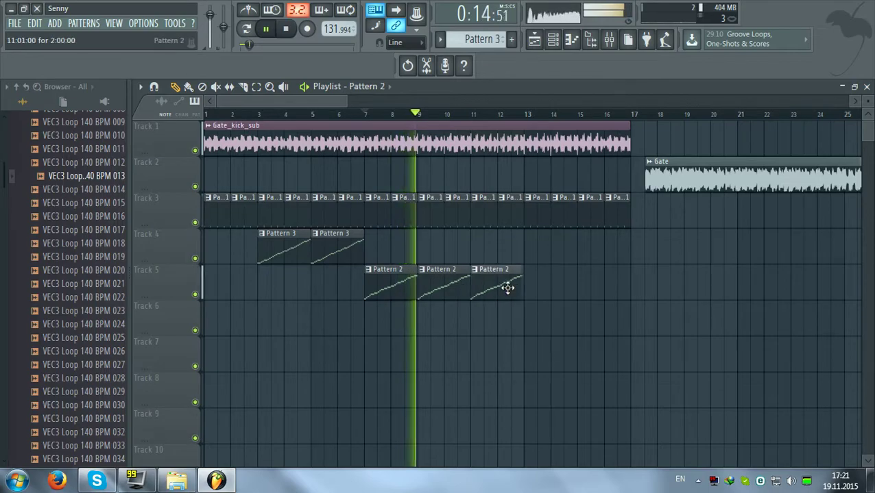
# Stop playback, leave the playlist, and open the Slicex settings of the cloned VEC3 Loop 140 BPM 028 channel
pyautogui.click(865, 87)
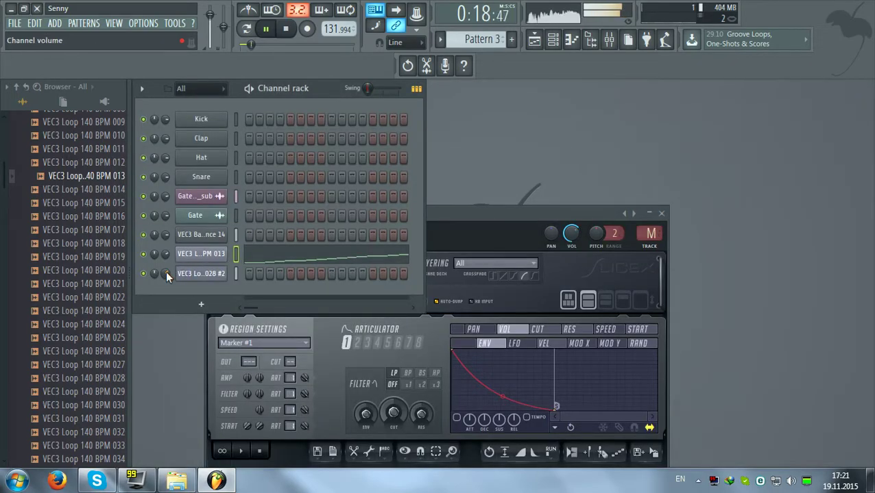
pyautogui.press('space')
pyautogui.click(195, 274)
pyautogui.click(195, 275)
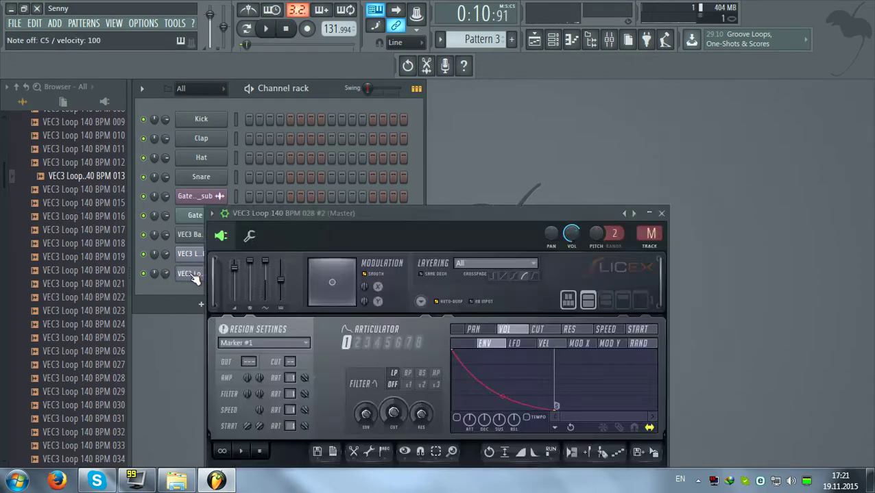
# Route the cloned VEC3 Loop 140 BPM 028 channel to mixer Insert 2 and load FabFilter Pro-Q in that insert's first slot
pyautogui.press('space')
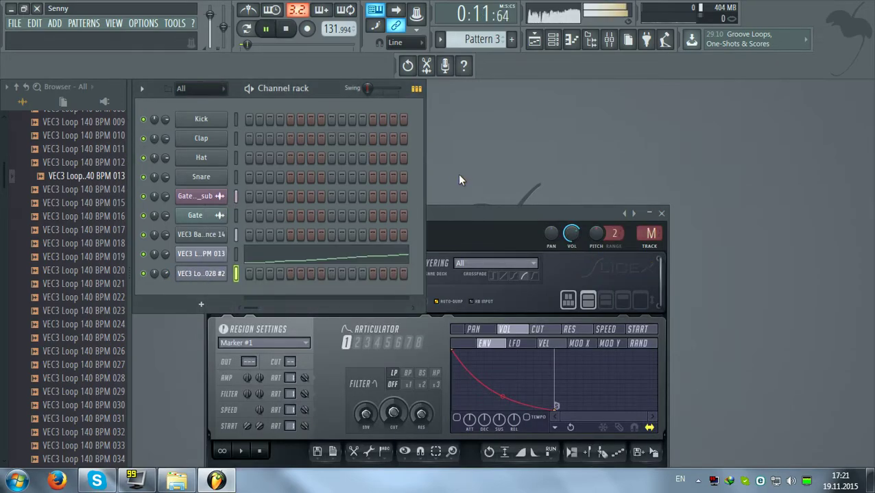
pyautogui.click(209, 274)
pyautogui.click(215, 277)
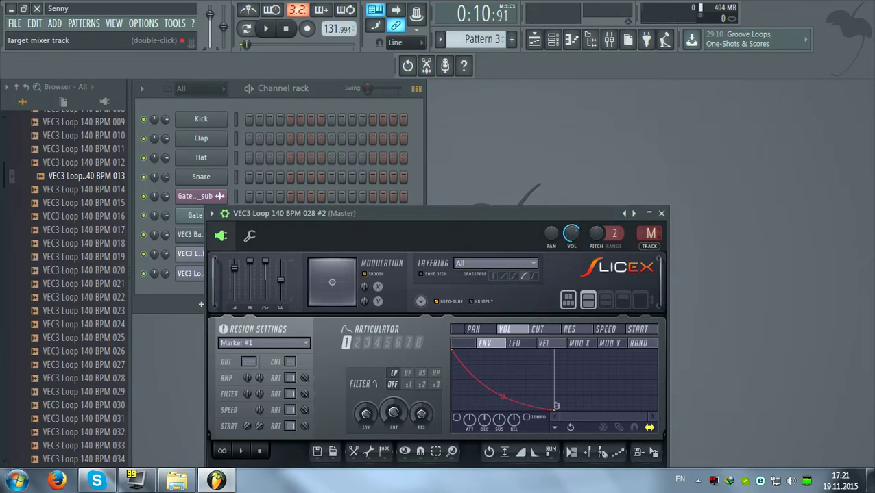
pyautogui.press('F6')
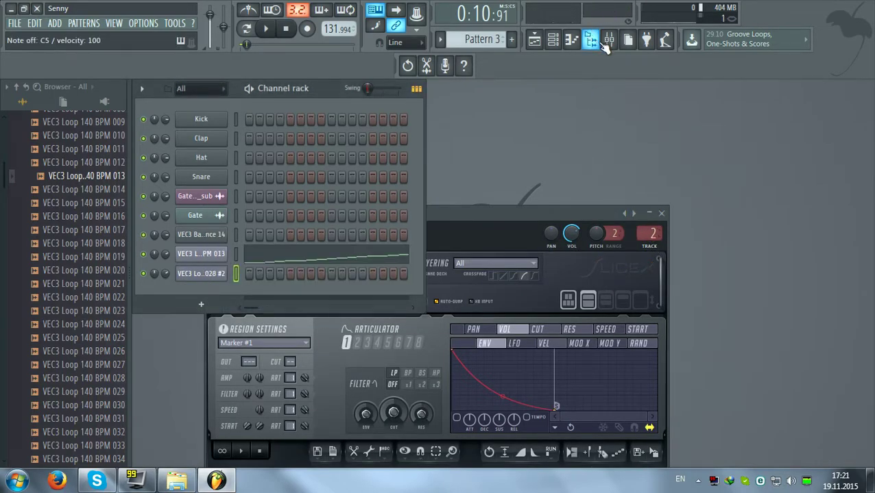
pyautogui.click(610, 39)
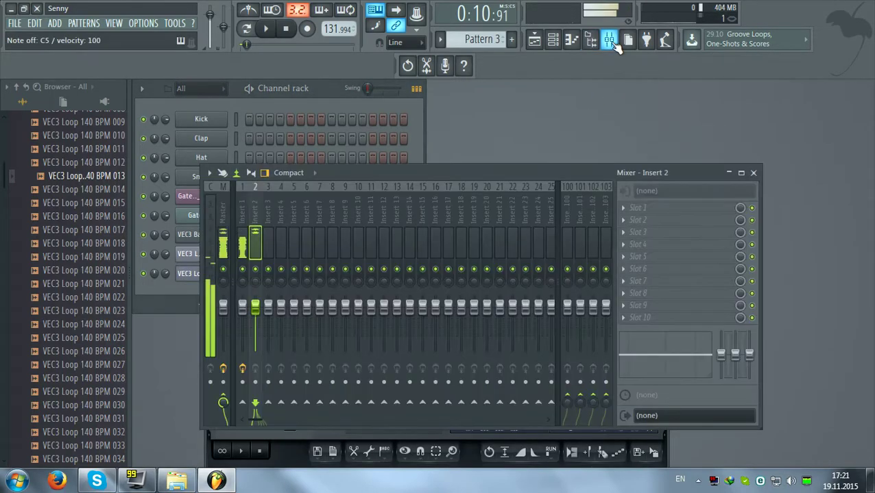
pyautogui.click(626, 213)
pyautogui.click(706, 123)
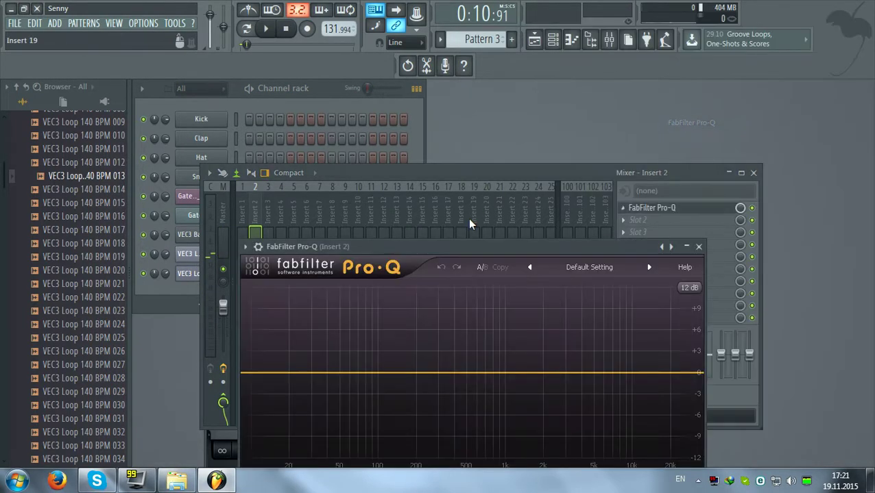
# Set the Pro-Q analyzer to Pre+Post and play the arrangement to view the loop's spectrum on Insert 2
pyautogui.press('space')
pyautogui.moveTo(472, 246); pyautogui.dragTo(466, 132)
pyautogui.press('space')
pyautogui.click(590, 434)
pyautogui.click(605, 397)
pyautogui.press('space')
pyautogui.click(404, 101)
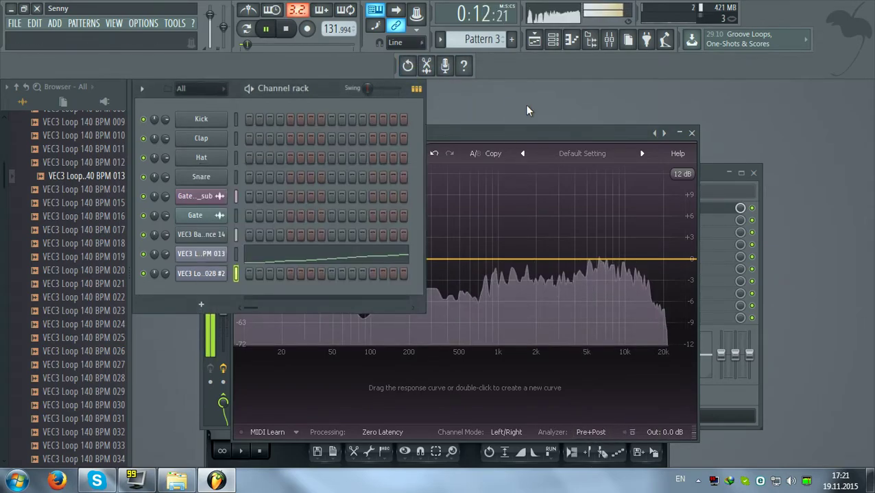
pyautogui.click(499, 134)
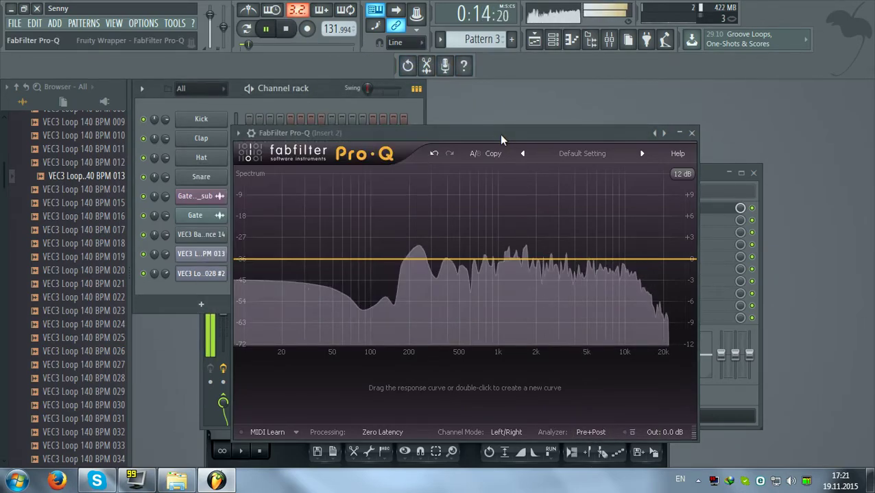
# Loop Pattern 2 on its own and add a low-shelf cut of about -3.7 dB near 7.6 kHz with Q 0.3 in Pro-Q
pyautogui.press('space')
pyautogui.press('F6')
pyautogui.press('space')
pyautogui.press('space')
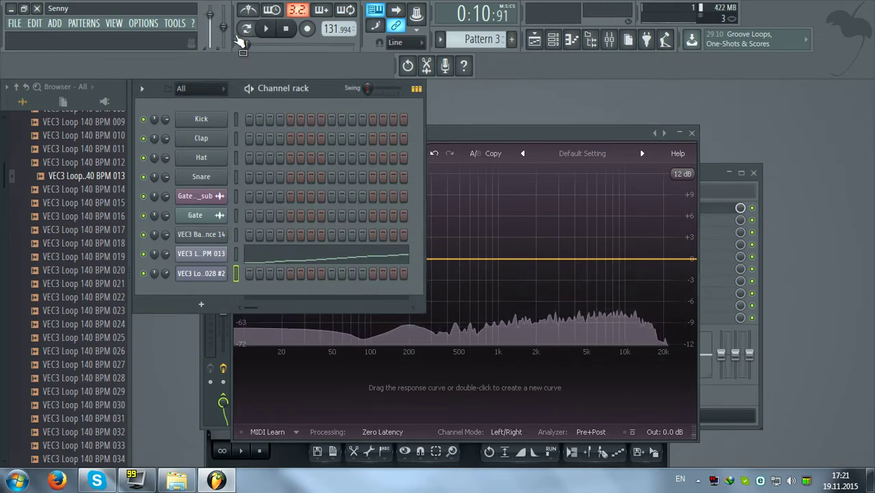
pyautogui.press('+')
pyautogui.press('space')
pyautogui.press('-')
pyautogui.press('-')
pyautogui.click(501, 131)
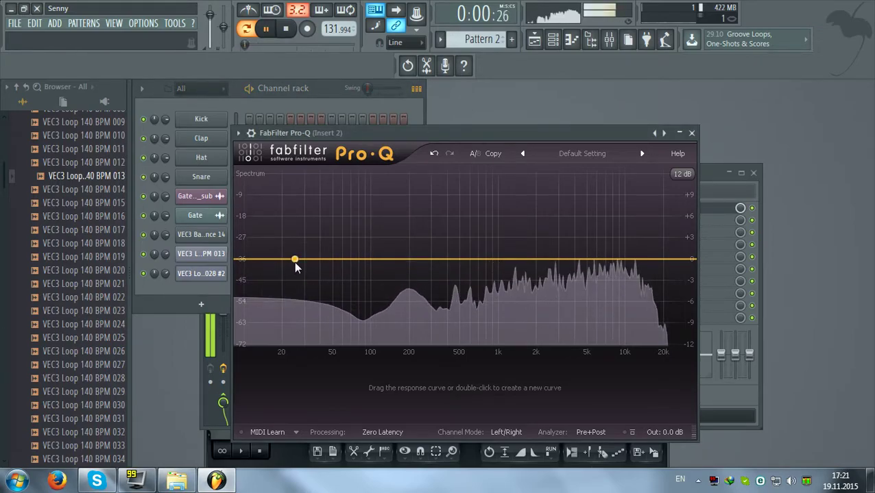
pyautogui.moveTo(297, 260); pyautogui.dragTo(610, 274)
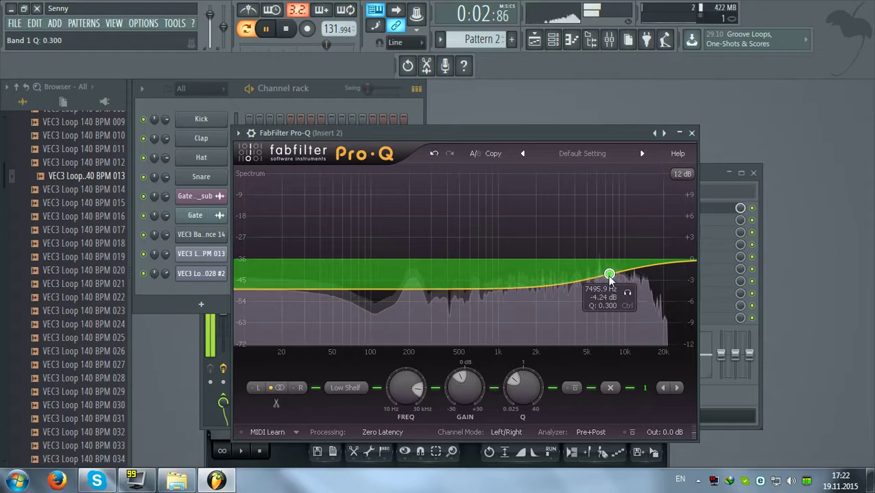
# Compare the equalized loop in the full arrangement from around bars 6 and 7 with Pattern 2 played alone
pyautogui.click(534, 41)
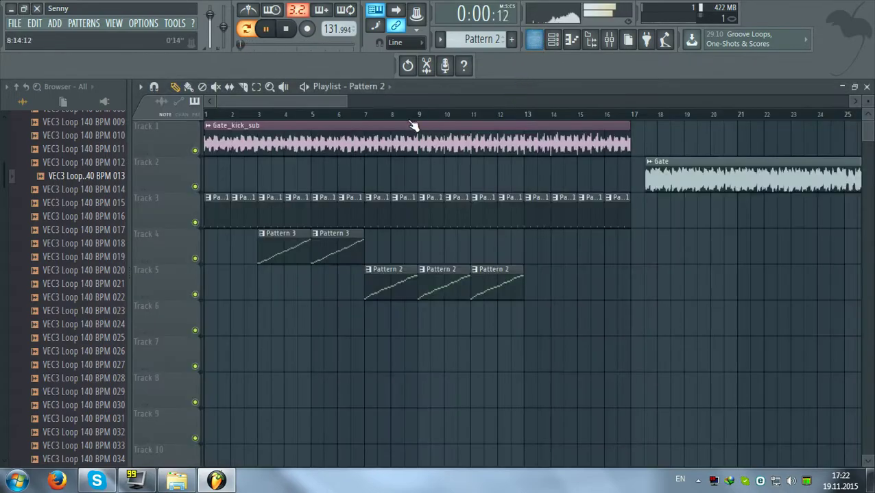
pyautogui.click(357, 116)
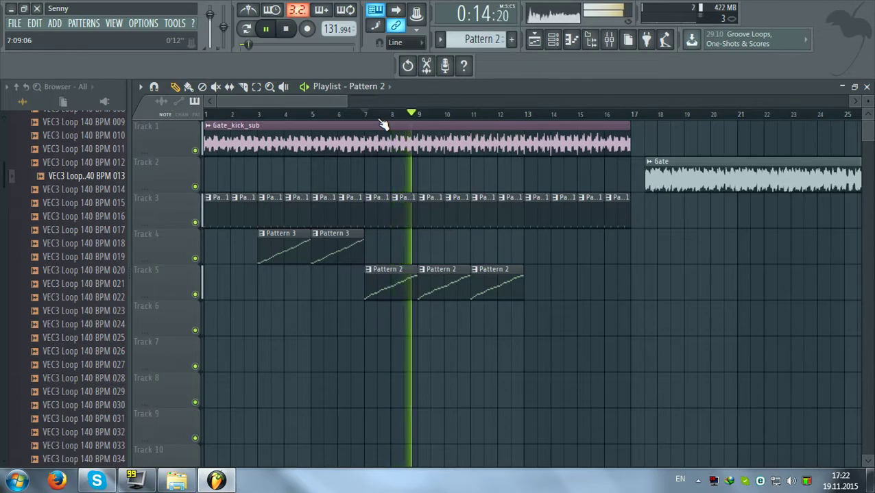
pyautogui.click(353, 121)
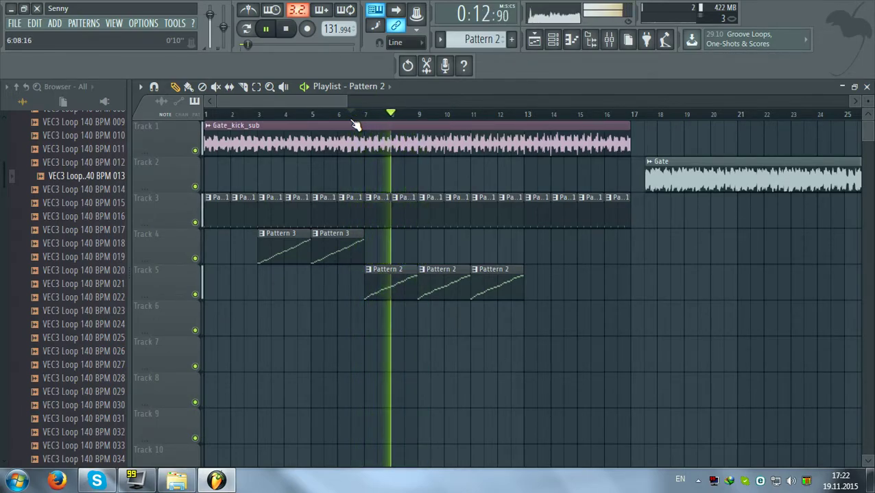
pyautogui.click(866, 88)
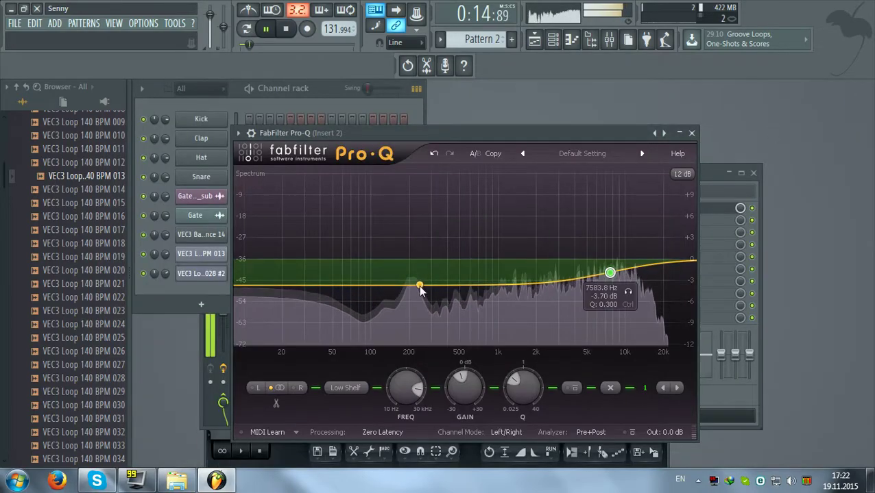
pyautogui.click(249, 30)
pyautogui.click(628, 293)
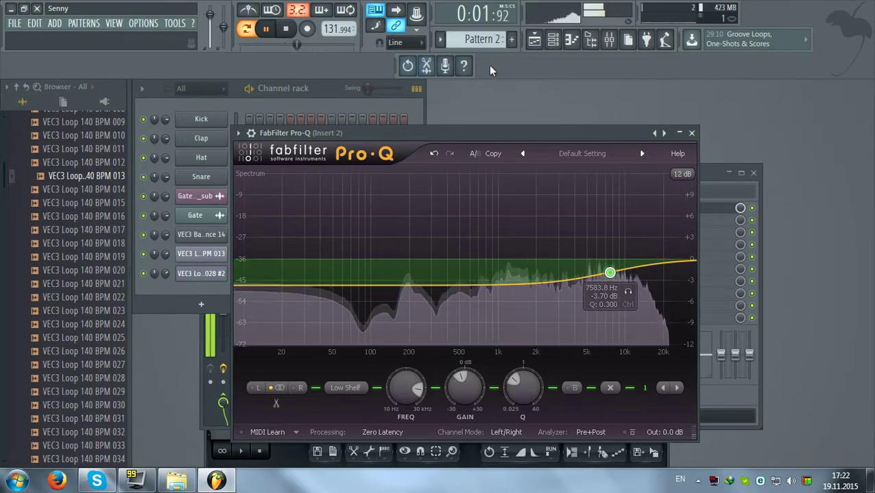
pyautogui.click(536, 43)
pyautogui.press('l')
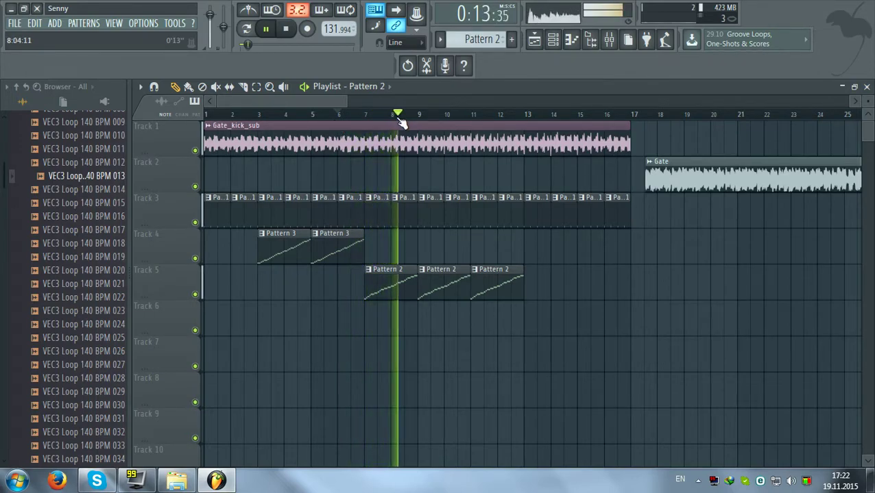
# Mute Track 1, listen to the loops from bars 7 and 3 without the Gate_kick_sub audio, and unmute the track
pyautogui.click(195, 150)
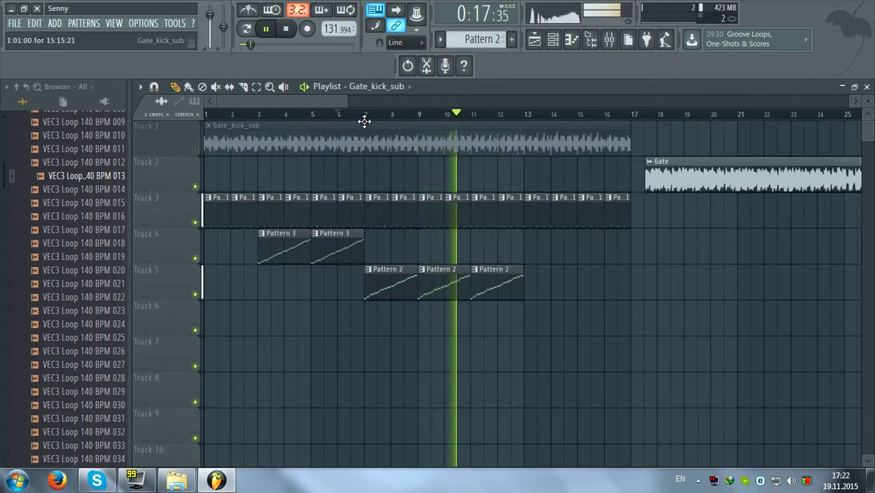
pyautogui.click(367, 115)
pyautogui.click(268, 115)
pyautogui.click(258, 115)
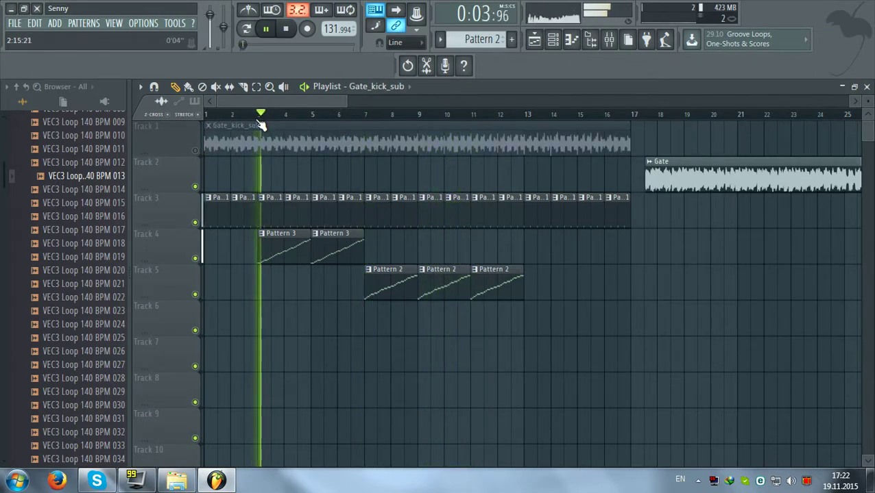
pyautogui.click(195, 150)
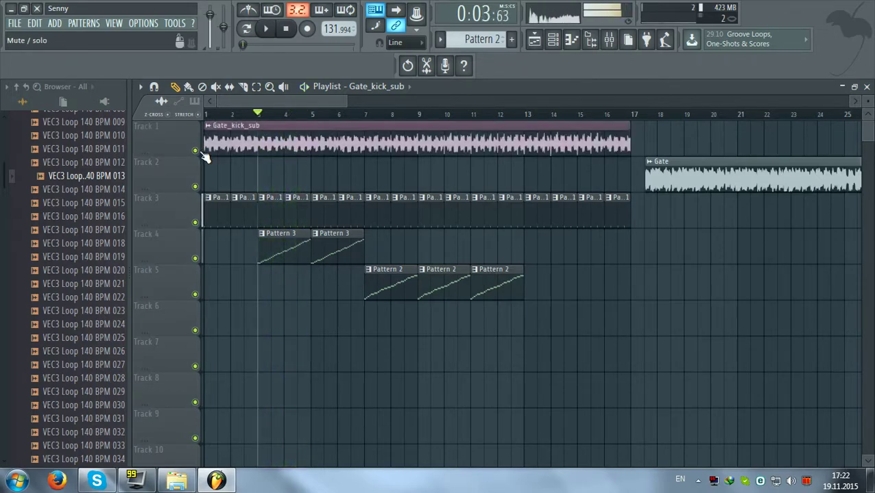
# Delete the three Pattern 2 clips on Track 5 and play a time selection from bar 3 to bar 7
pyautogui.rightClick(484, 293)
pyautogui.rightClick(451, 297)
pyautogui.rightClick(394, 291)
pyautogui.press('space')
pyautogui.moveTo(257, 113); pyautogui.dragTo(363, 127)
pyautogui.press('space')
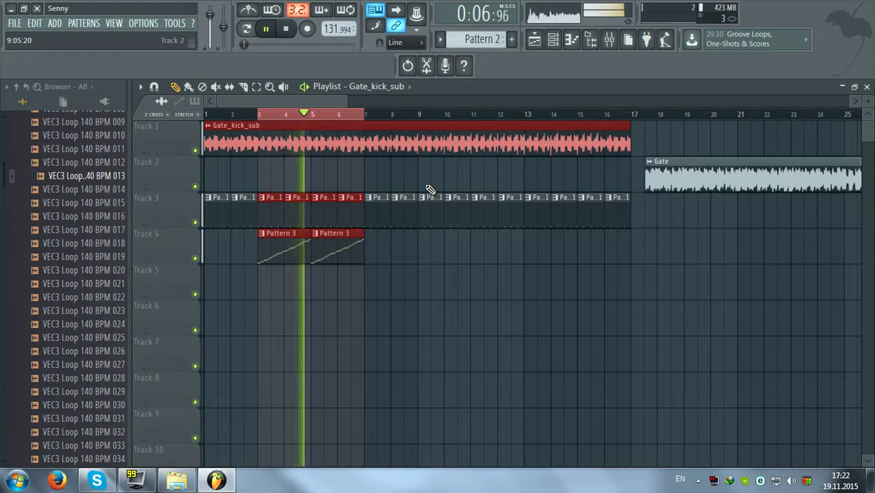
# Slice the Gate_kick_sub clip at bars 3 and 7 and delete the audio and pattern clips outside that range
pyautogui.click(243, 86)
pyautogui.press('space')
pyautogui.moveTo(262, 127); pyautogui.dragTo(261, 194)
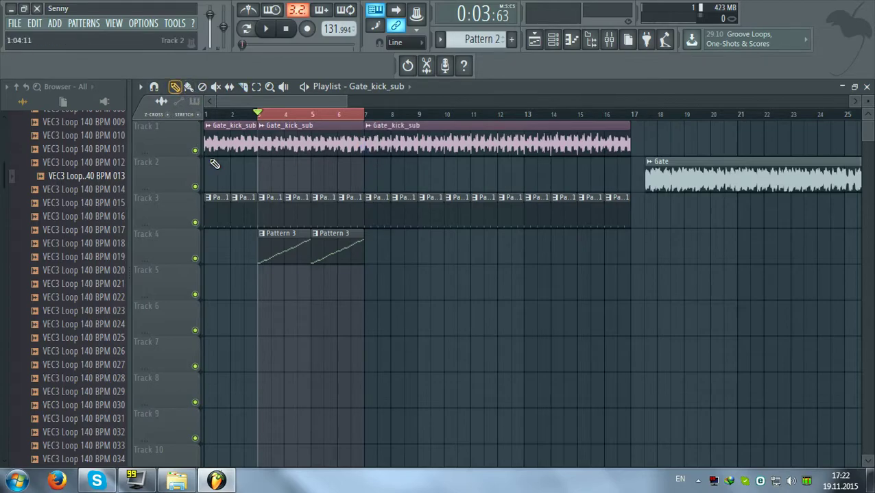
pyautogui.rightClick(368, 152)
pyautogui.moveTo(393, 223); pyautogui.dragTo(779, 244)
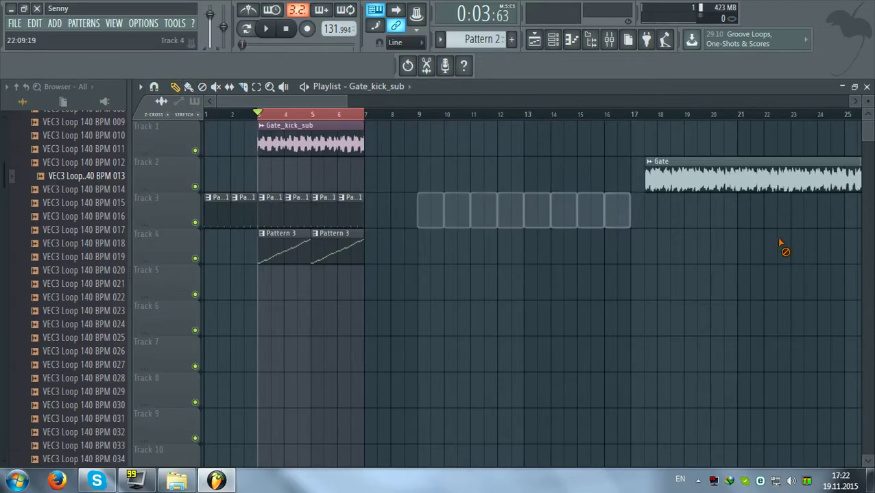
# Move all remaining playlist clips two bars earlier so the section starts at bar 1, and delete the Gate clip on Track 2
pyautogui.hotkey('ctrl', 'a')
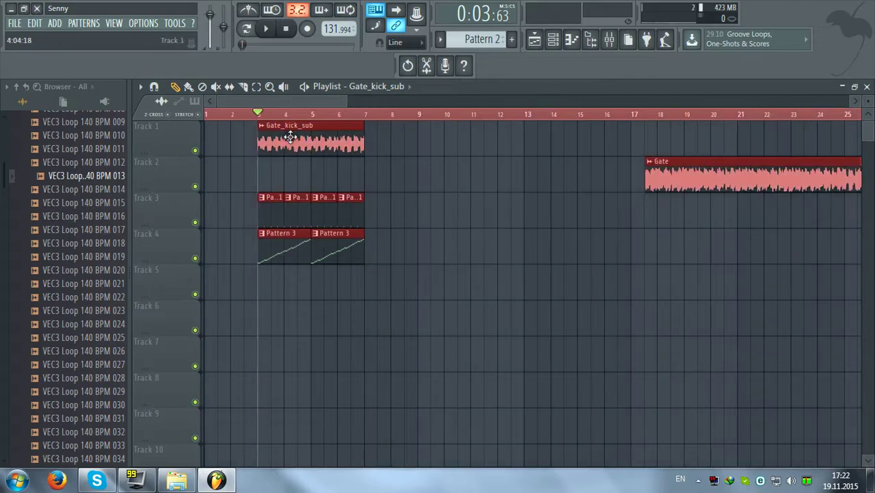
pyautogui.moveTo(287, 134); pyautogui.dragTo(236, 132)
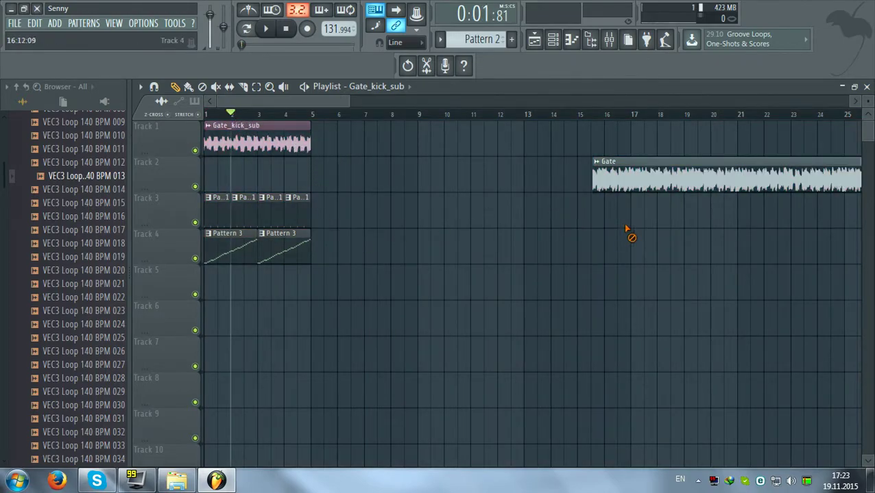
pyautogui.rightClick(617, 180)
# Duplicate the whole four-bar section three times so the arrangement extends to bar 17, and clear the selection
pyautogui.hotkey('ctrl', 'a')
pyautogui.hotkey('ctrl', 'b')
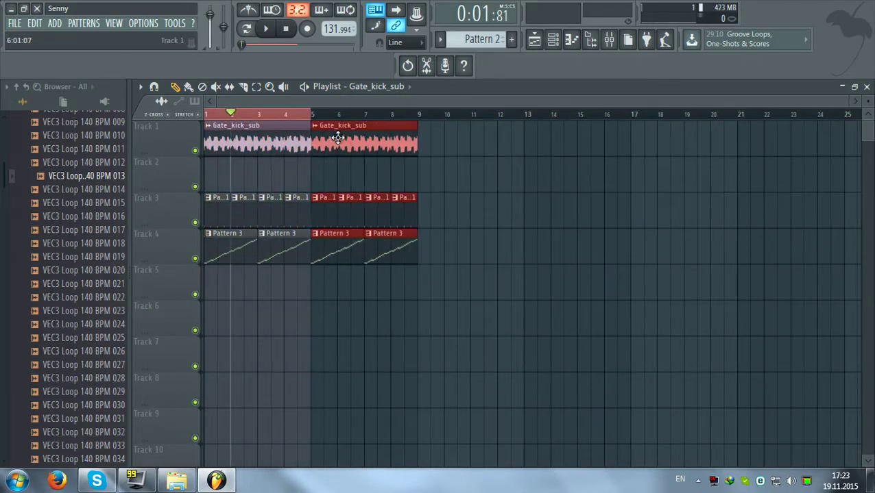
pyautogui.hotkey('ctrl', 'b')
pyautogui.hotkey('ctrl', 'b')
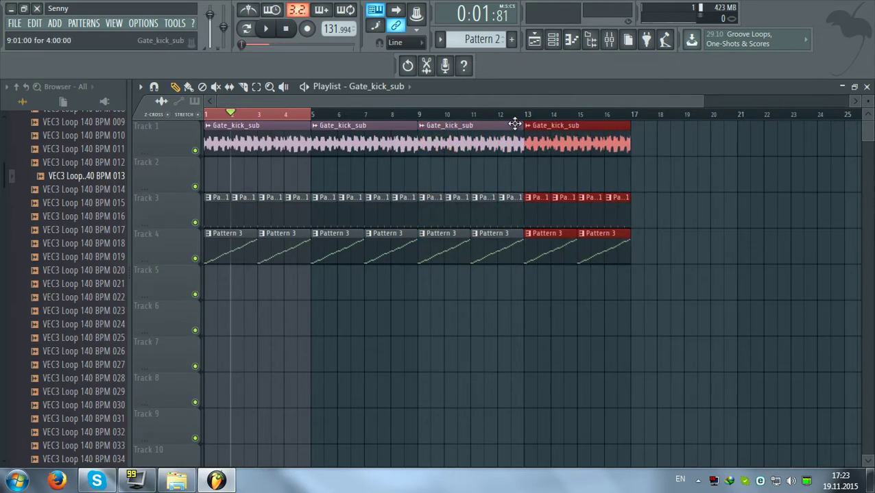
pyautogui.hotkey('ctrl', 'd')
# Create a volume automation clip for the Gate_kick_sub channel and recolour that automation channel yellow-green
pyautogui.click(868, 87)
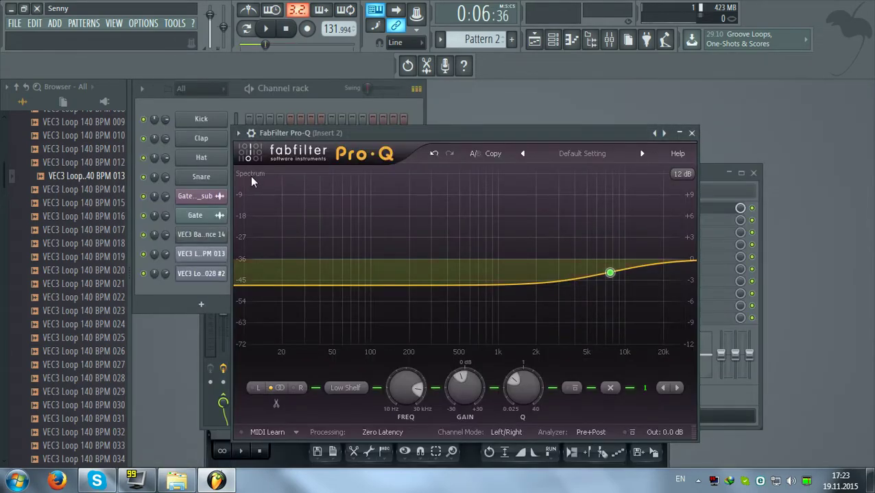
pyautogui.rightClick(162, 199)
pyautogui.click(224, 279)
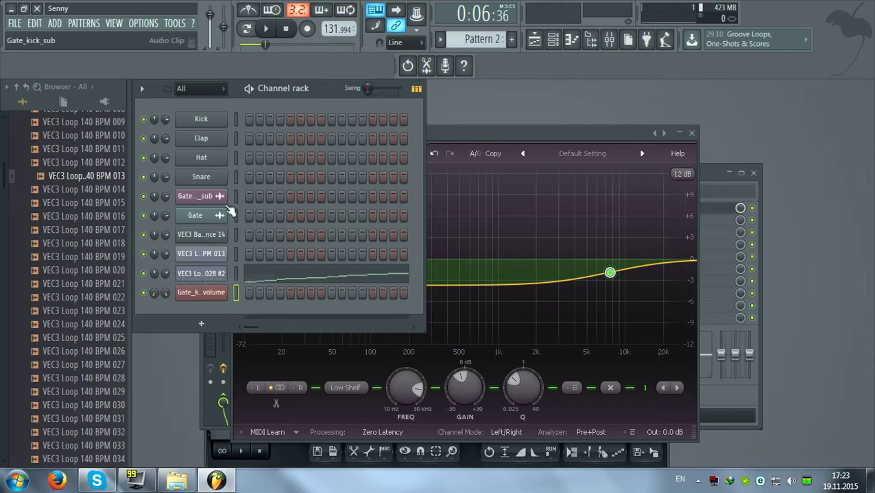
pyautogui.rightClick(223, 292)
pyautogui.click(285, 312)
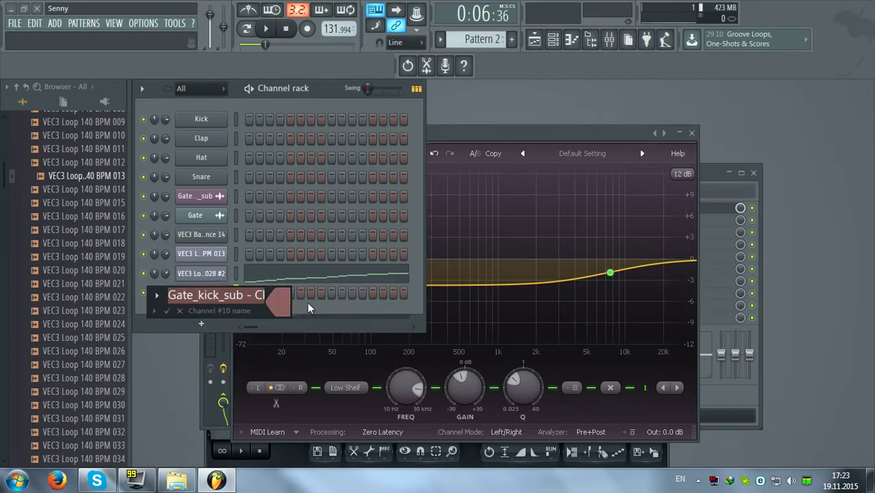
pyautogui.moveTo(320, 298)
pyautogui.click(490, 234)
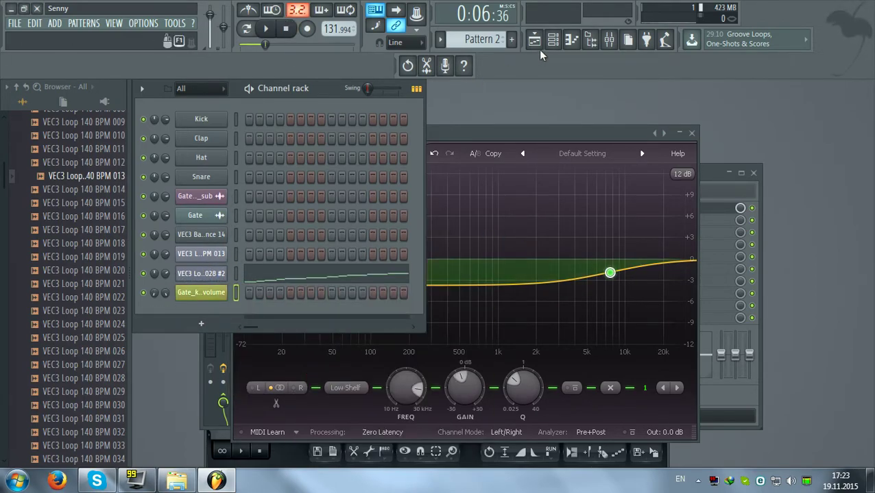
# Auto-name Track 2 after its volume automation clip and enlarge the track's height in the playlist
pyautogui.click(533, 40)
pyautogui.rightClick(170, 176)
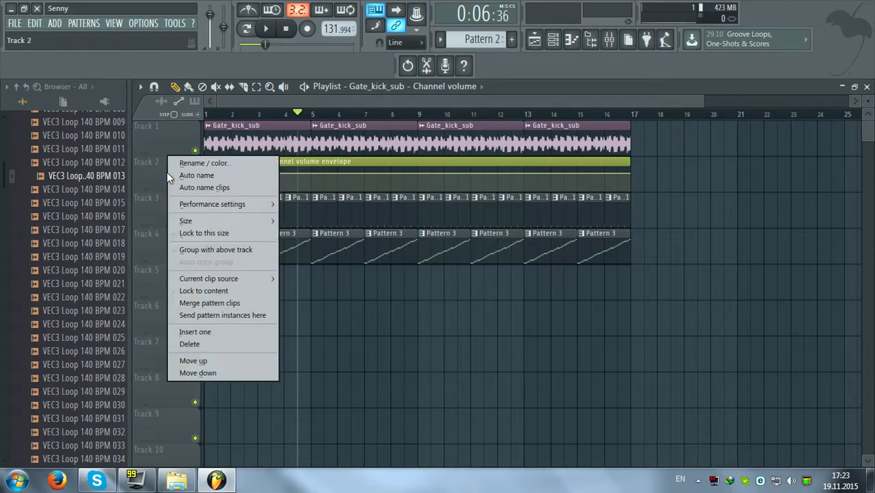
pyautogui.click(215, 176)
pyautogui.press('space')
pyautogui.scroll(3, 236, 130)
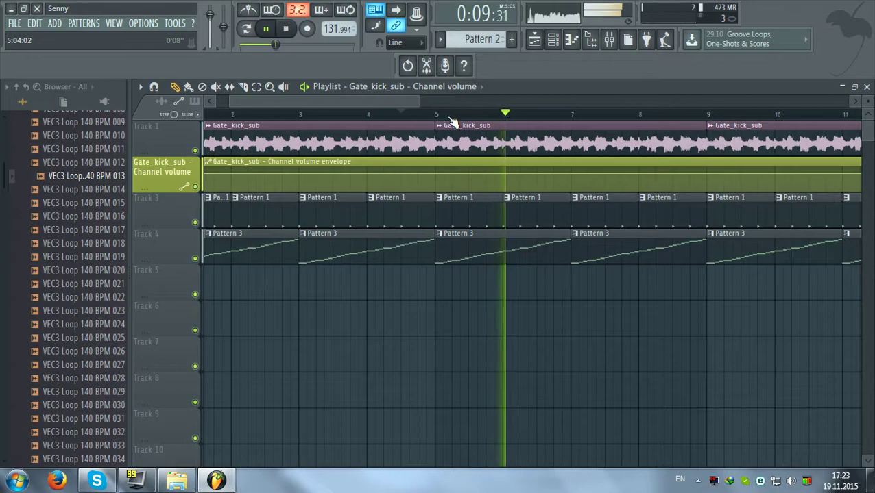
pyautogui.scroll(-4, 449, 127)
pyautogui.click(332, 115)
pyautogui.press('space')
pyautogui.moveTo(156, 185); pyautogui.dragTo(304, 334)
# Add volume envelope points at bars 5 and 9, lowering the bar 9 point to about 49%, and audition the dip
pyautogui.click(740, 215)
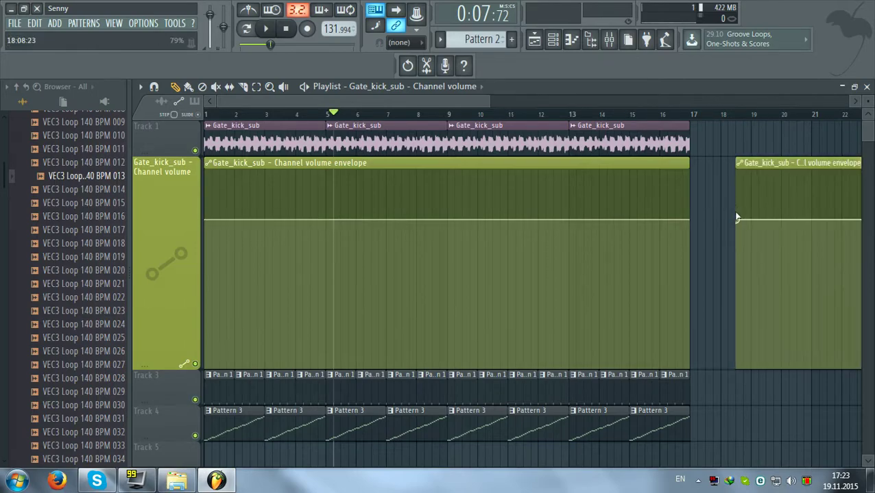
pyautogui.rightClick(756, 161)
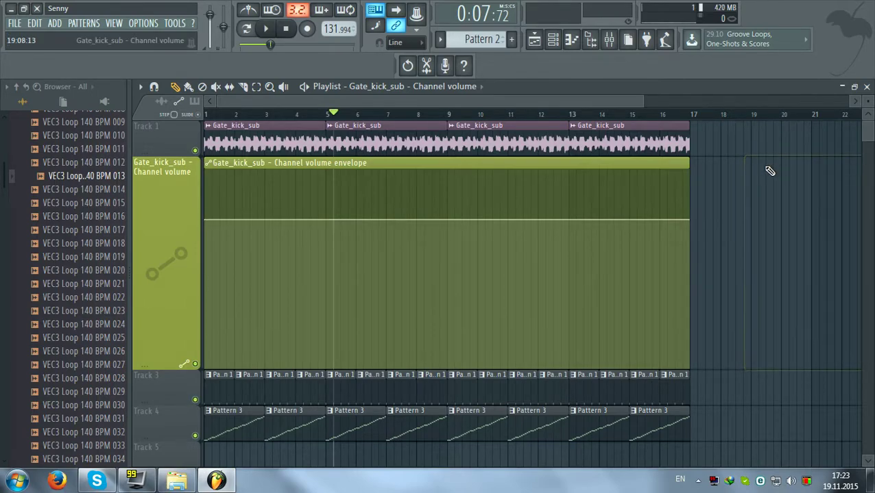
pyautogui.click(326, 220)
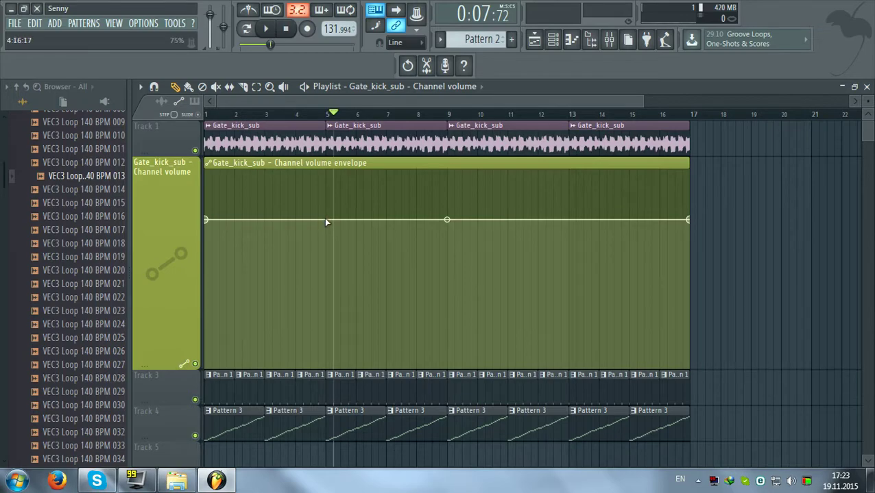
pyautogui.moveTo(449, 220); pyautogui.dragTo(447, 263)
pyautogui.press('space')
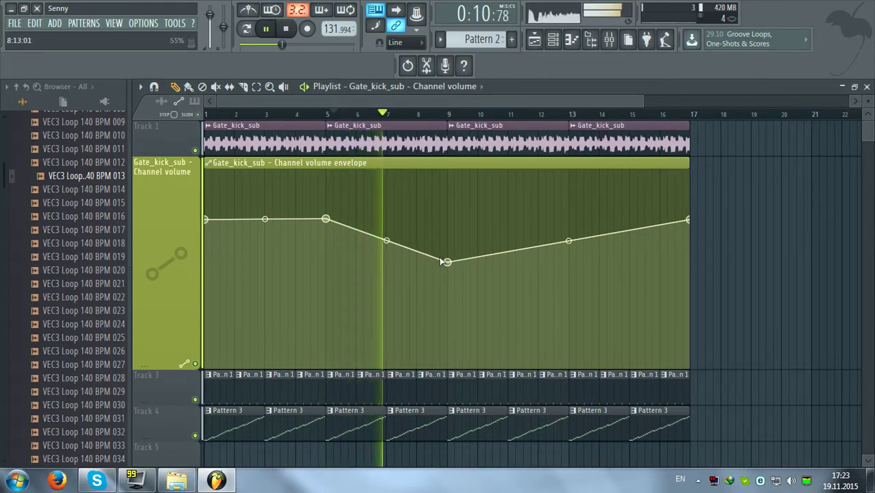
pyautogui.moveTo(446, 263); pyautogui.dragTo(447, 272)
pyautogui.press('space')
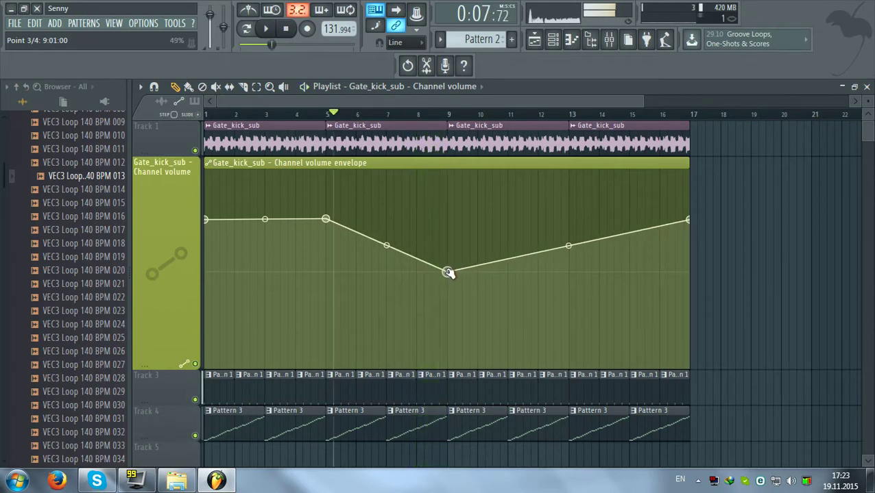
# Add an envelope point just before bar 13 at about 20% volume and audition the fade from around bar 11
pyautogui.moveTo(581, 245); pyautogui.dragTo(565, 315)
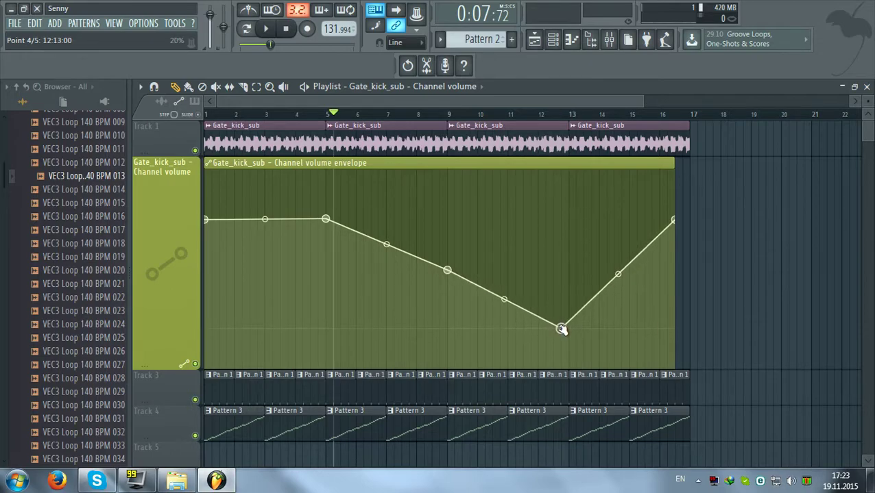
pyautogui.press('space')
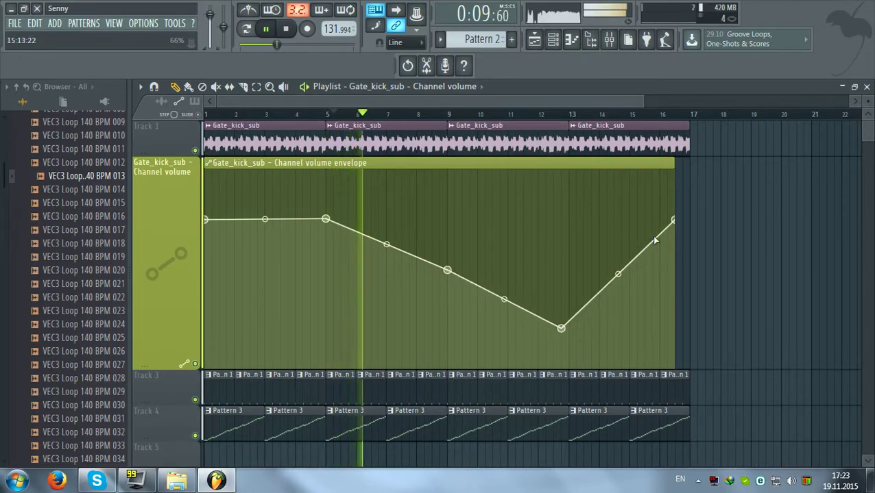
pyautogui.click(517, 115)
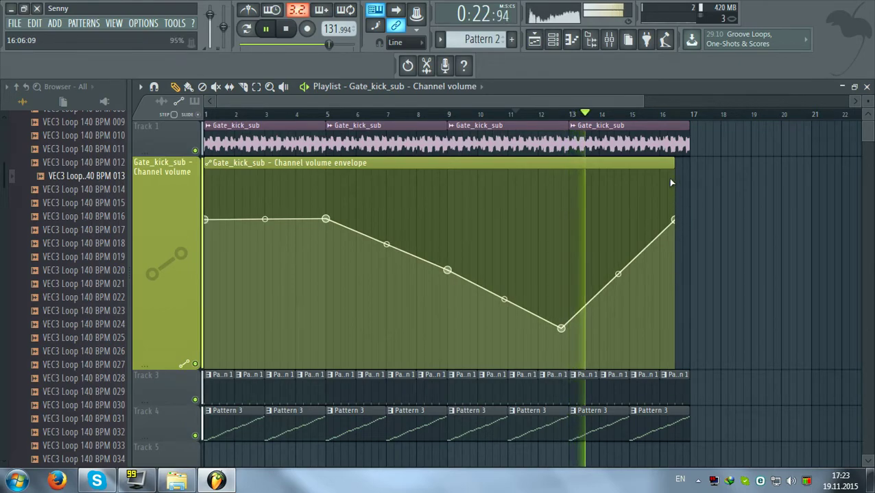
pyautogui.press('space')
# Extend the volume automation clip to bar 17 and drop its ending to 0% so the envelope fades out there
pyautogui.moveTo(673, 162); pyautogui.dragTo(691, 165)
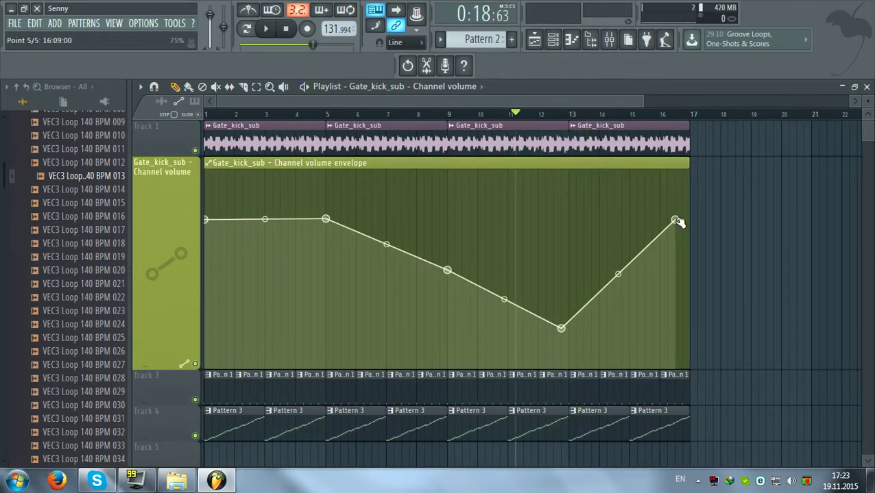
pyautogui.moveTo(677, 221); pyautogui.dragTo(685, 386)
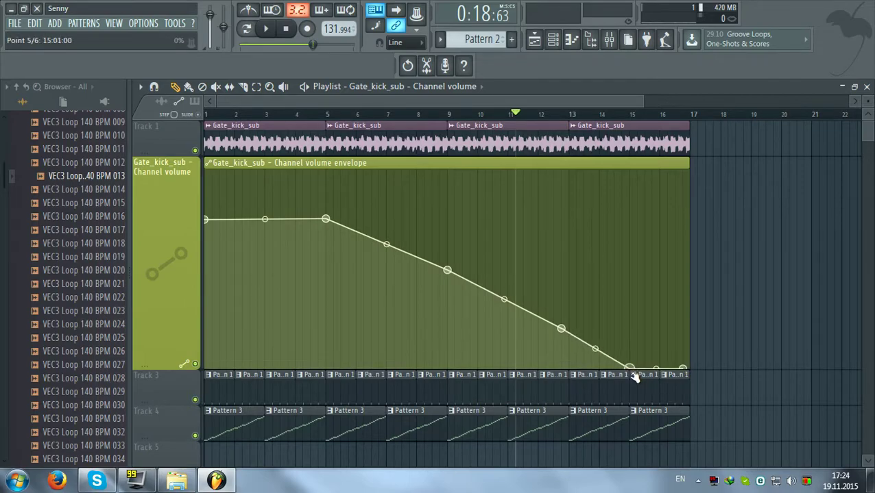
pyautogui.press('space')
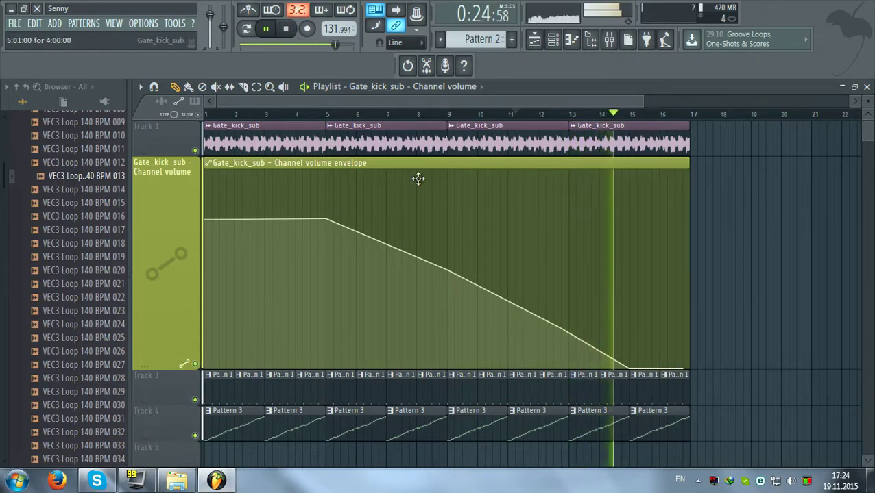
pyautogui.click(295, 31)
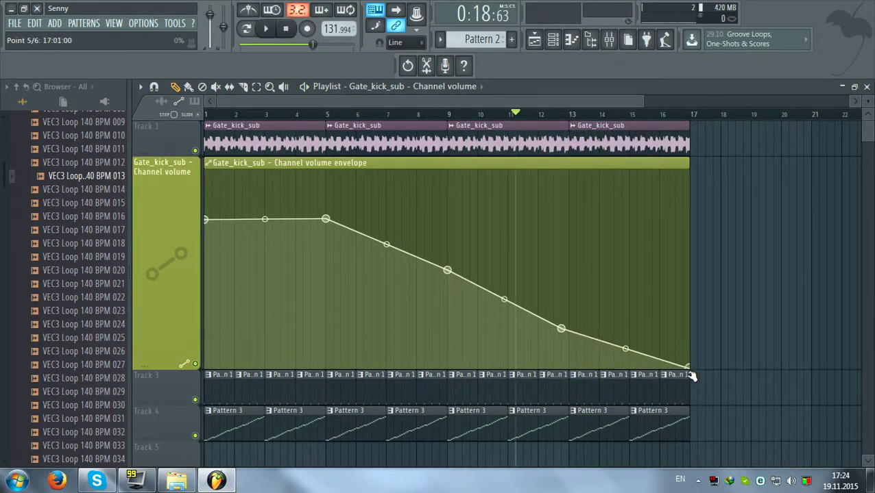
# Play the arrangement from around bar 13 to check the Gate_kick_sub fade-out, stop playback, and close the playlist
pyautogui.press('space')
pyautogui.click(583, 116)
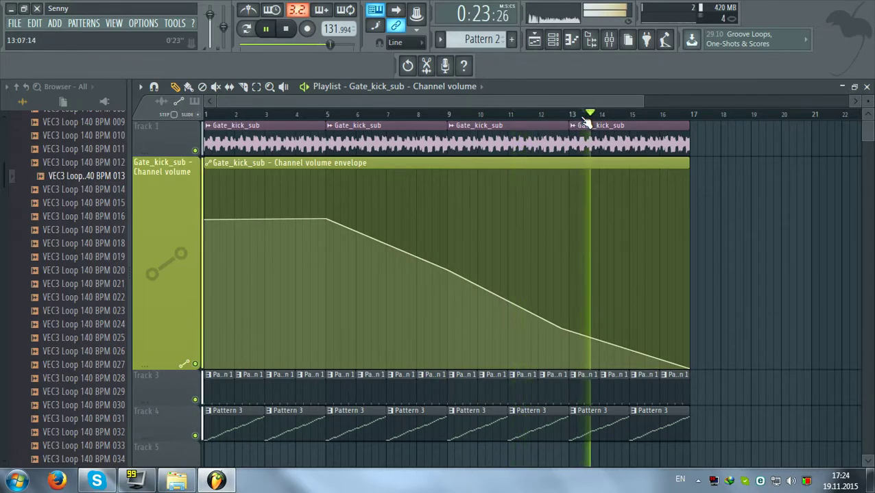
pyautogui.click(289, 32)
pyautogui.press('space')
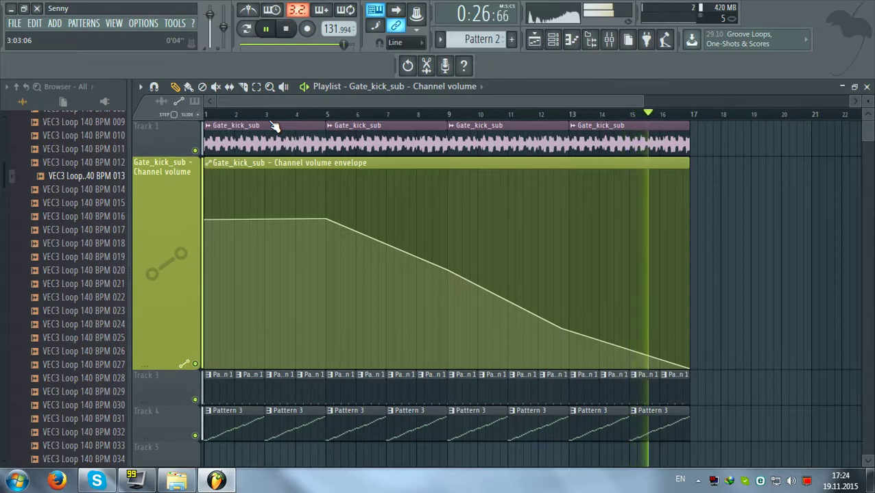
pyautogui.press('space')
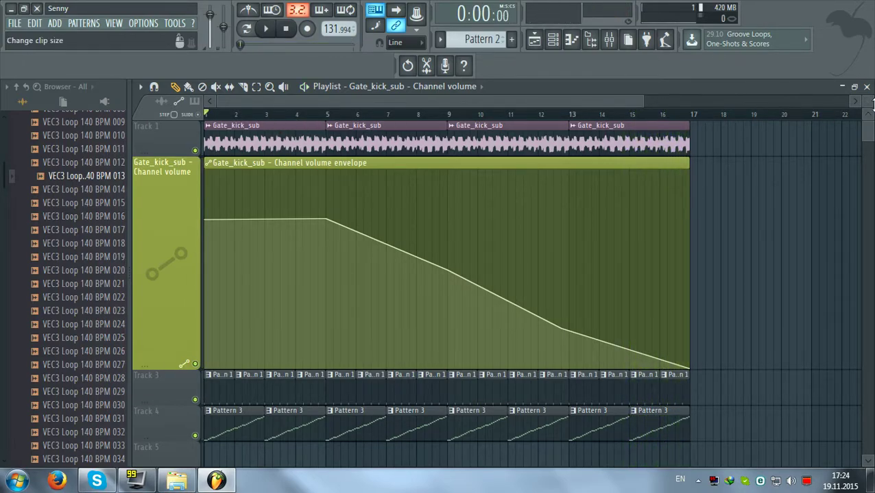
pyautogui.click(867, 87)
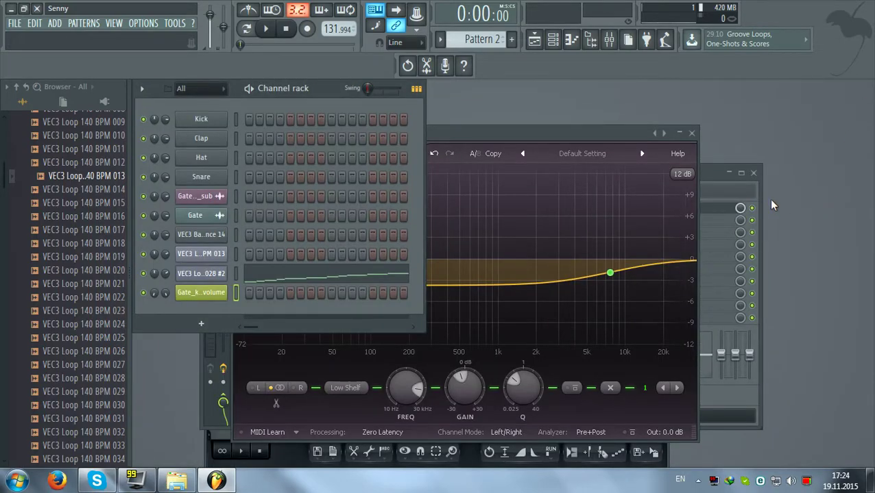